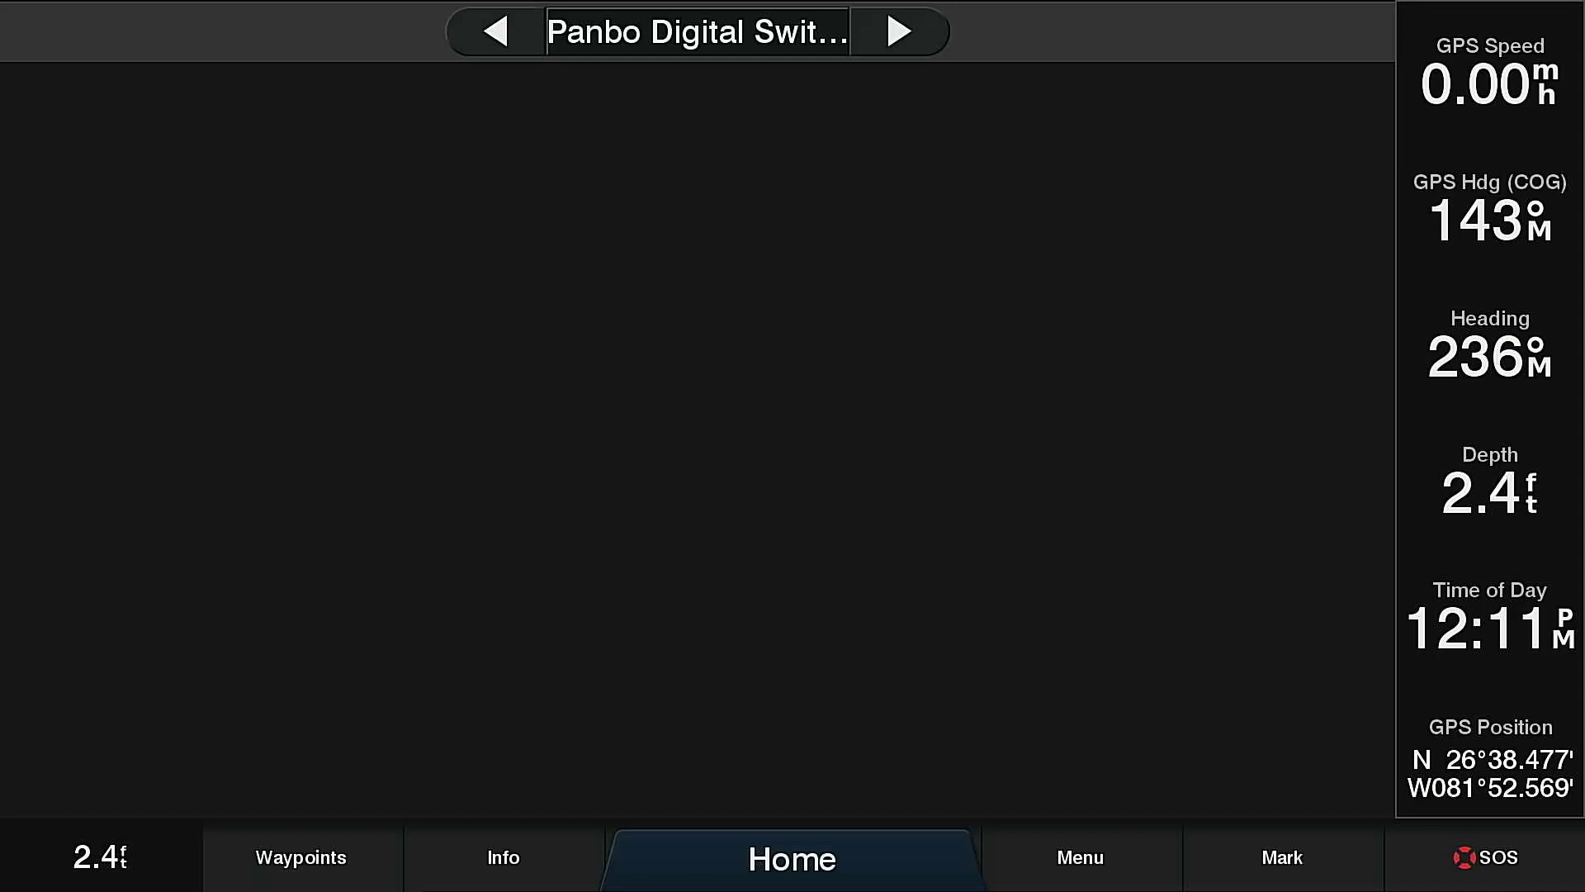
- Open the circuits list and look through all the circuits down to the end
click(1080, 857)
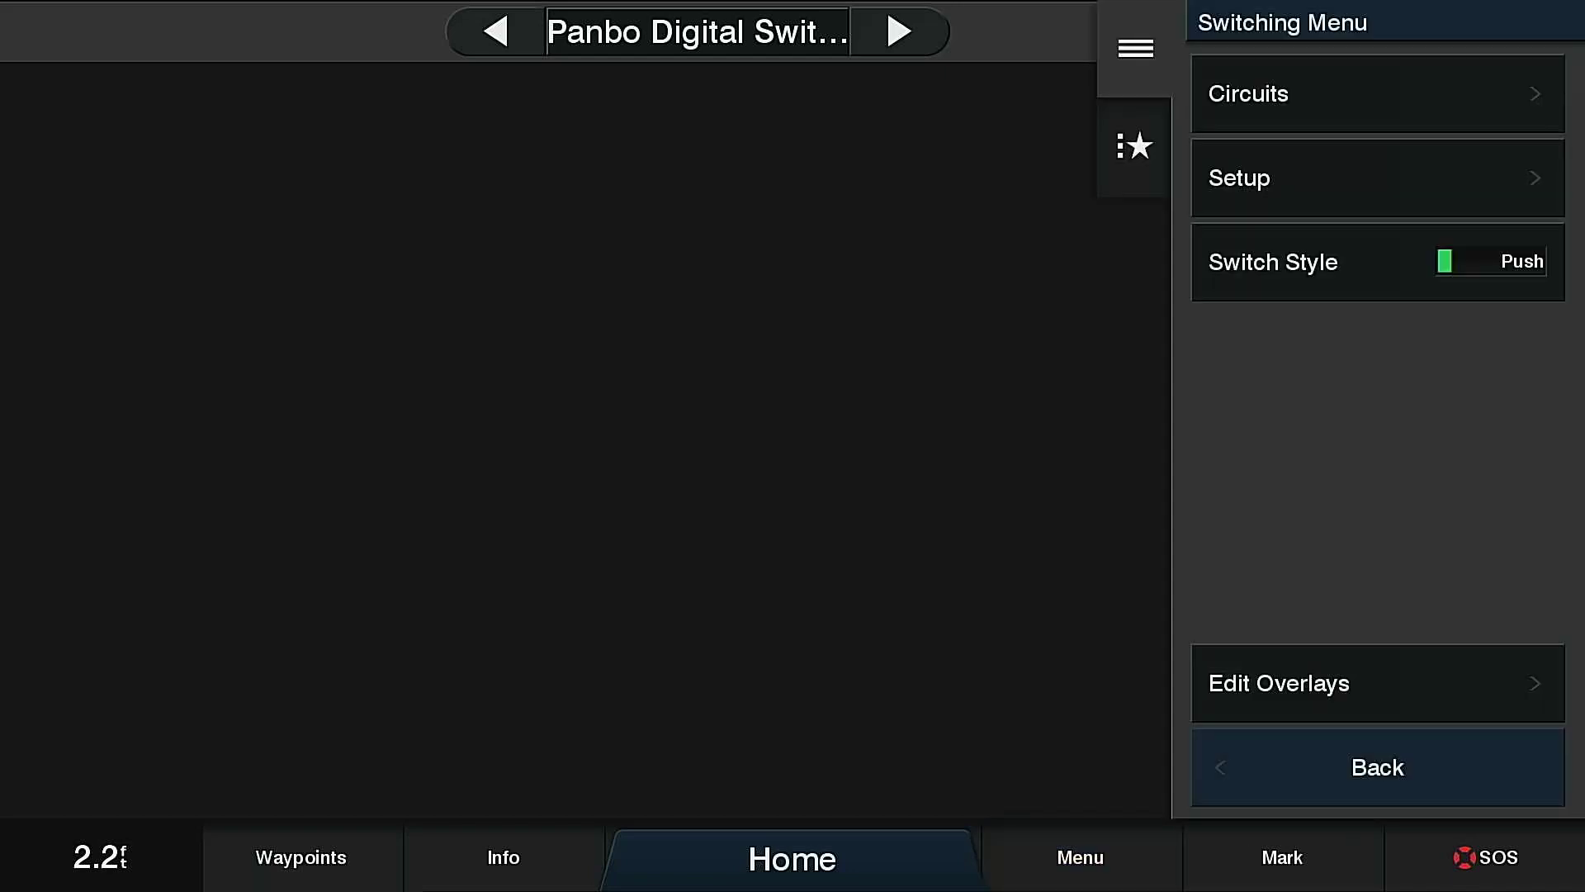
click(1378, 93)
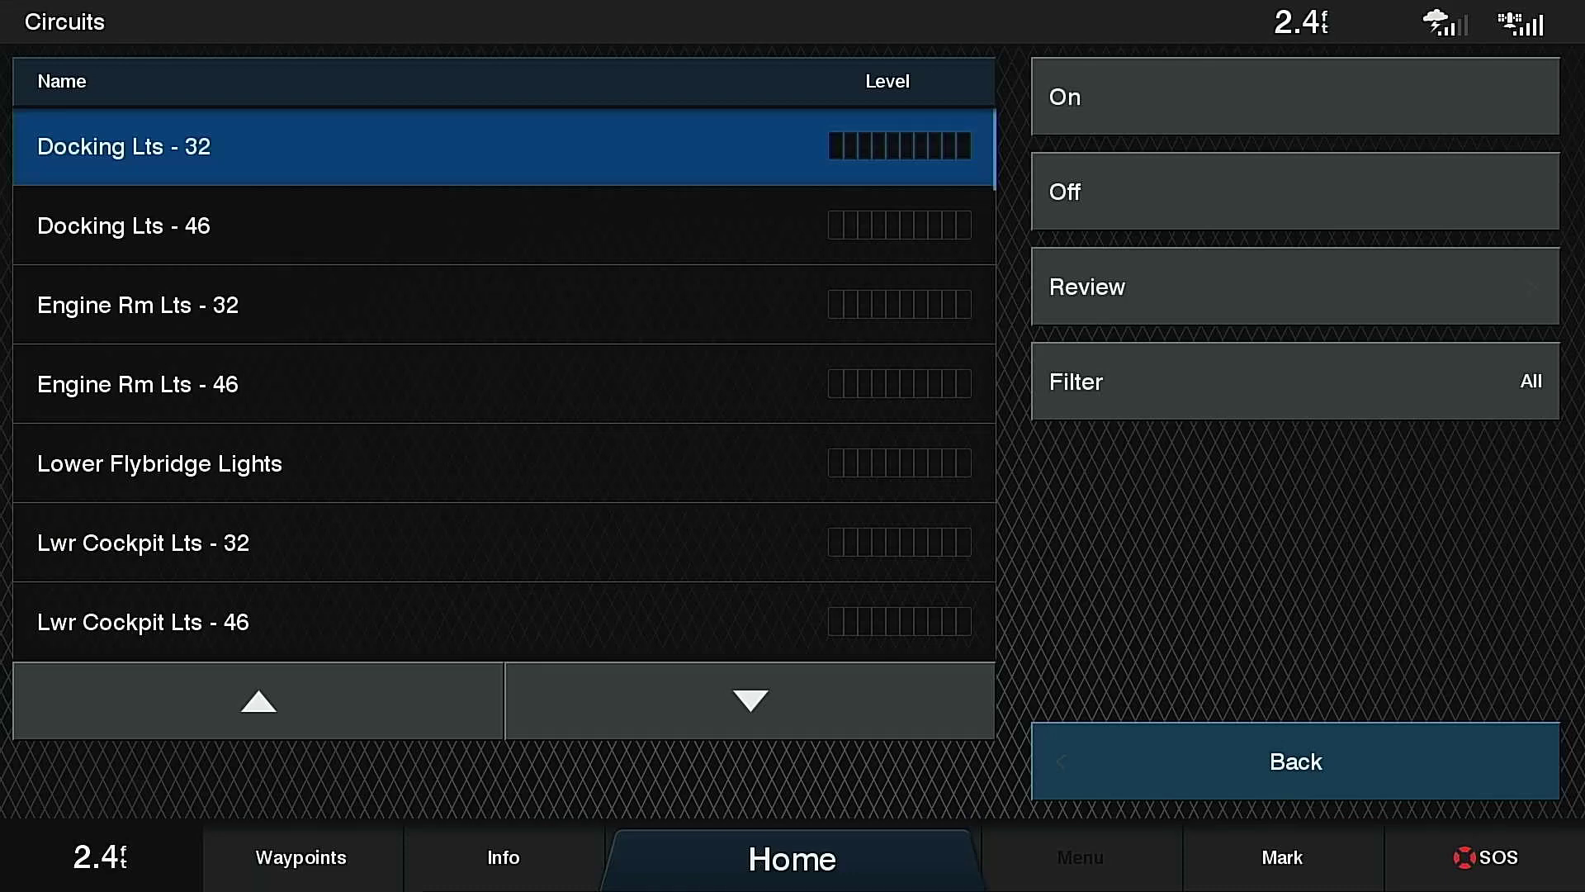
scroll(503, 384, down, 9)
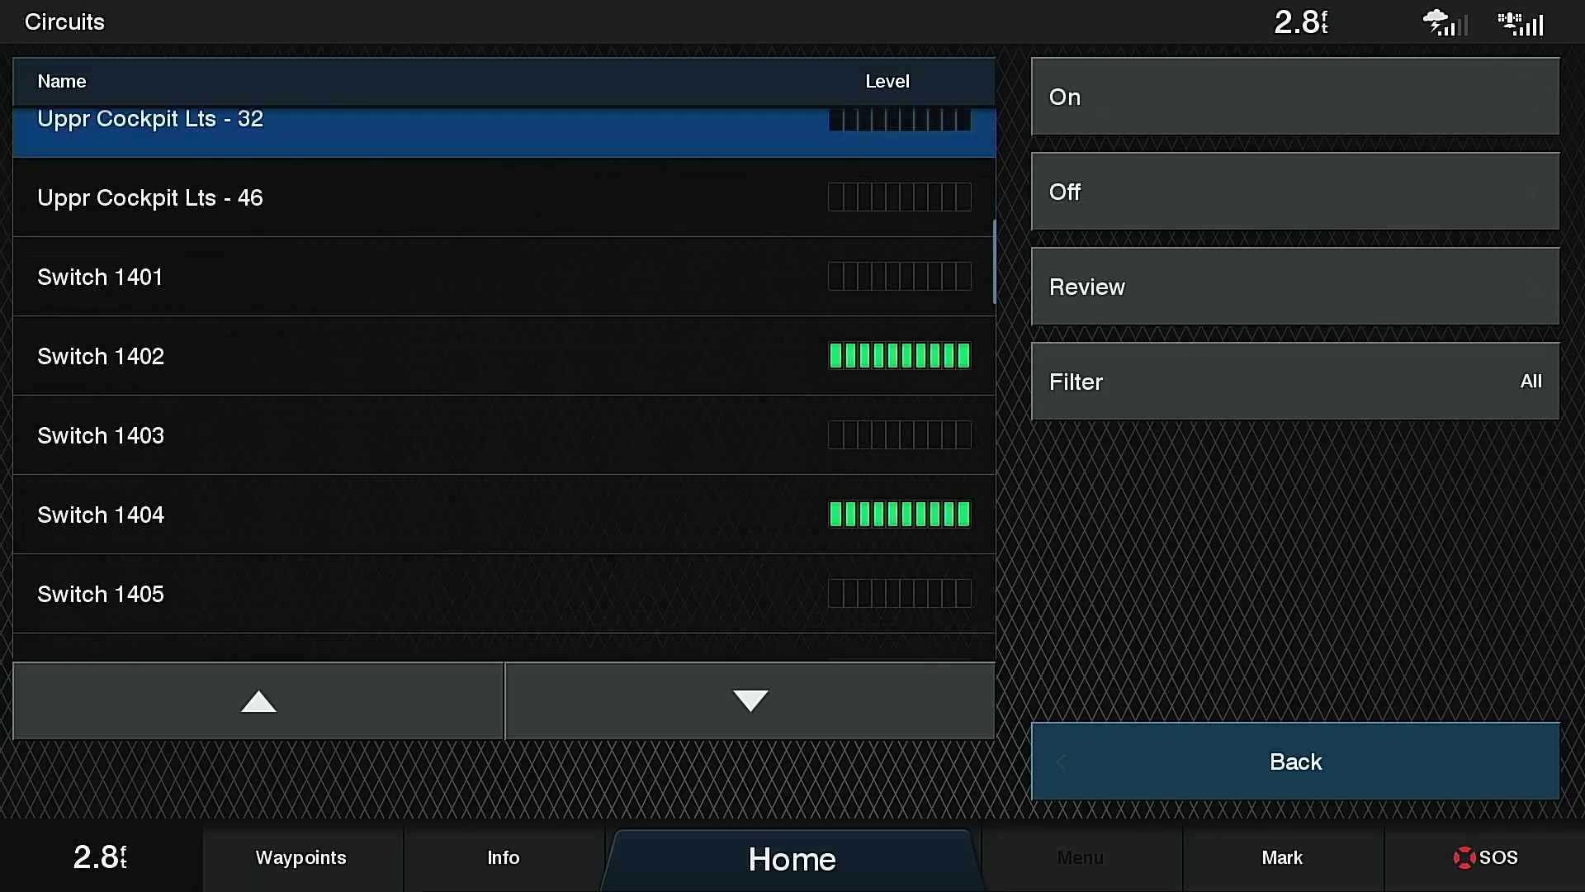
key(Down)
key(Down)
key(Down)
key(Down)
key(Down)
key(Down)
key(Down)
key(Down)
key(Down)
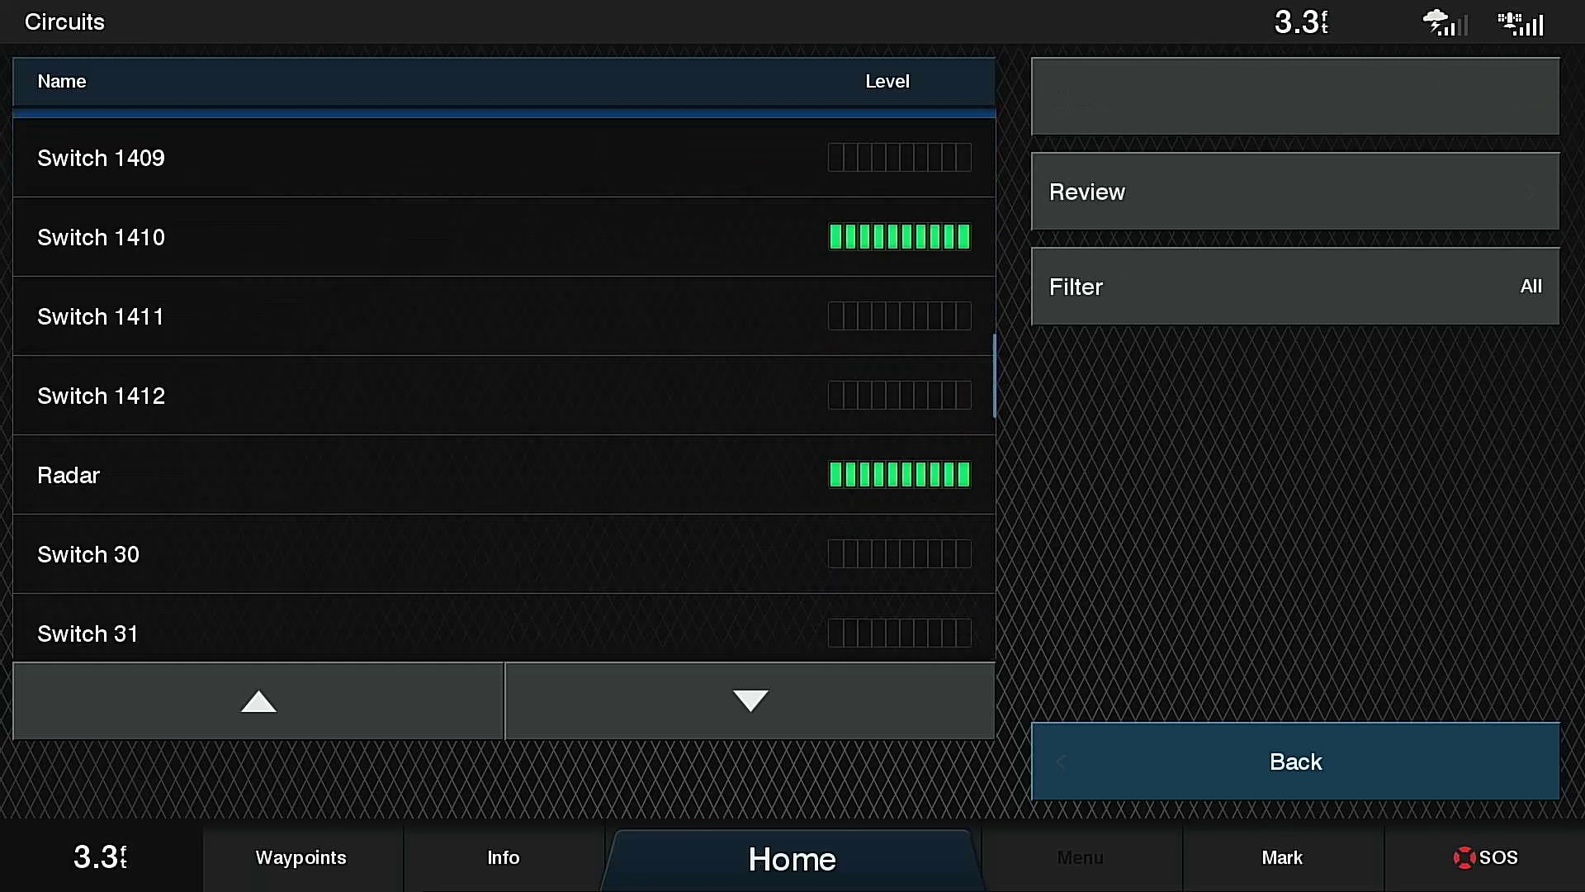
key(Down)
key(Down)
key(Down)
key(Down)
key(Down)
key(Down)
key(Down)
key(Down)
key(Down)
key(Down)
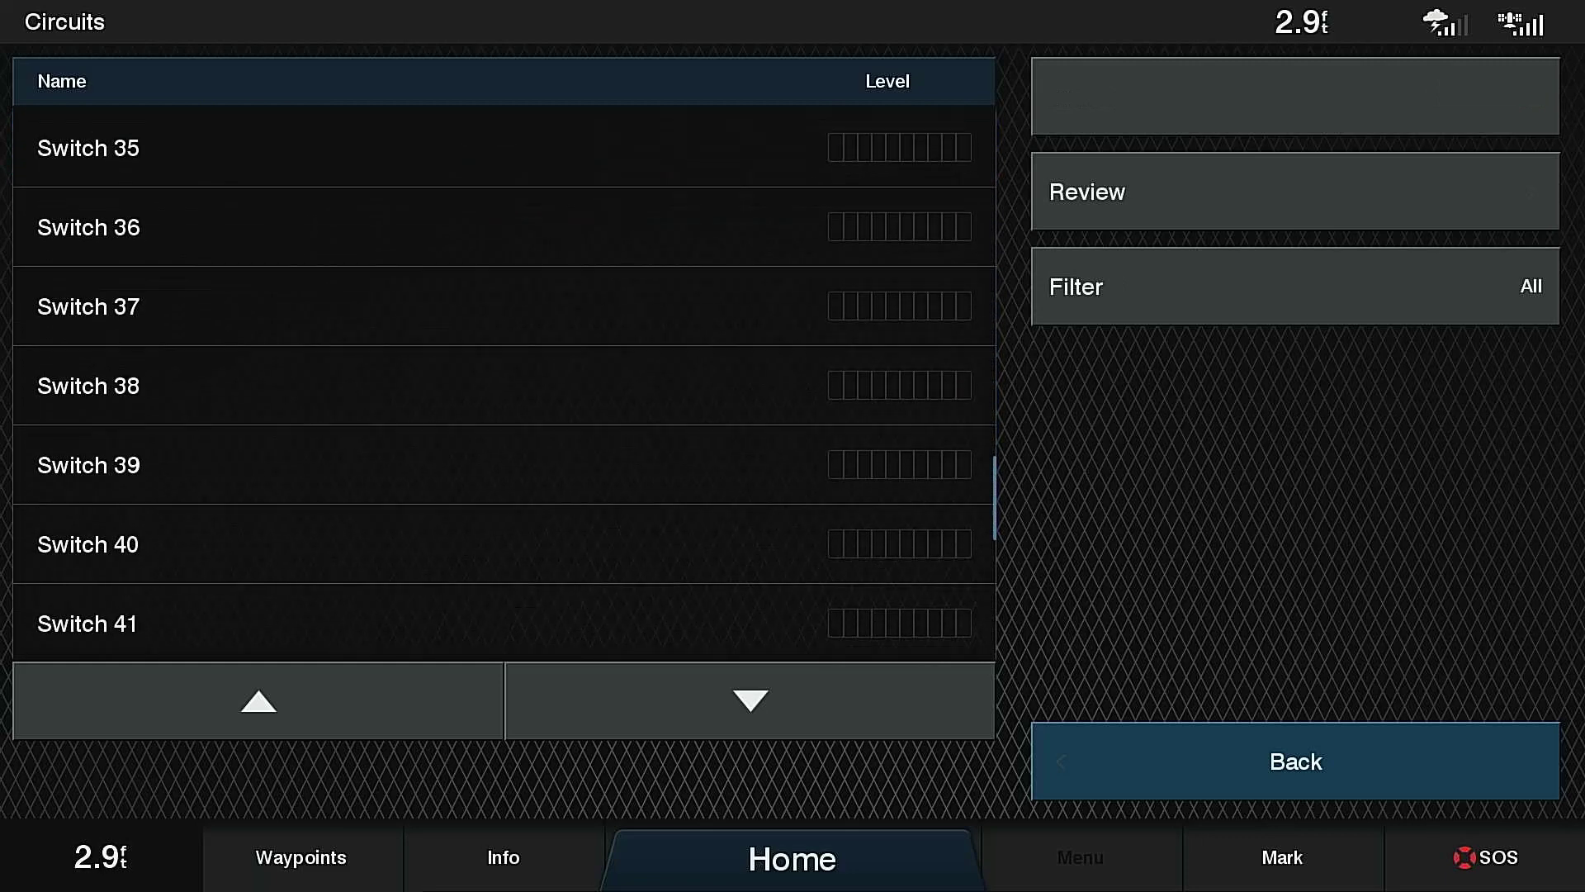
key(Down)
key(Down)
key(Down)
key(Down)
key(Down)
key(Down)
key(Down)
key(Down)
key(Down)
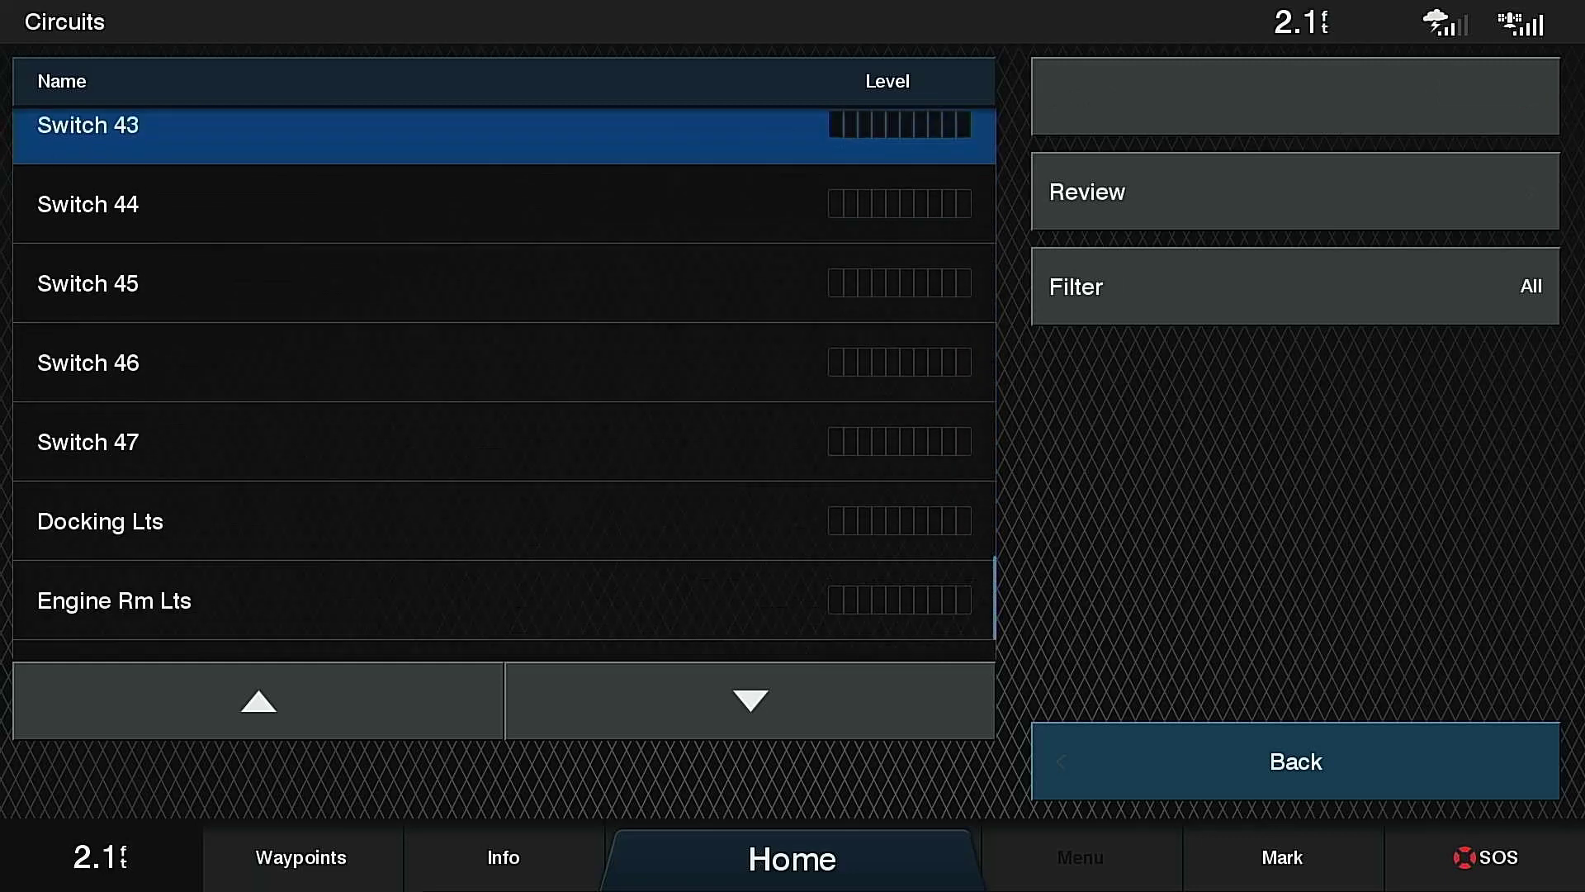
key(Down)
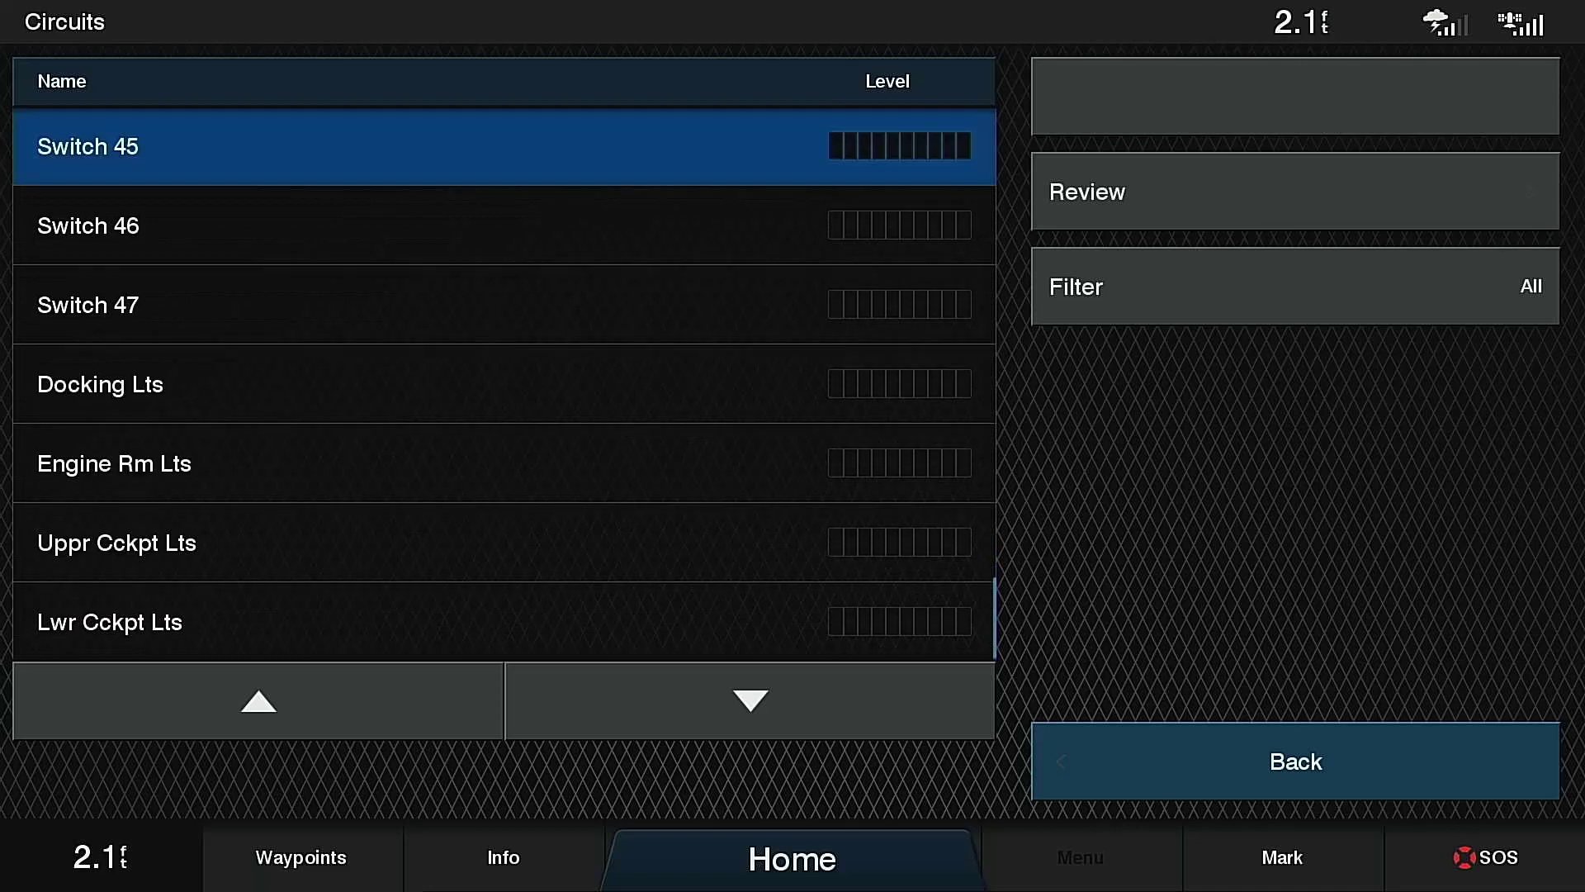
- Go back to the earlier entries of the circuits list and select the Upper Flybridge Lights circuit
key(Up)
key(Up)
key(Up)
key(Up)
key(Up)
key(Up)
key(Up)
key(Up)
key(Up)
key(Up)
key(Up)
key(Up)
key(Up)
key(Up)
key(Up)
key(Up)
key(Up)
key(Up)
key(Up)
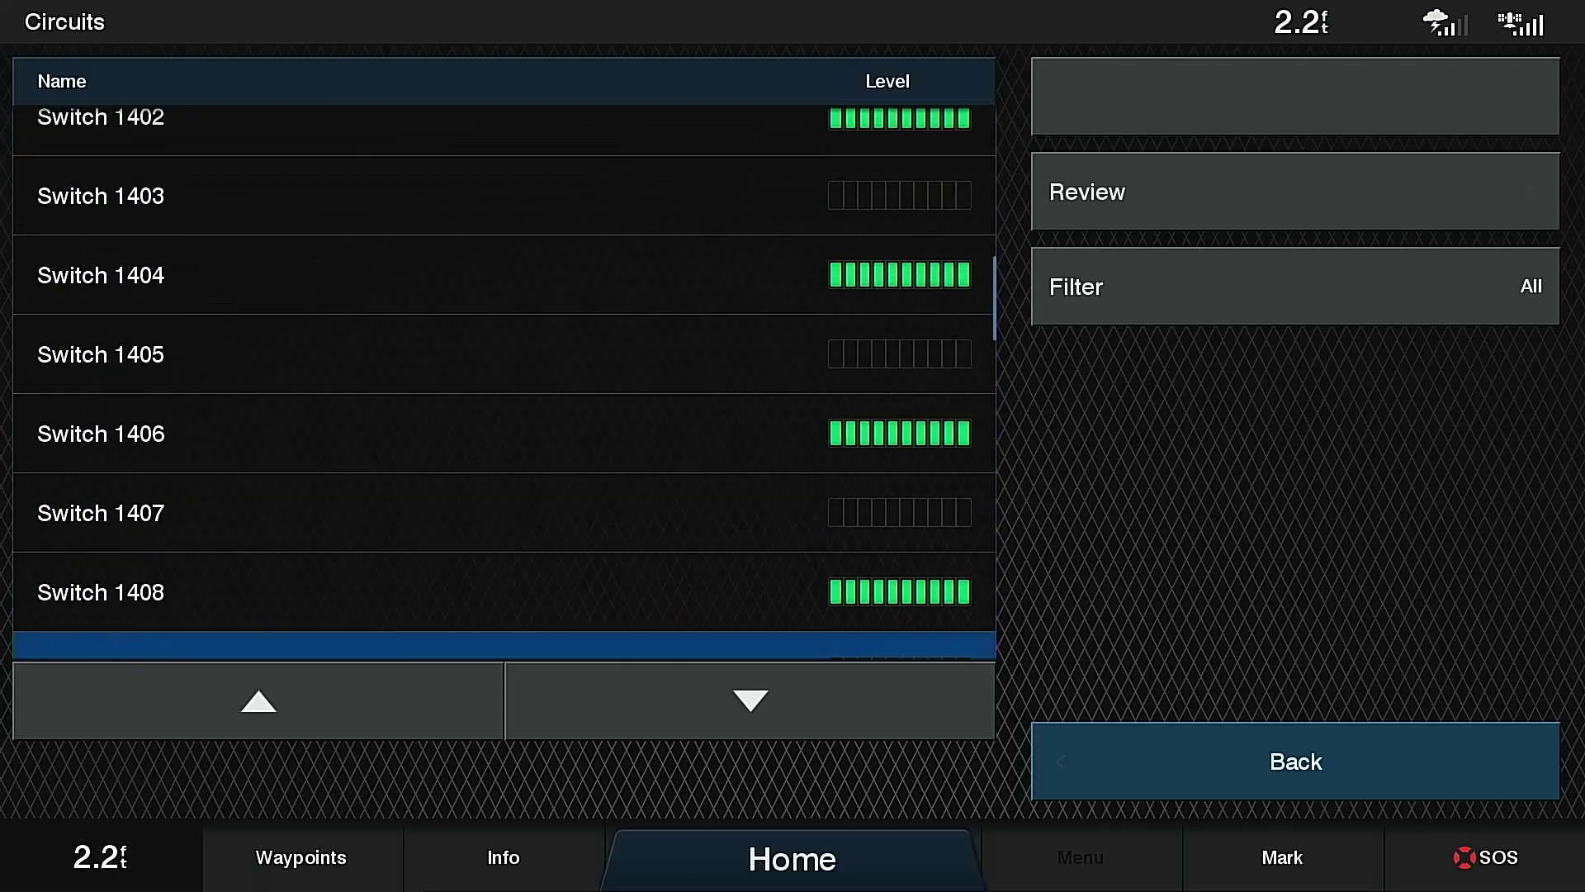
key(Up)
key(Up)
key(Up)
key(Up)
key(Up)
key(Up)
key(Up)
key(Up)
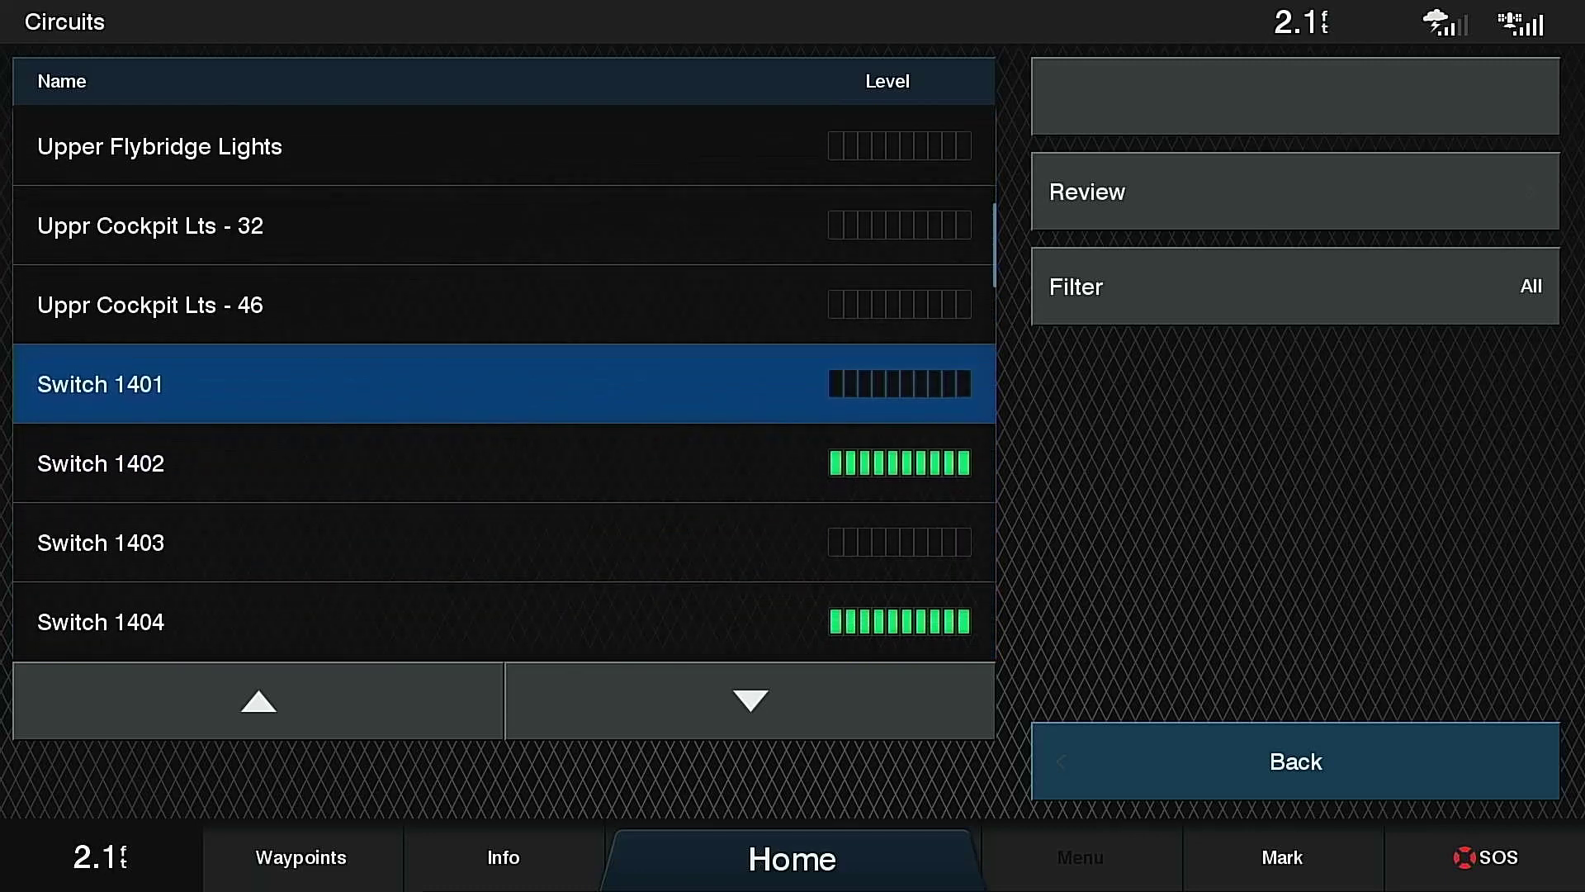
scroll(503, 383, up, 3)
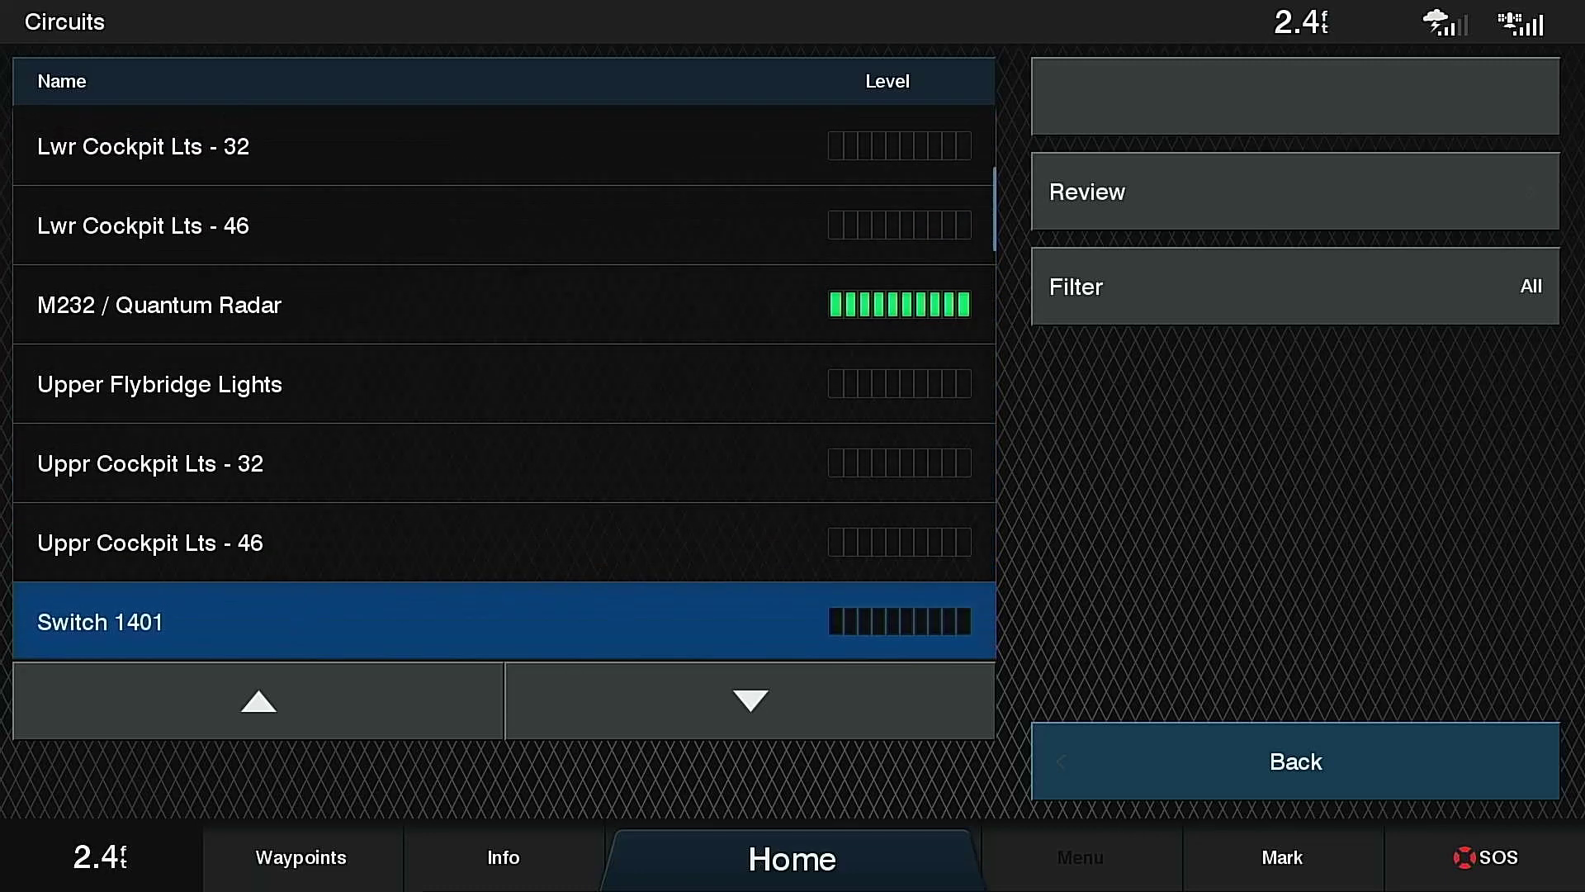
click(504, 383)
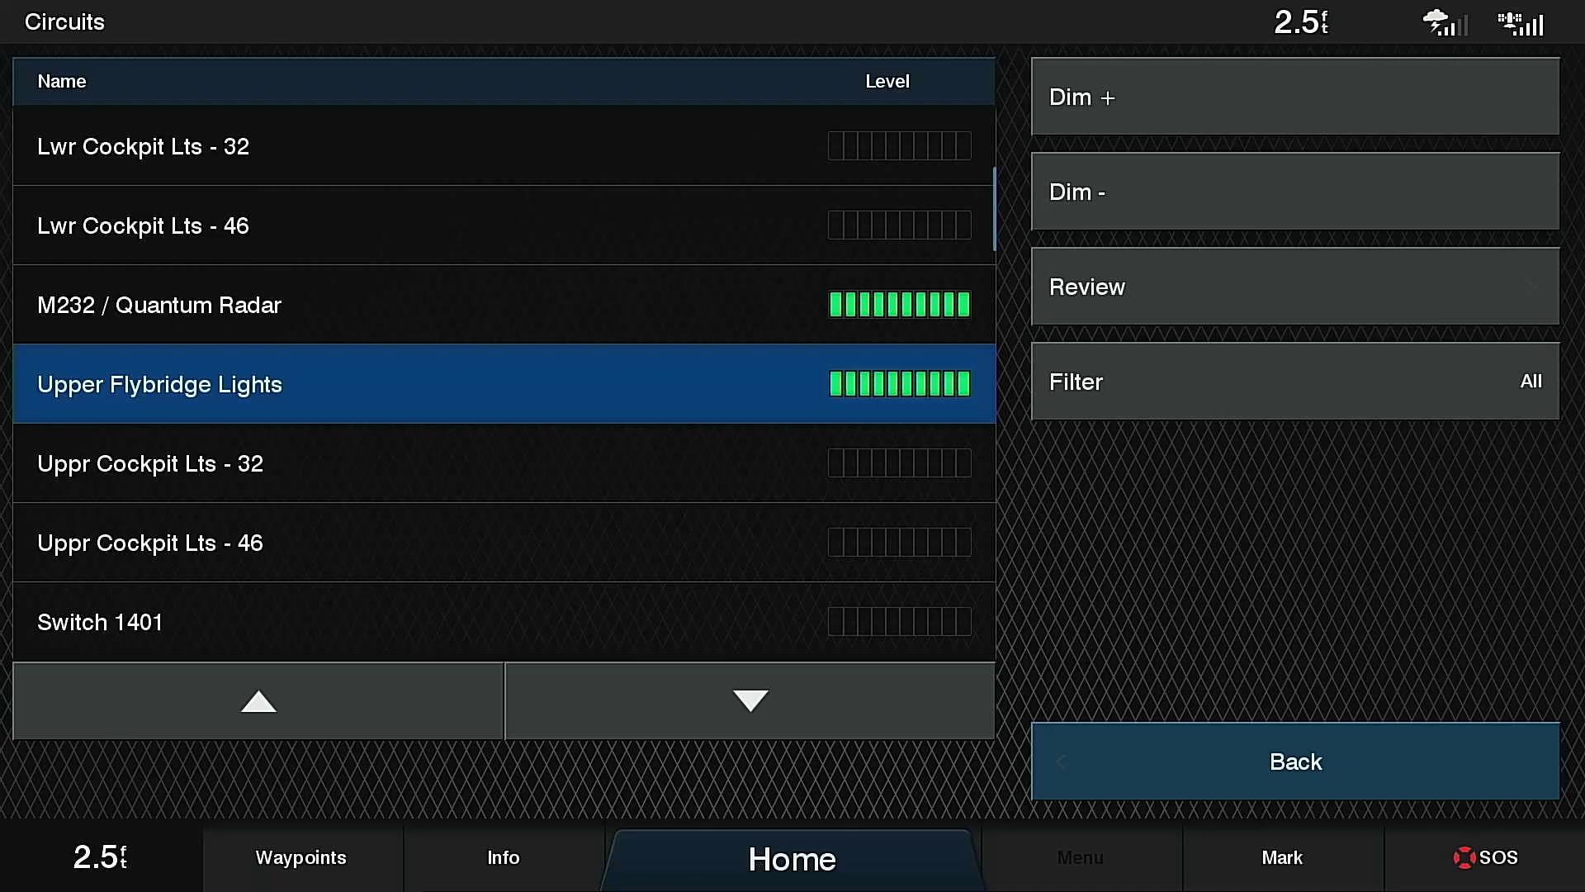
- Find the Docking Lts circuit at the end of the circuits list and switch it on and back off
scroll(504, 384, down, 7)
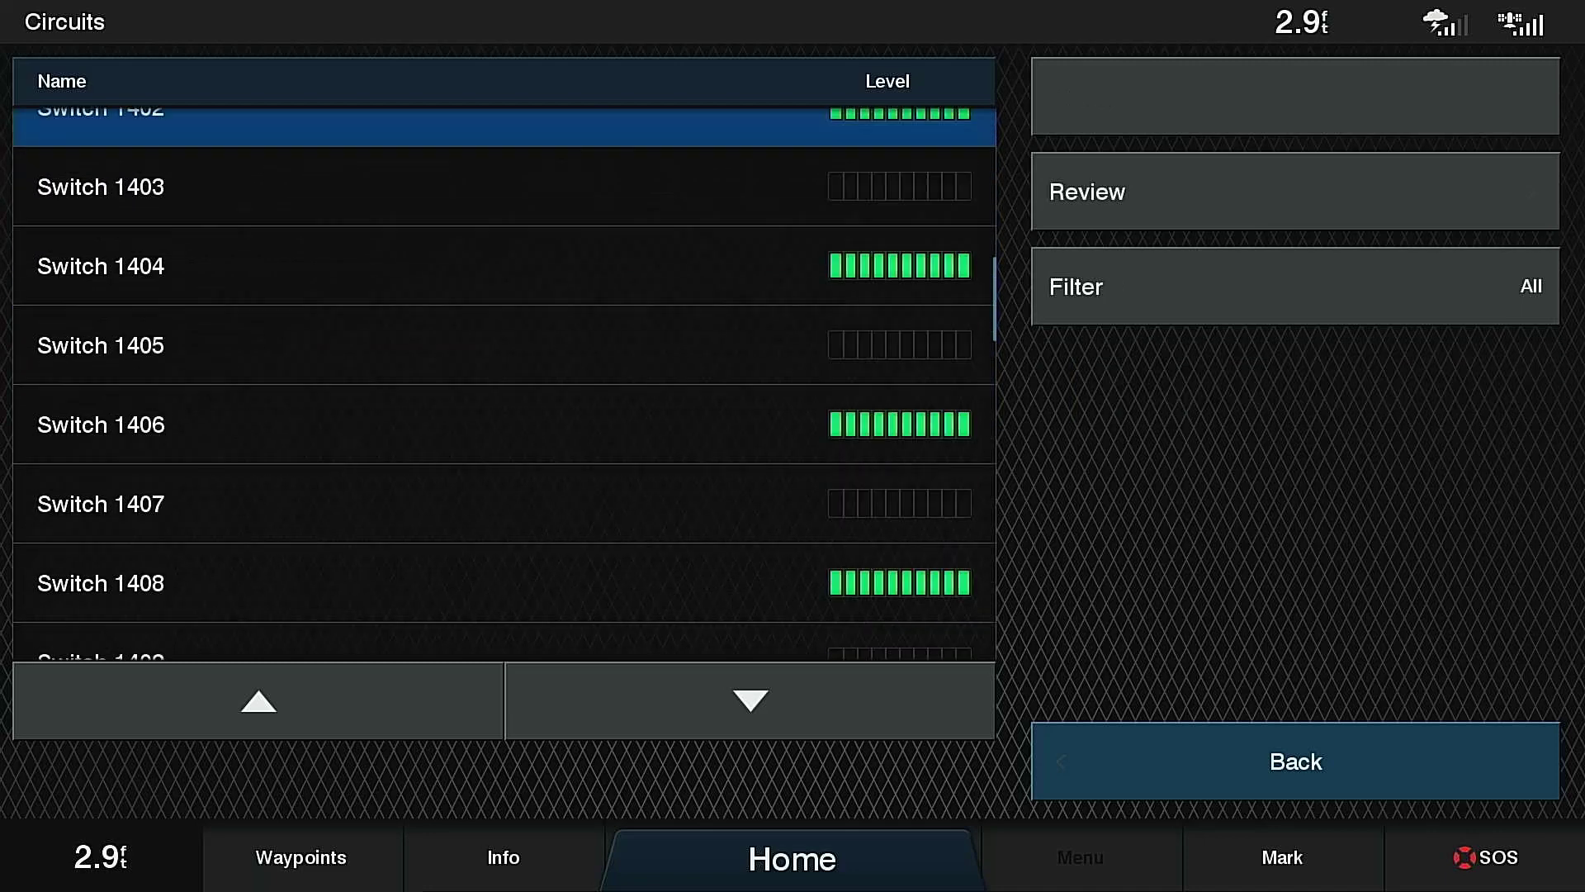
key(Down)
key(Down)
key(Down)
key(Down)
key(Down)
key(Down)
key(Down)
key(Down)
key(Down)
key(Down)
key(Down)
key(Down)
key(Down)
key(Down)
key(Down)
key(Down)
key(Down)
key(Down)
key(Down)
key(Down)
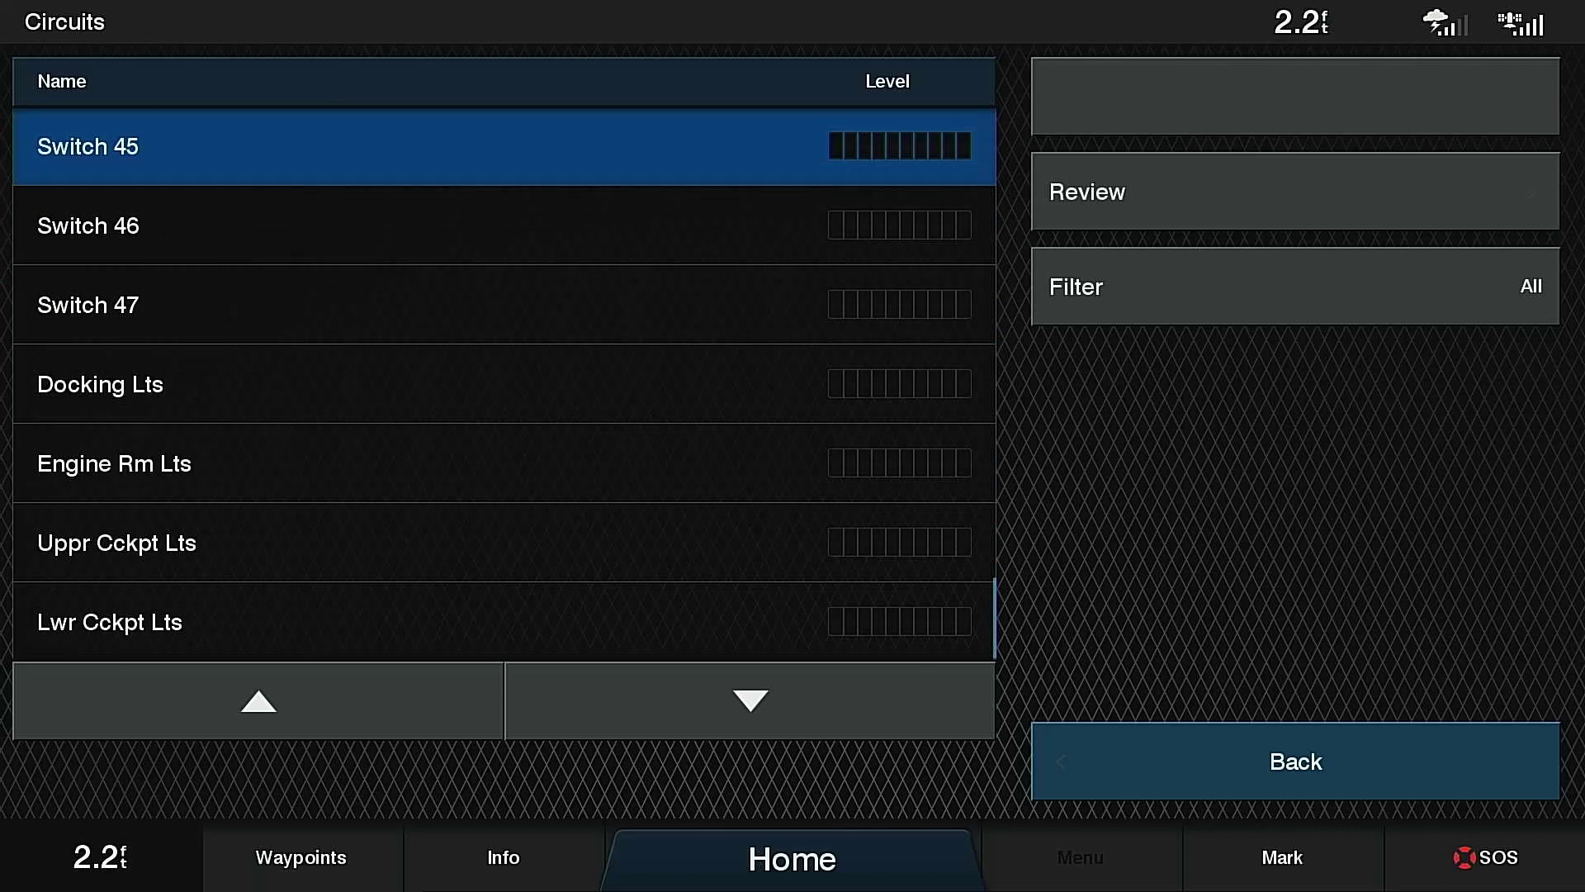
click(503, 383)
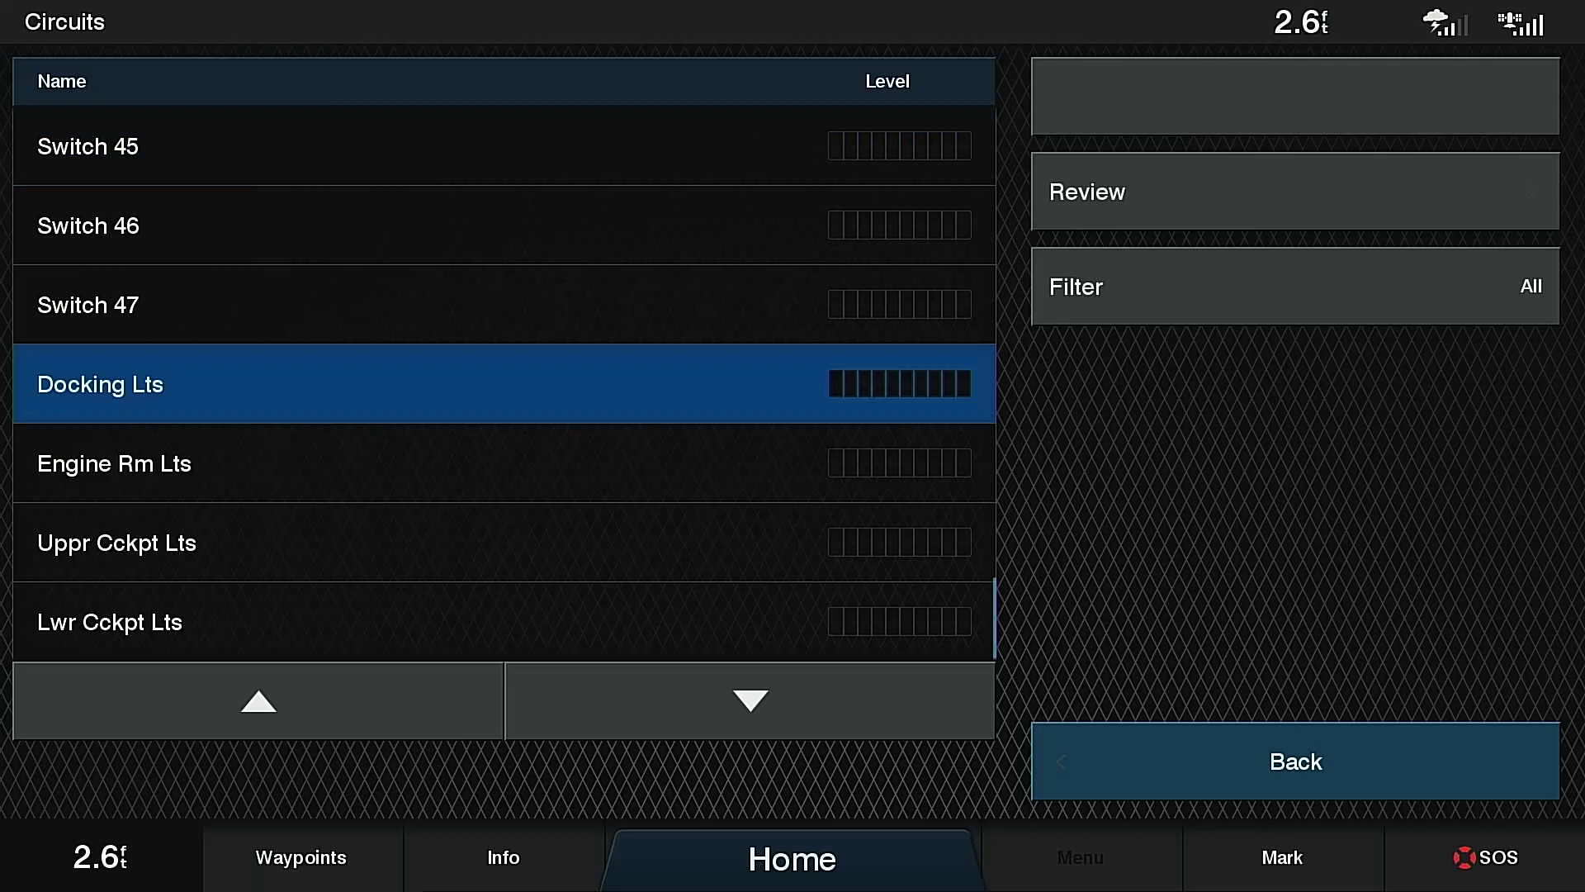
click(1295, 96)
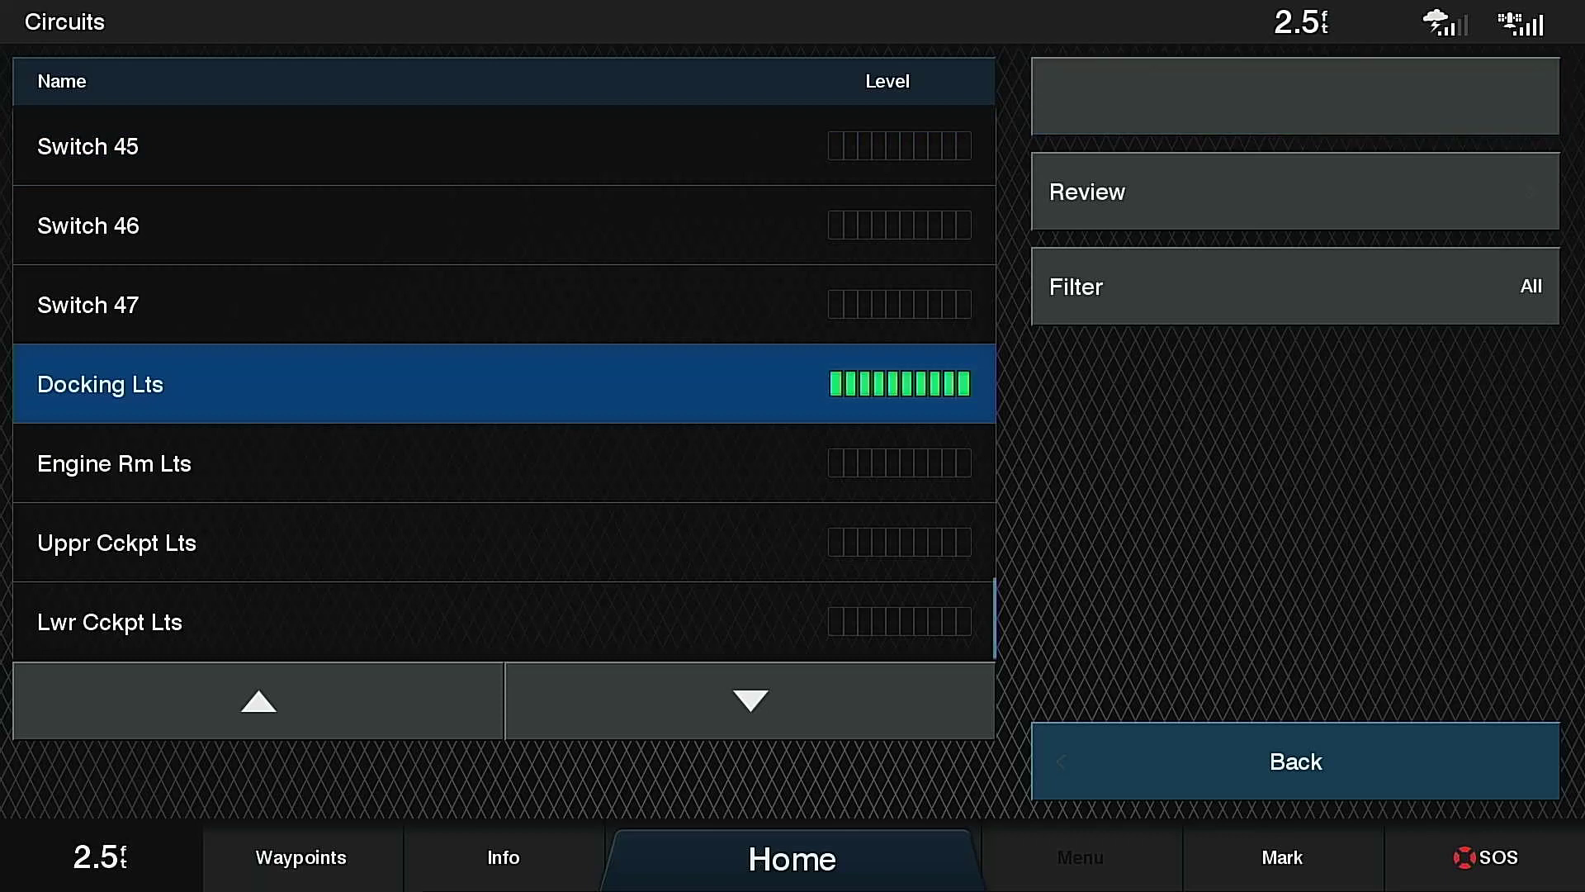
click(1295, 96)
- Switch the Engine Rm Lts and Uppr Cckpt Lts circuits on and back off, one after the other
click(504, 463)
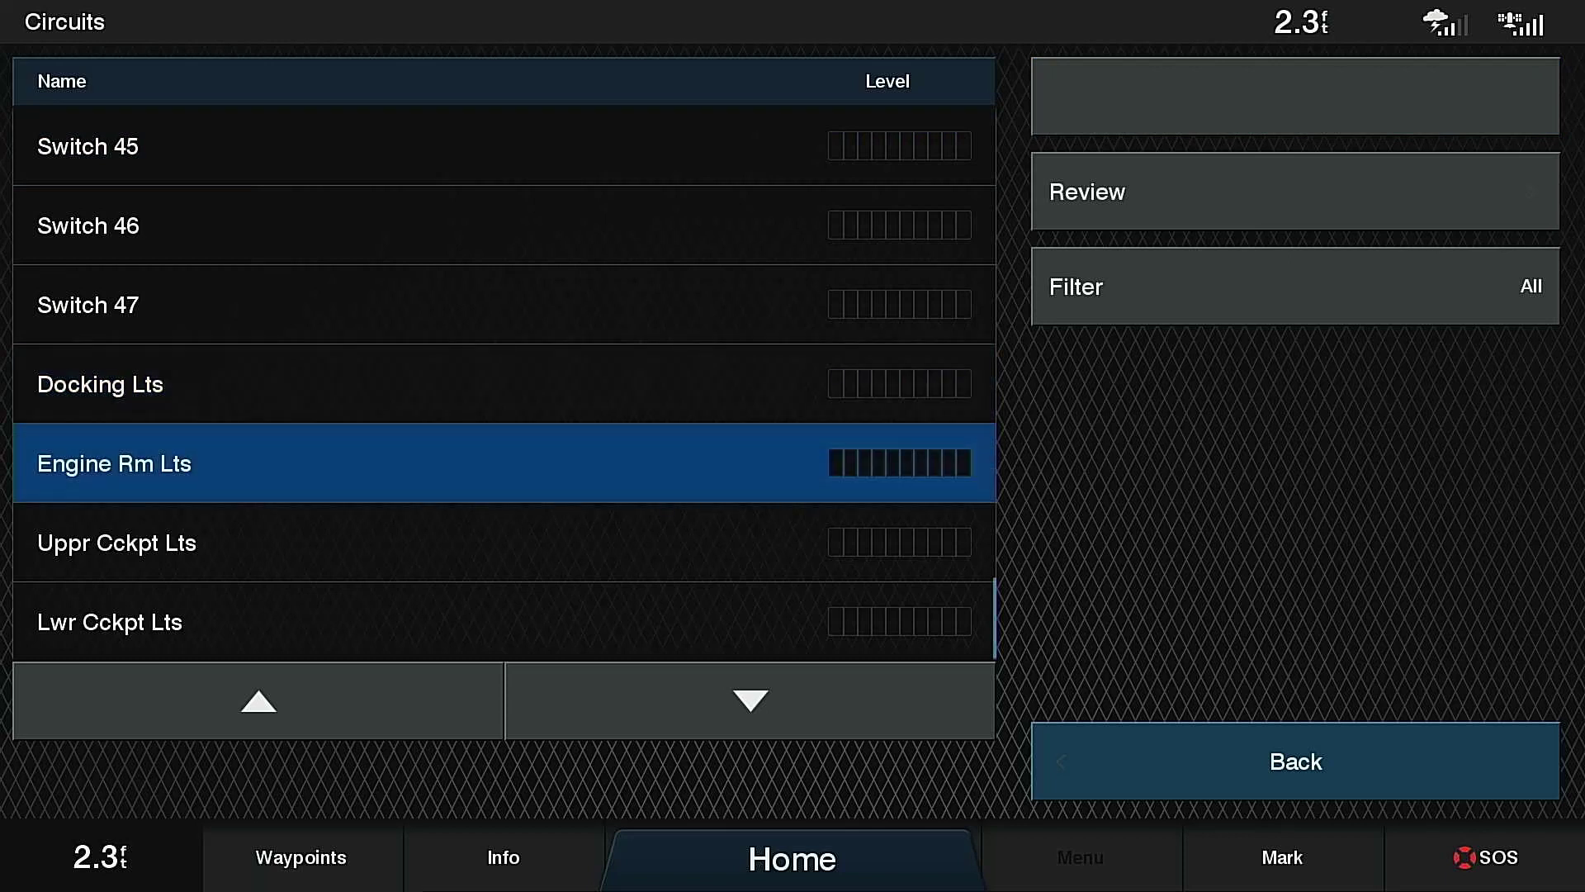
click(1295, 96)
click(1295, 96)
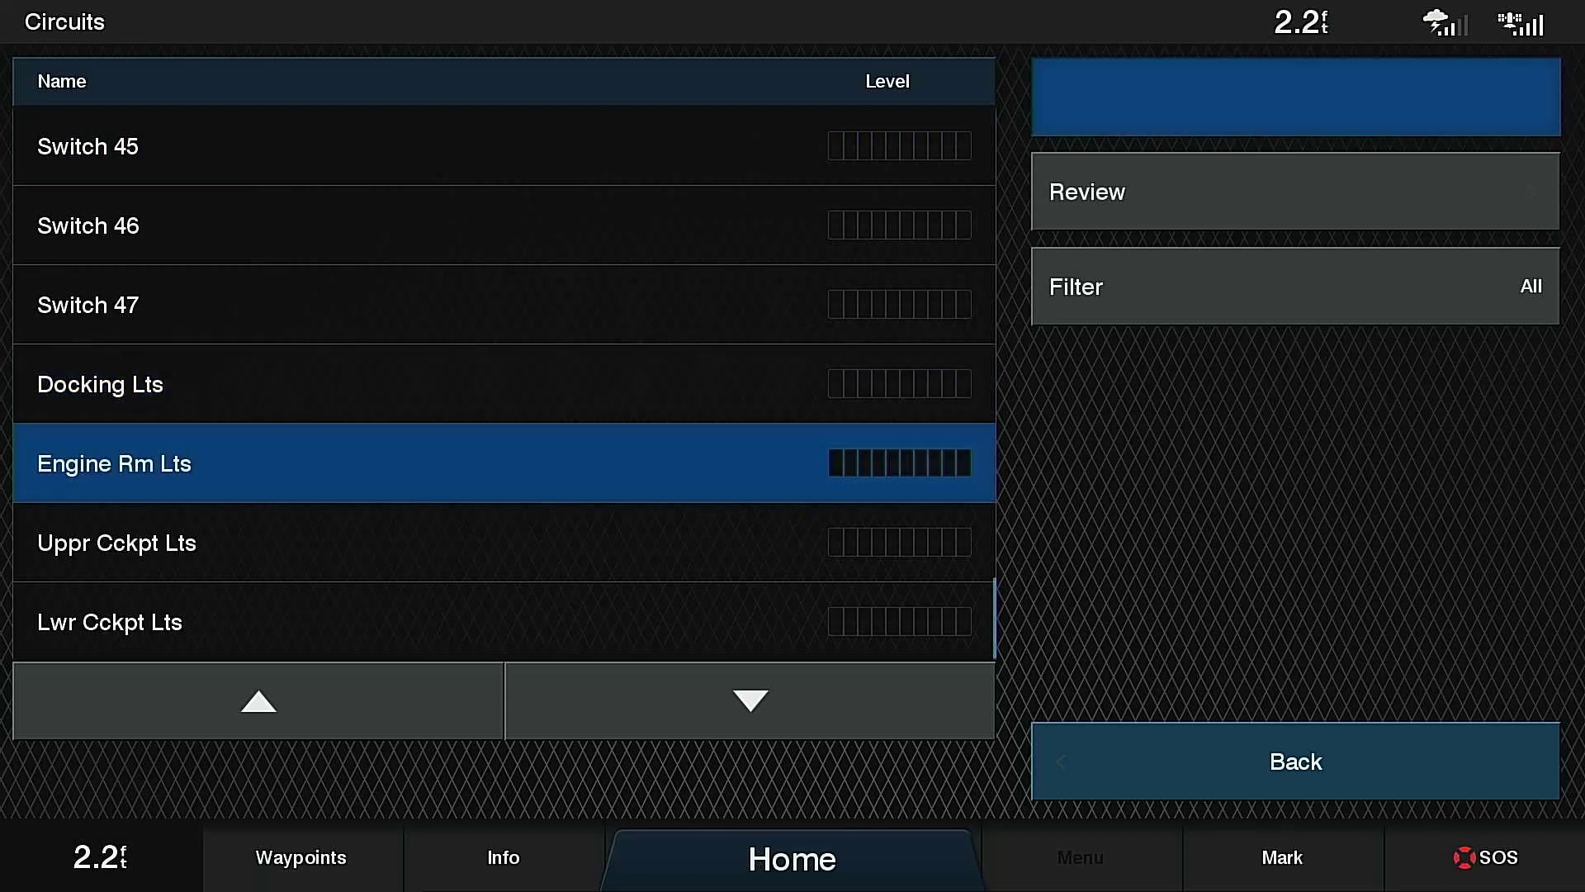
click(503, 543)
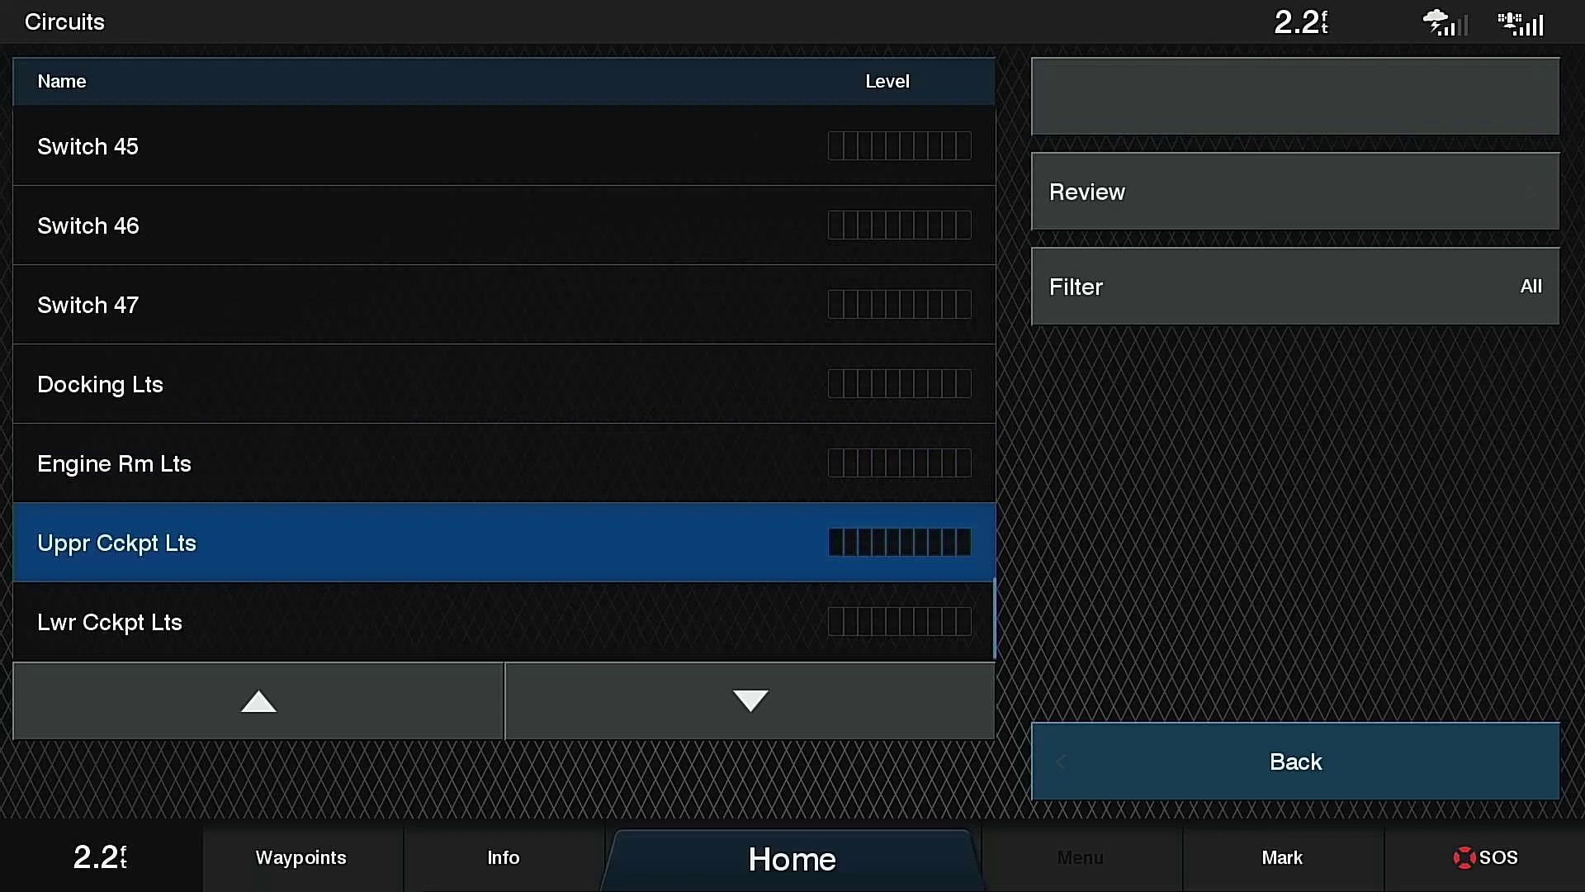
click(1296, 96)
click(1295, 96)
- Look back through the earlier circuits as far as the Radar entry and close the circuits list
click(258, 700)
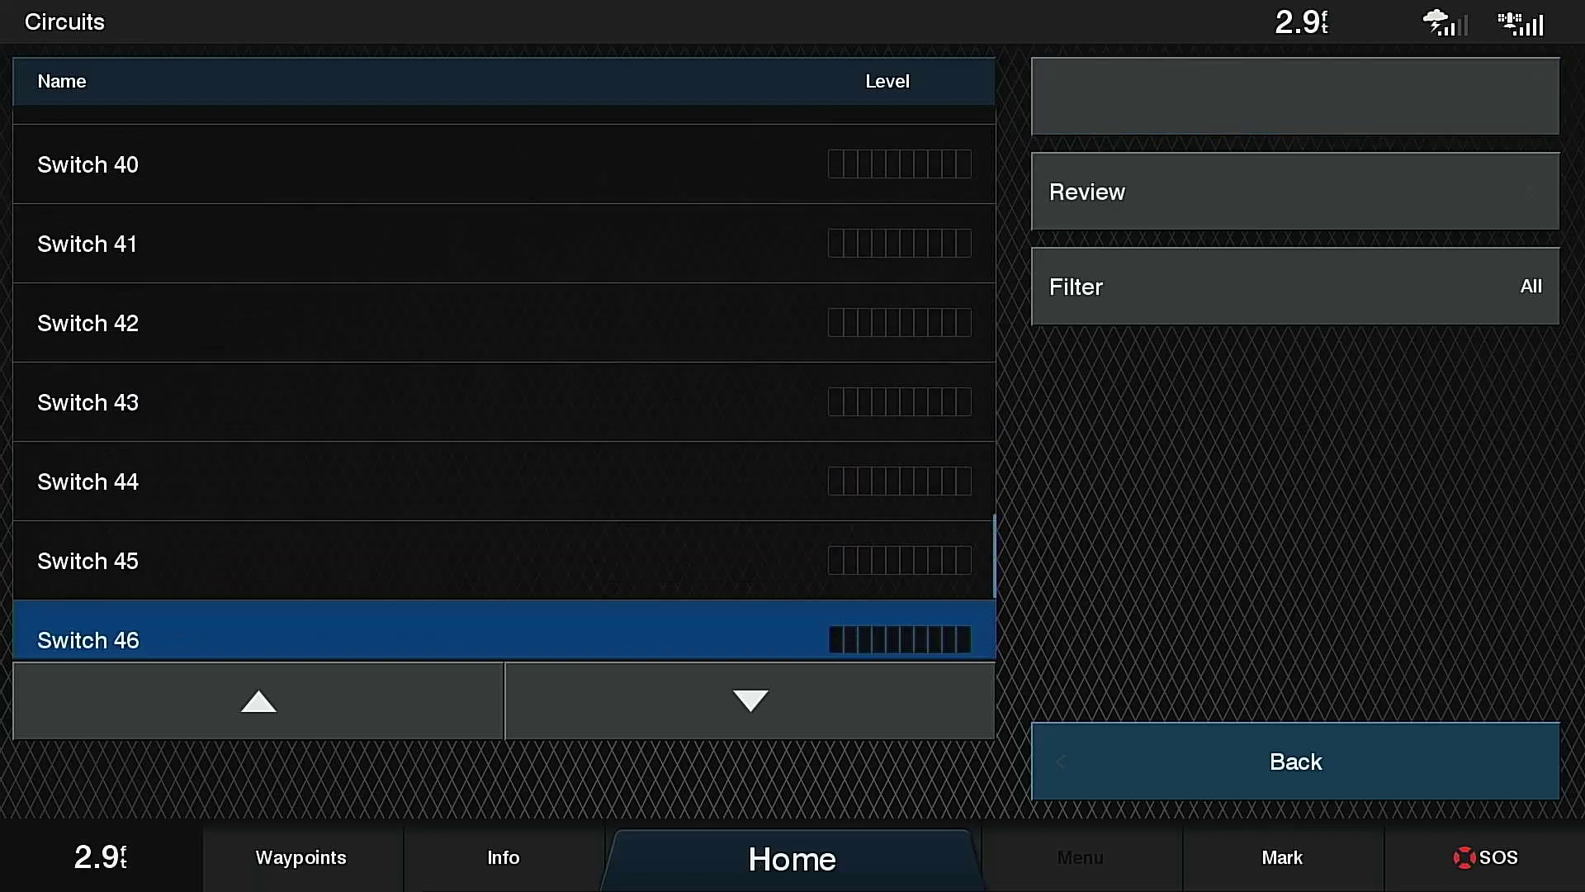
click(258, 701)
click(258, 701)
click(257, 701)
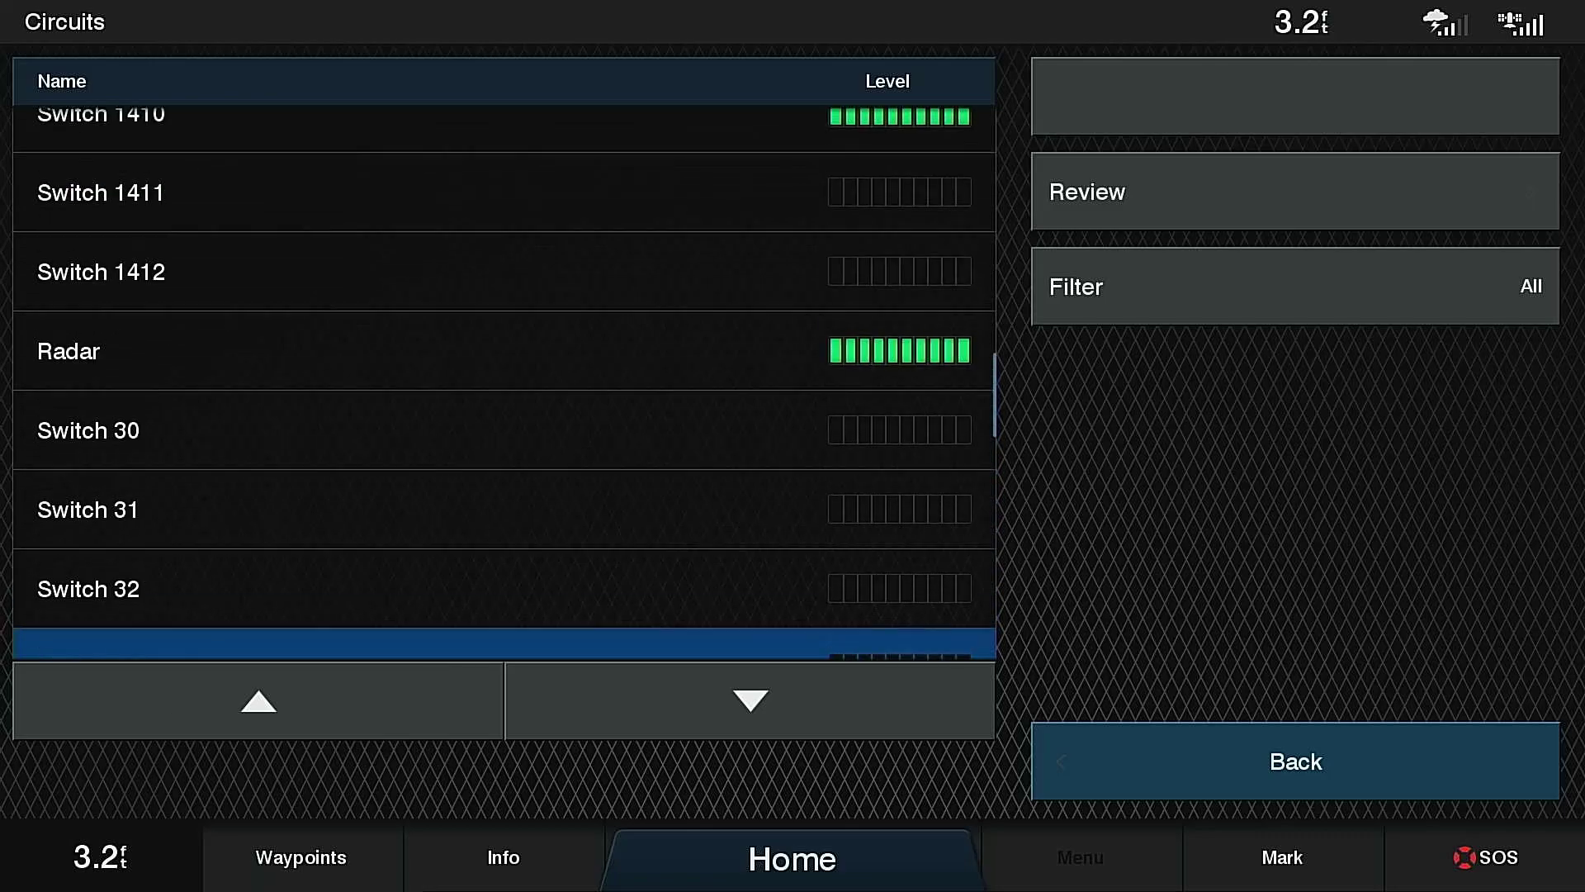
click(1296, 761)
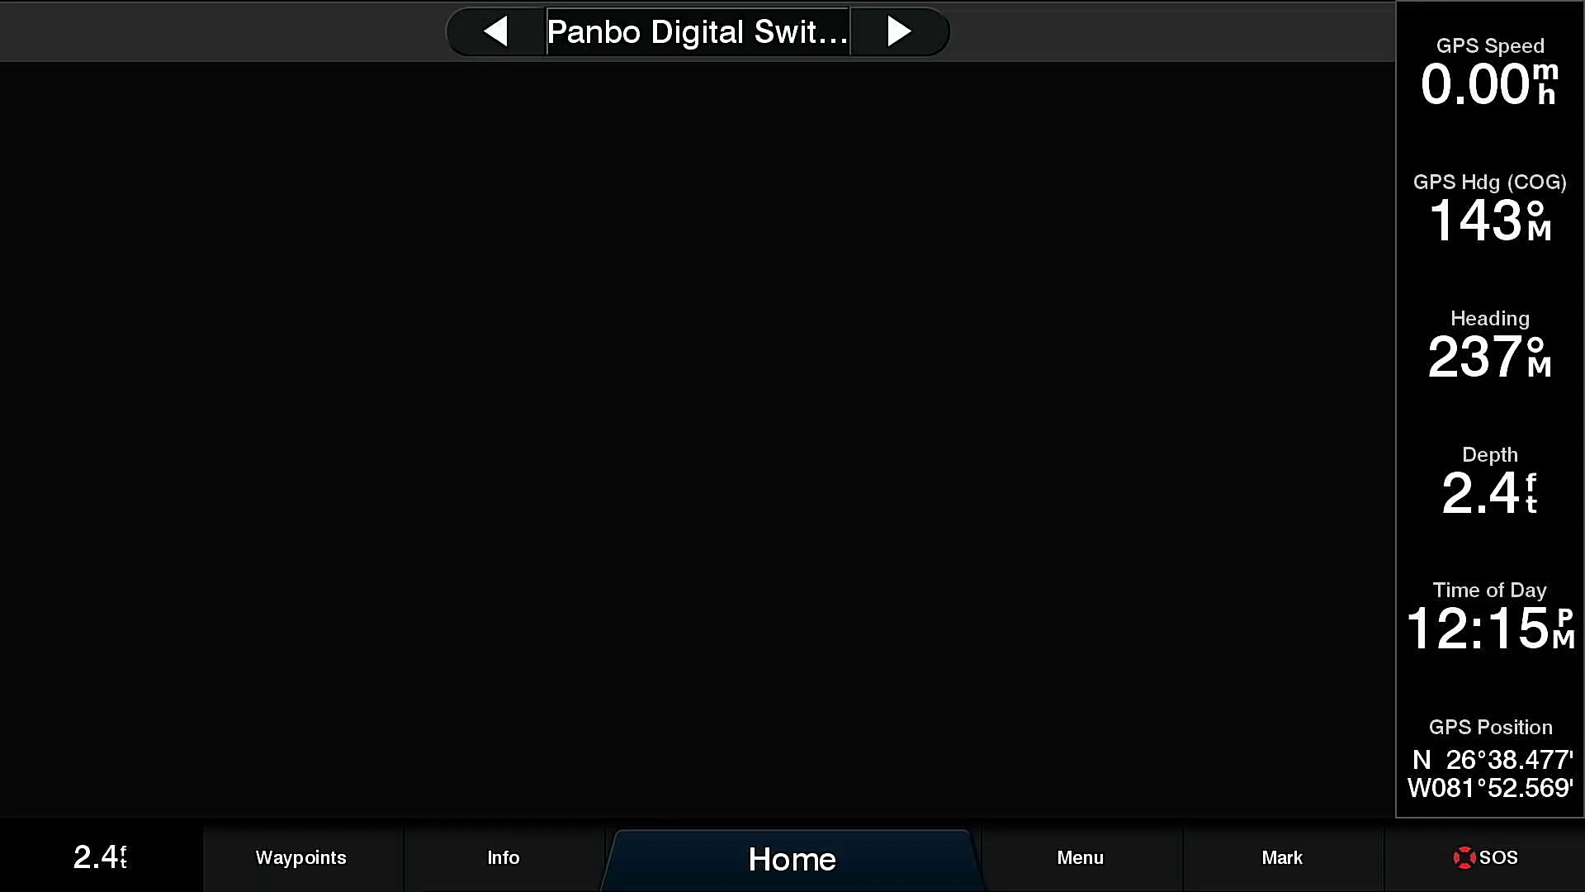
- In the current switching page's setup, check the switch layout and set Boat Image to Show
click(1080, 857)
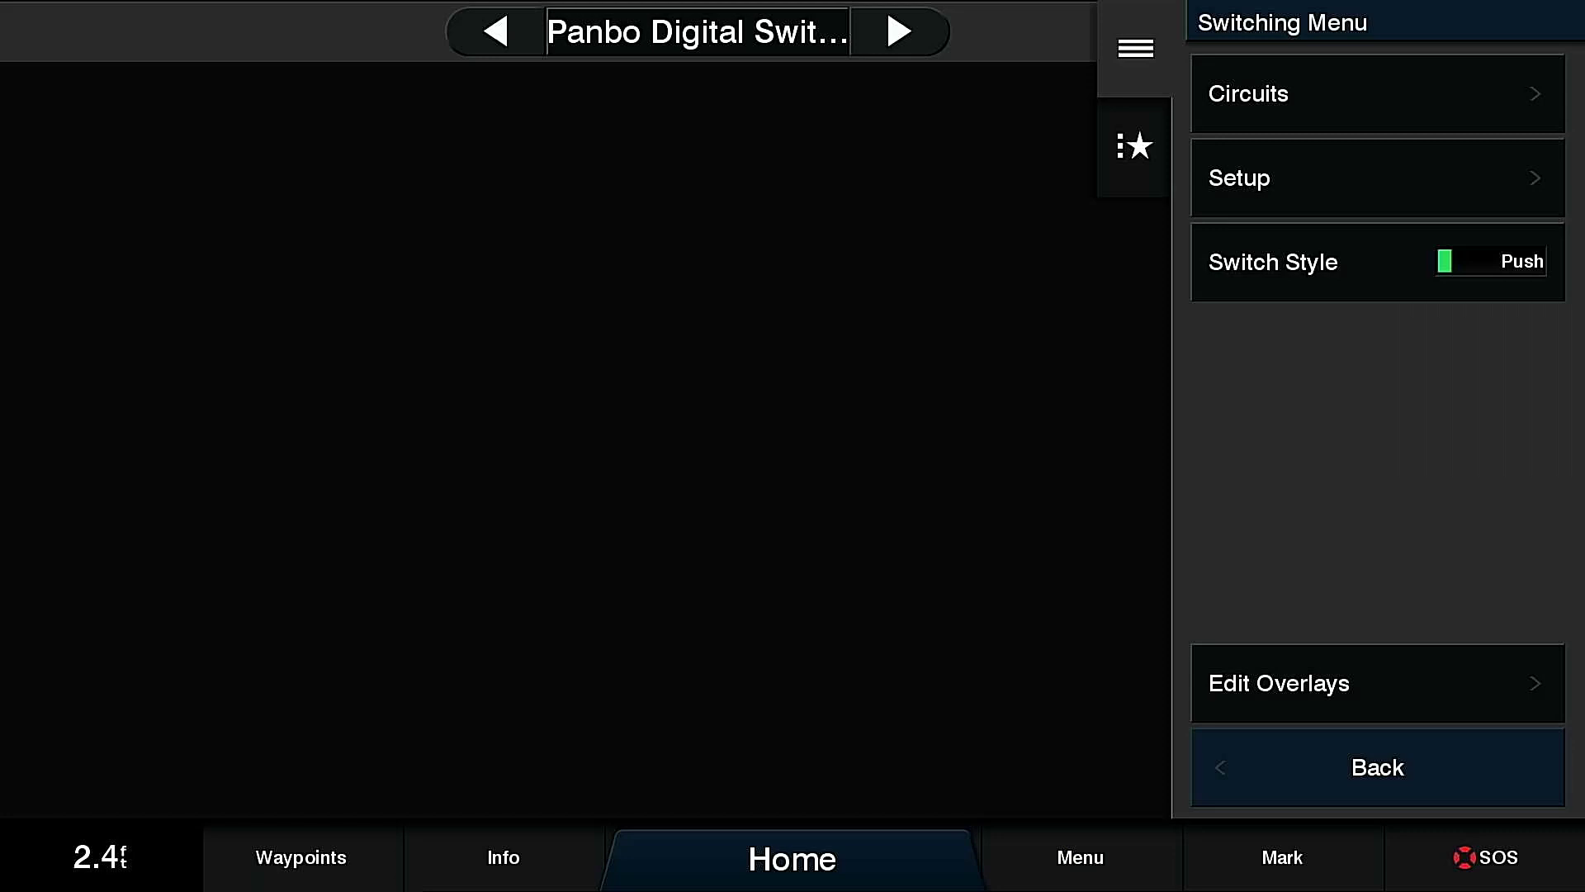
click(1377, 178)
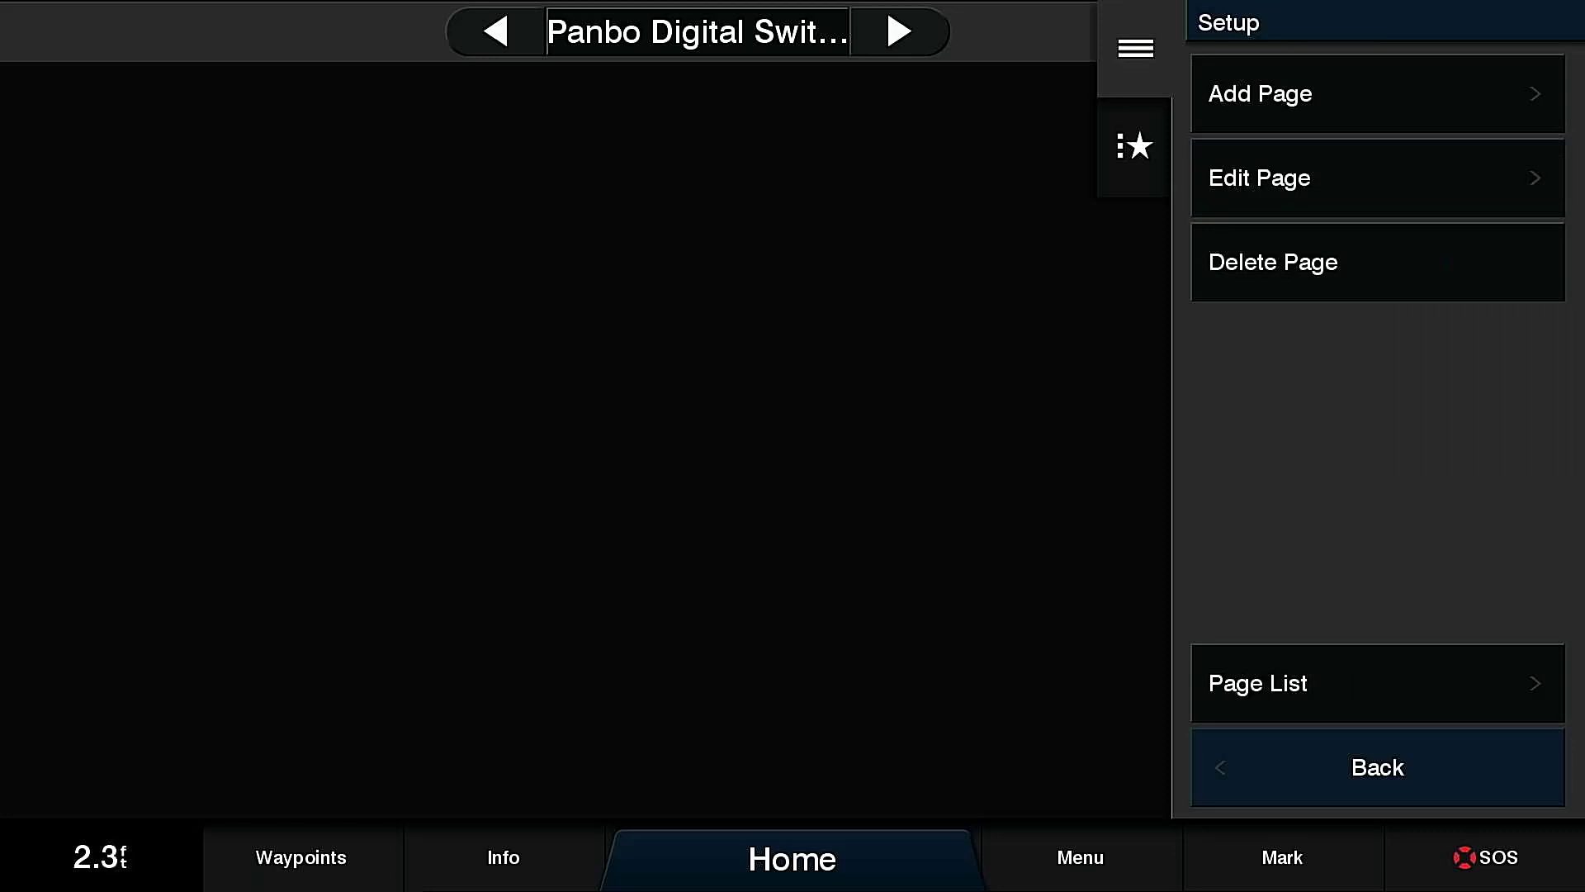
click(1378, 178)
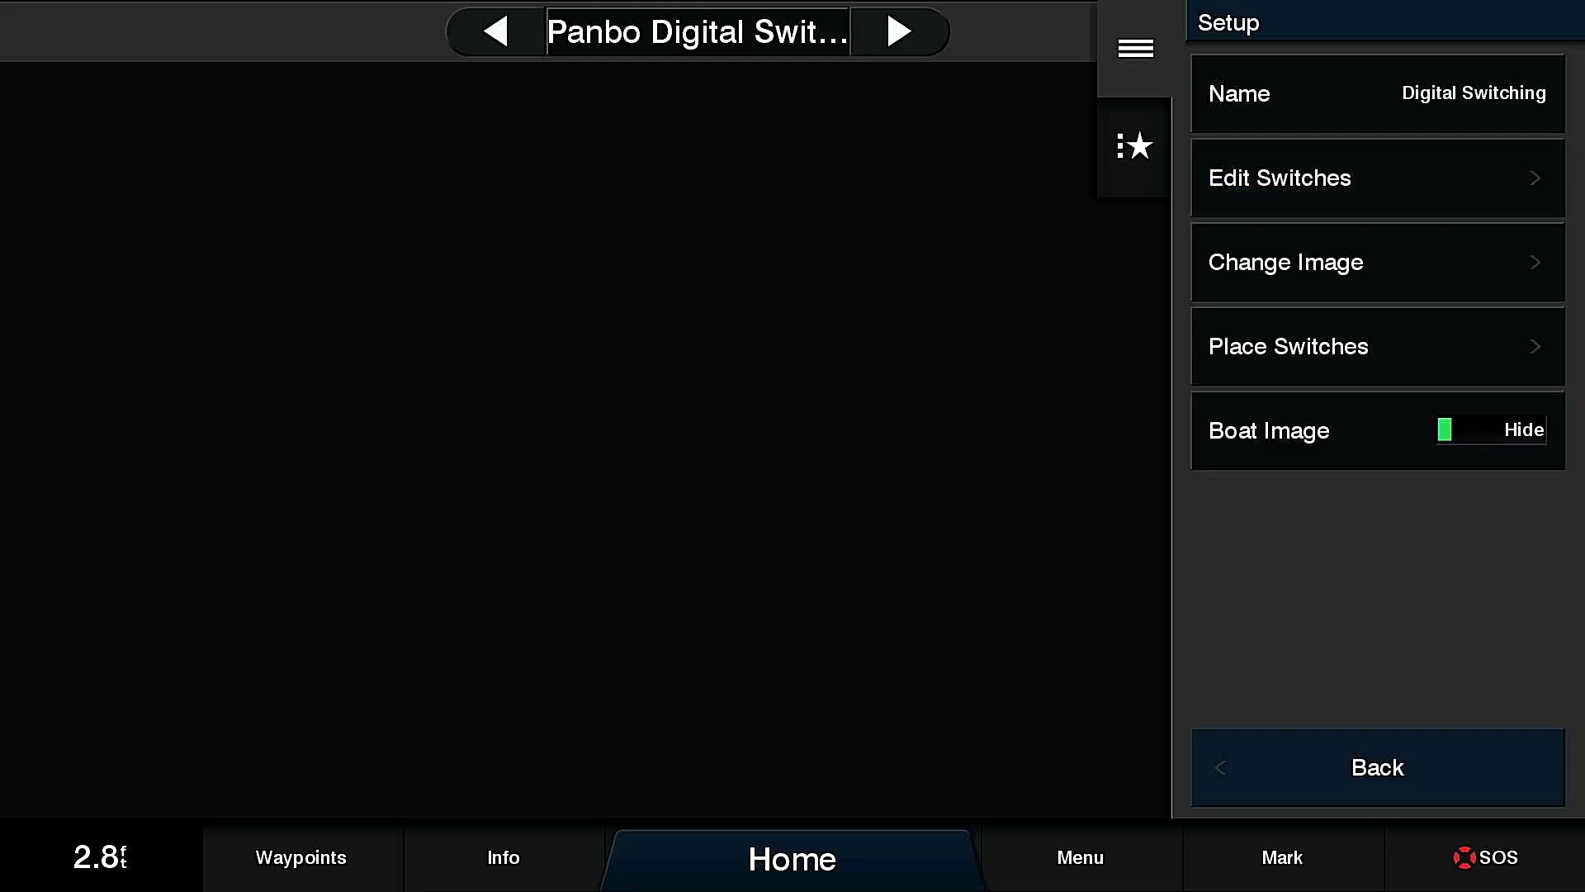
click(1377, 178)
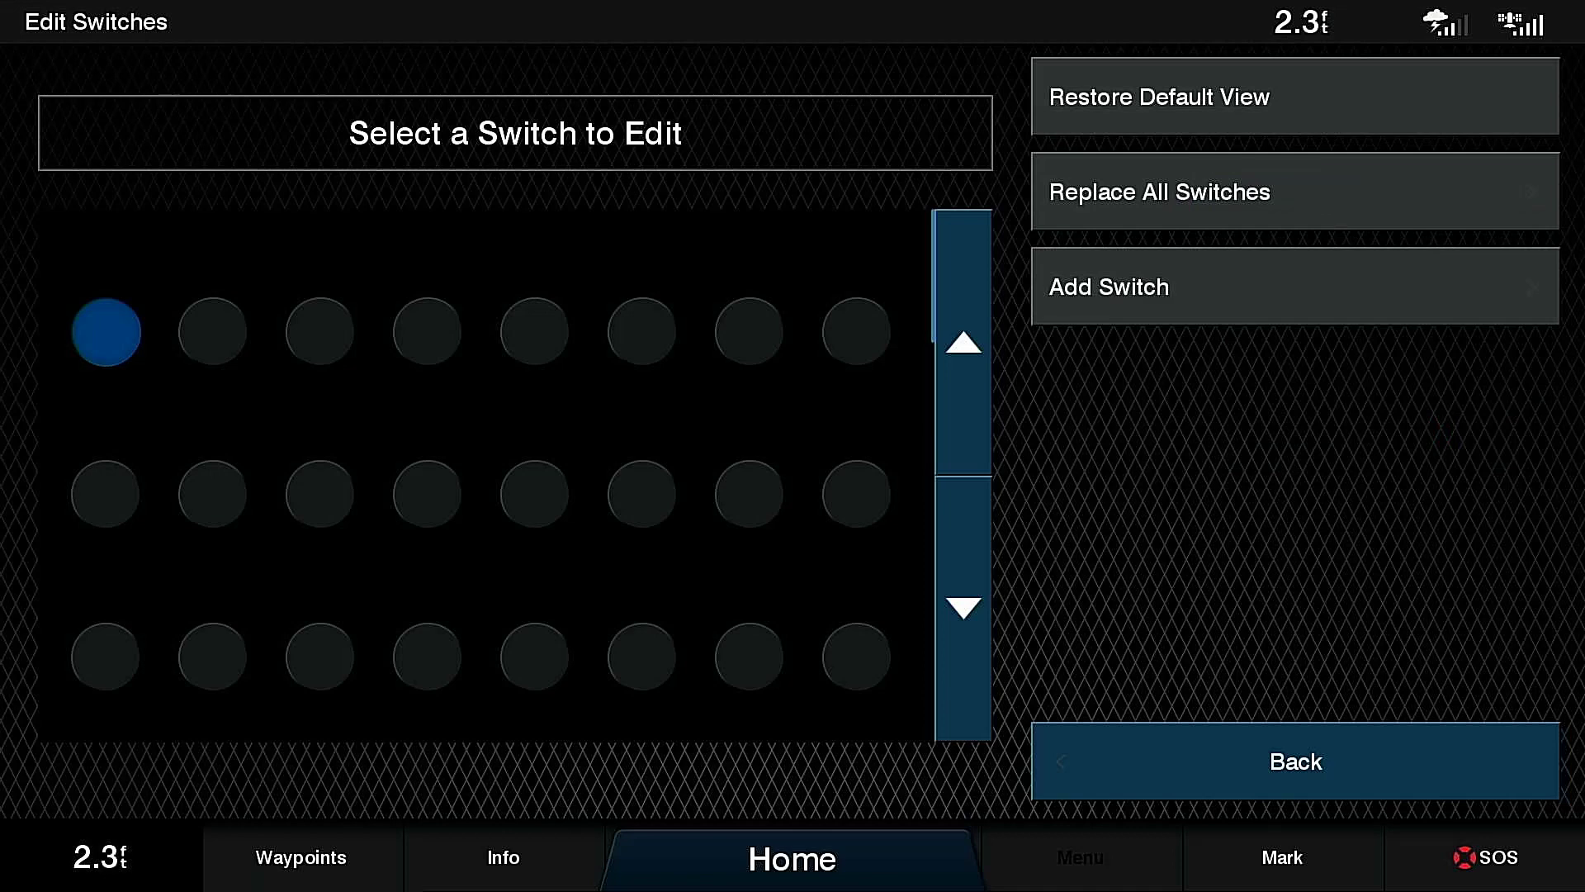
click(1296, 762)
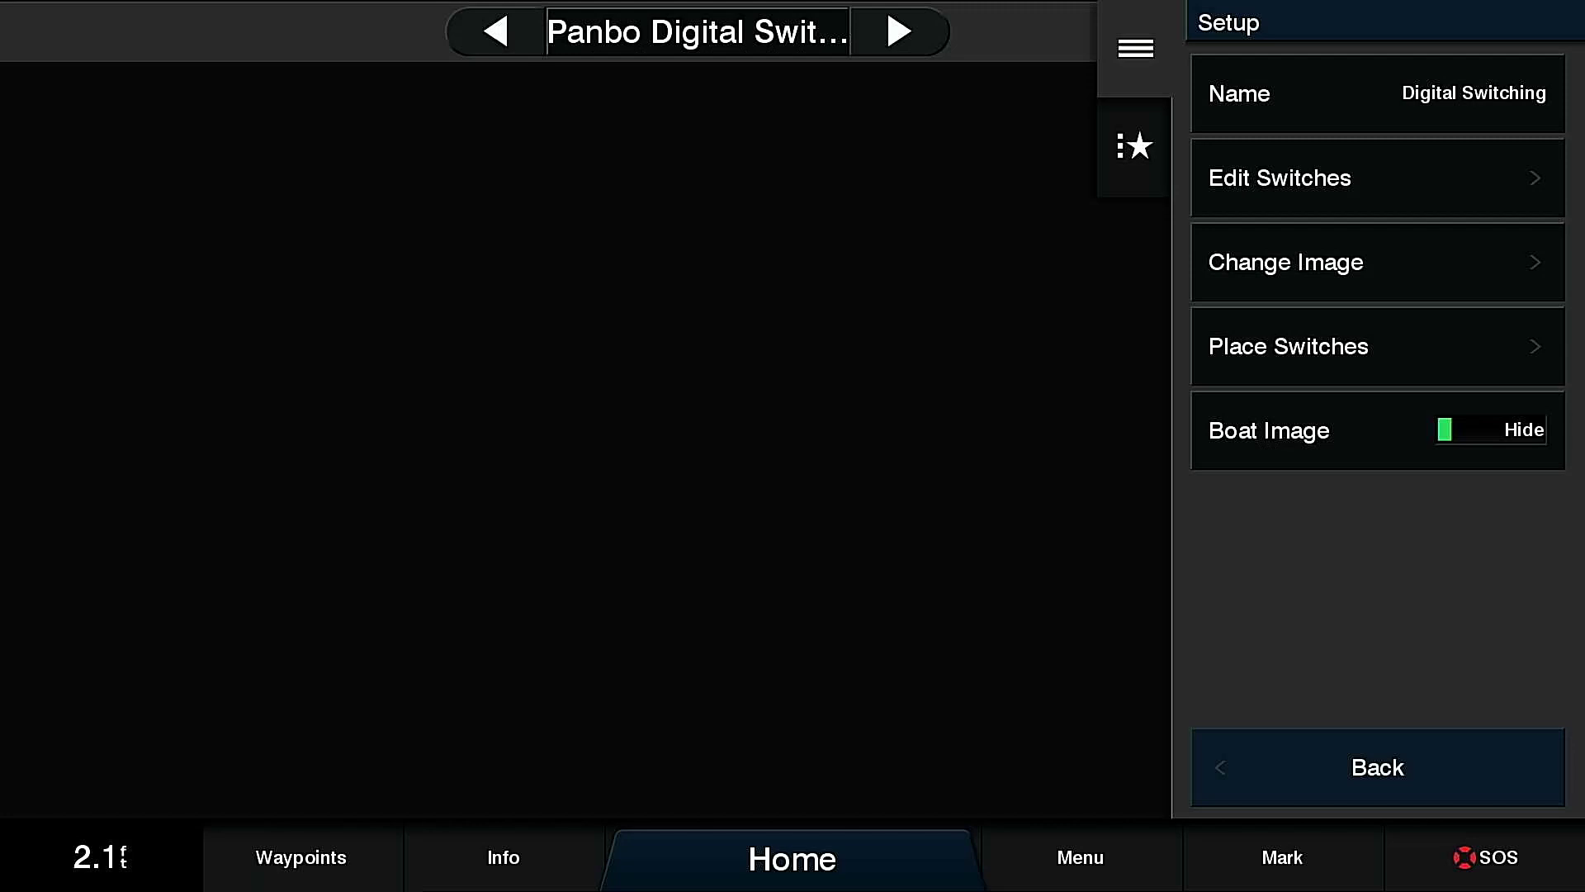
click(1377, 431)
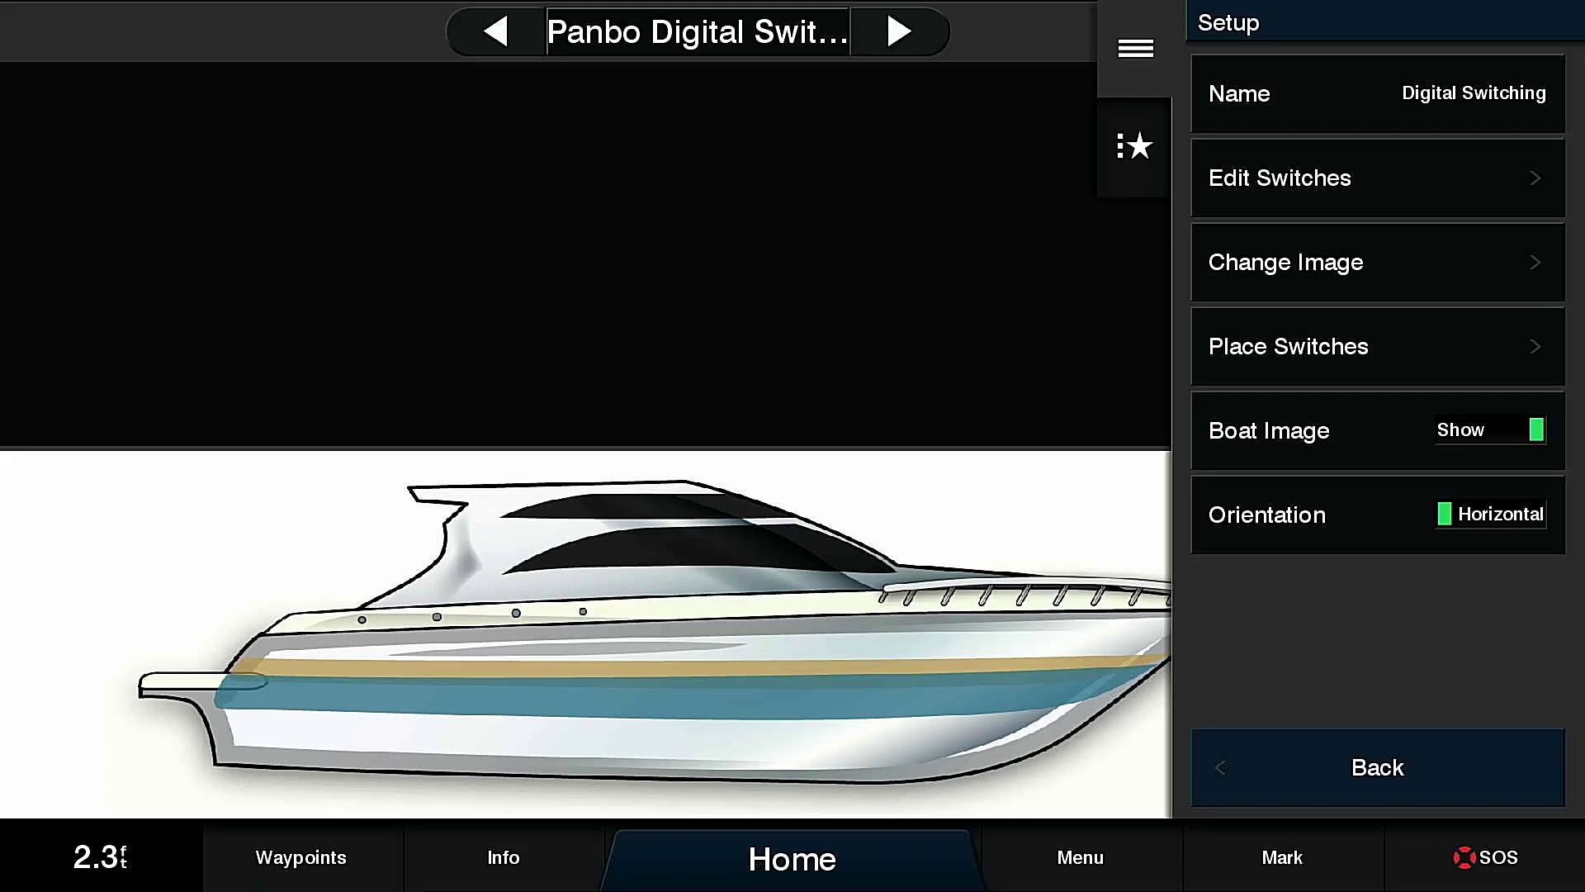
- Add the Docking Lts switch to the first slot of the page's switch layout
click(1321, 178)
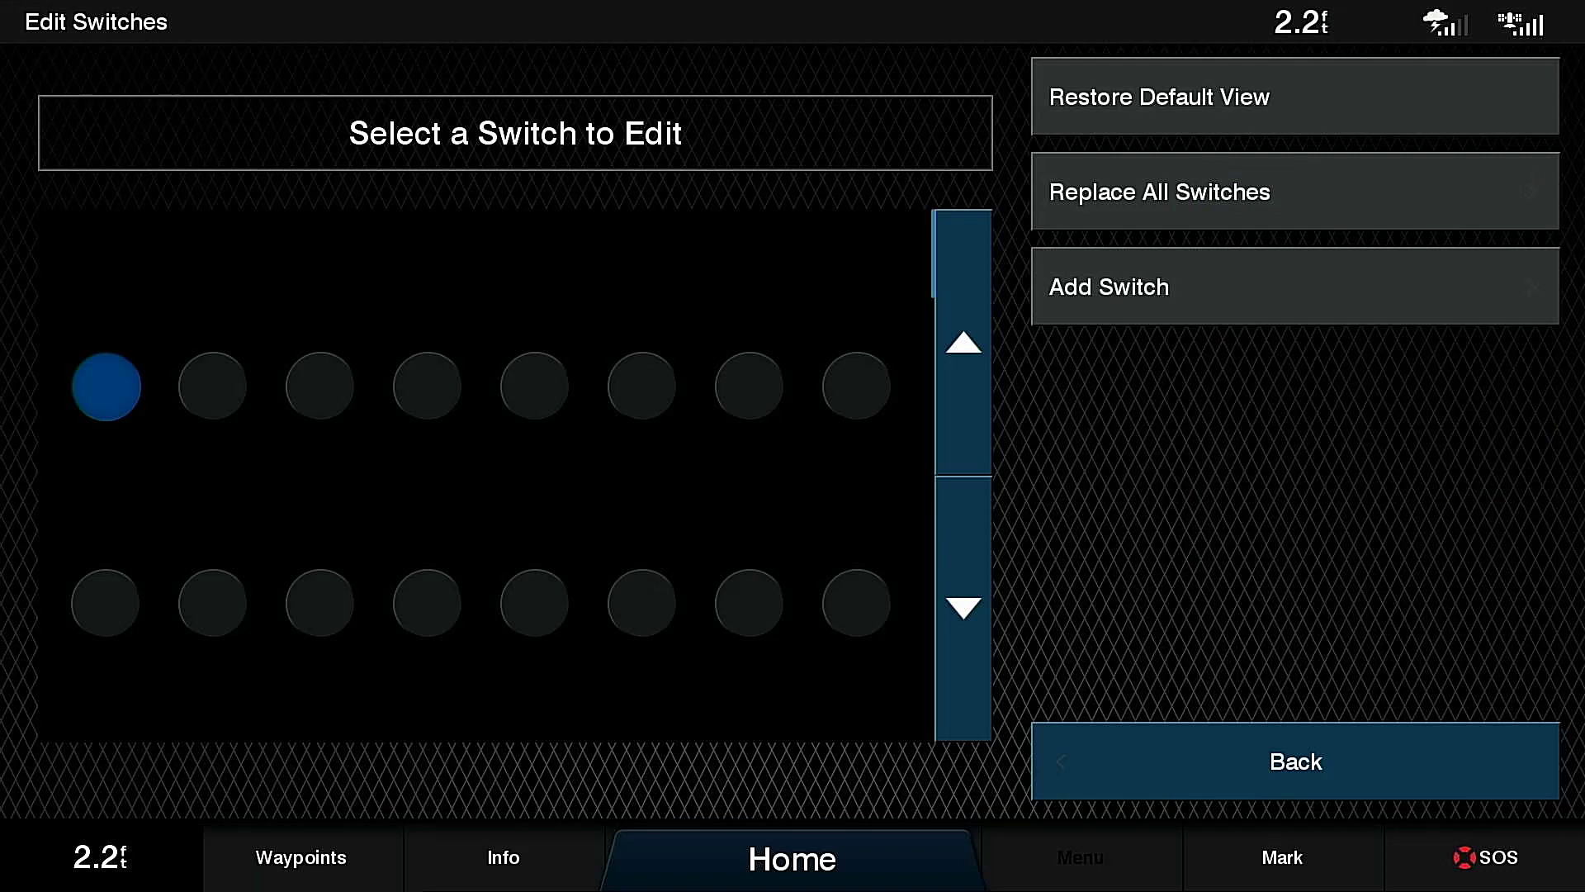
click(1295, 287)
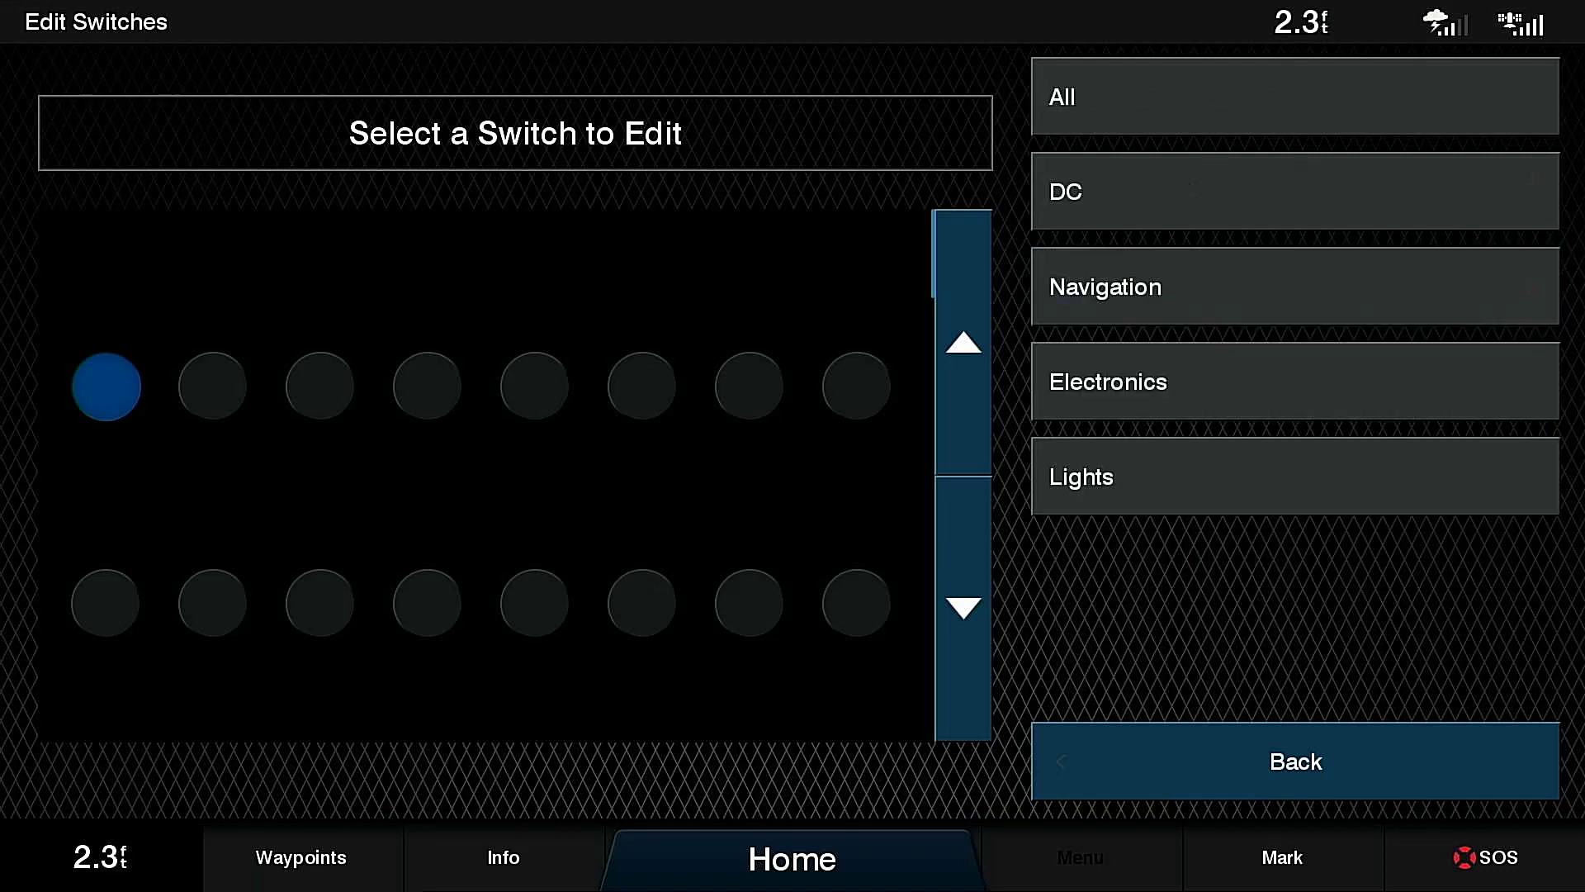
click(1294, 476)
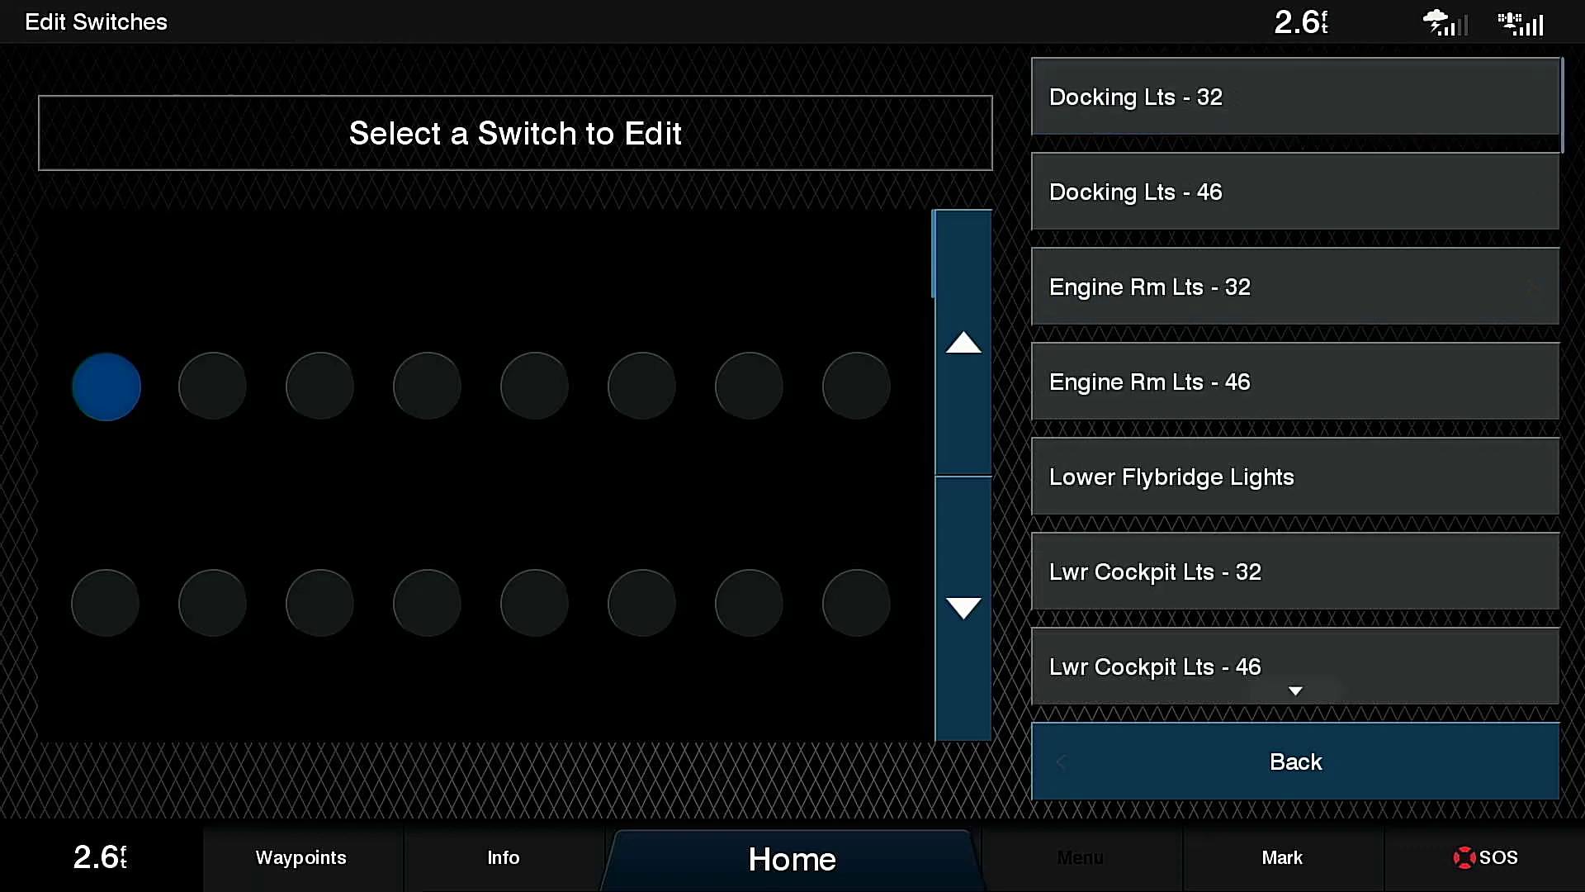
scroll(1294, 382, down, 13)
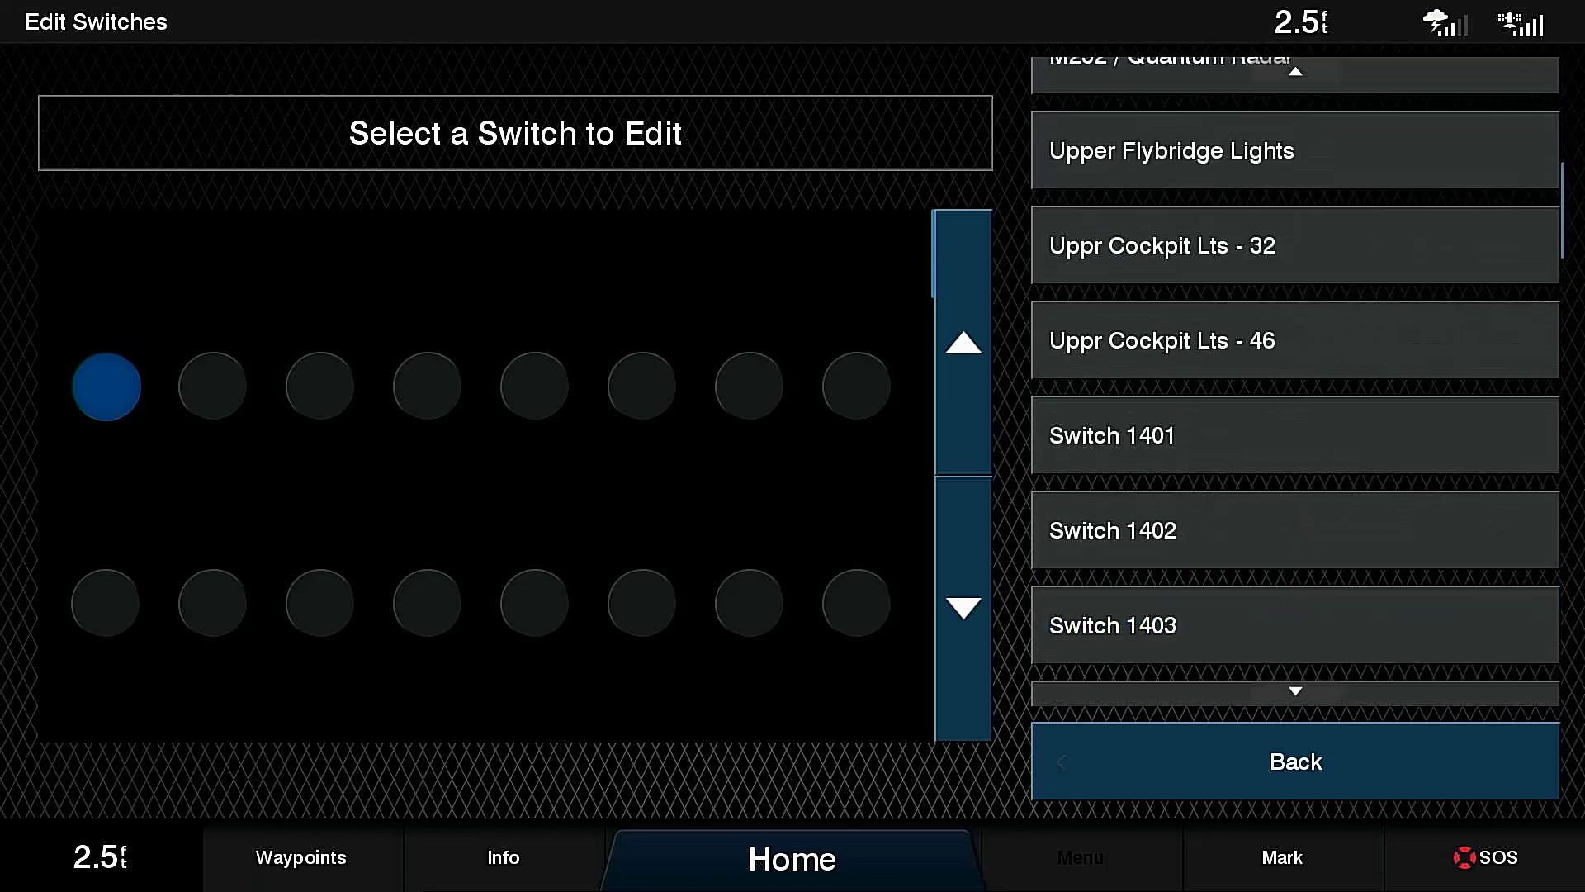
scroll(1294, 380, down, 20)
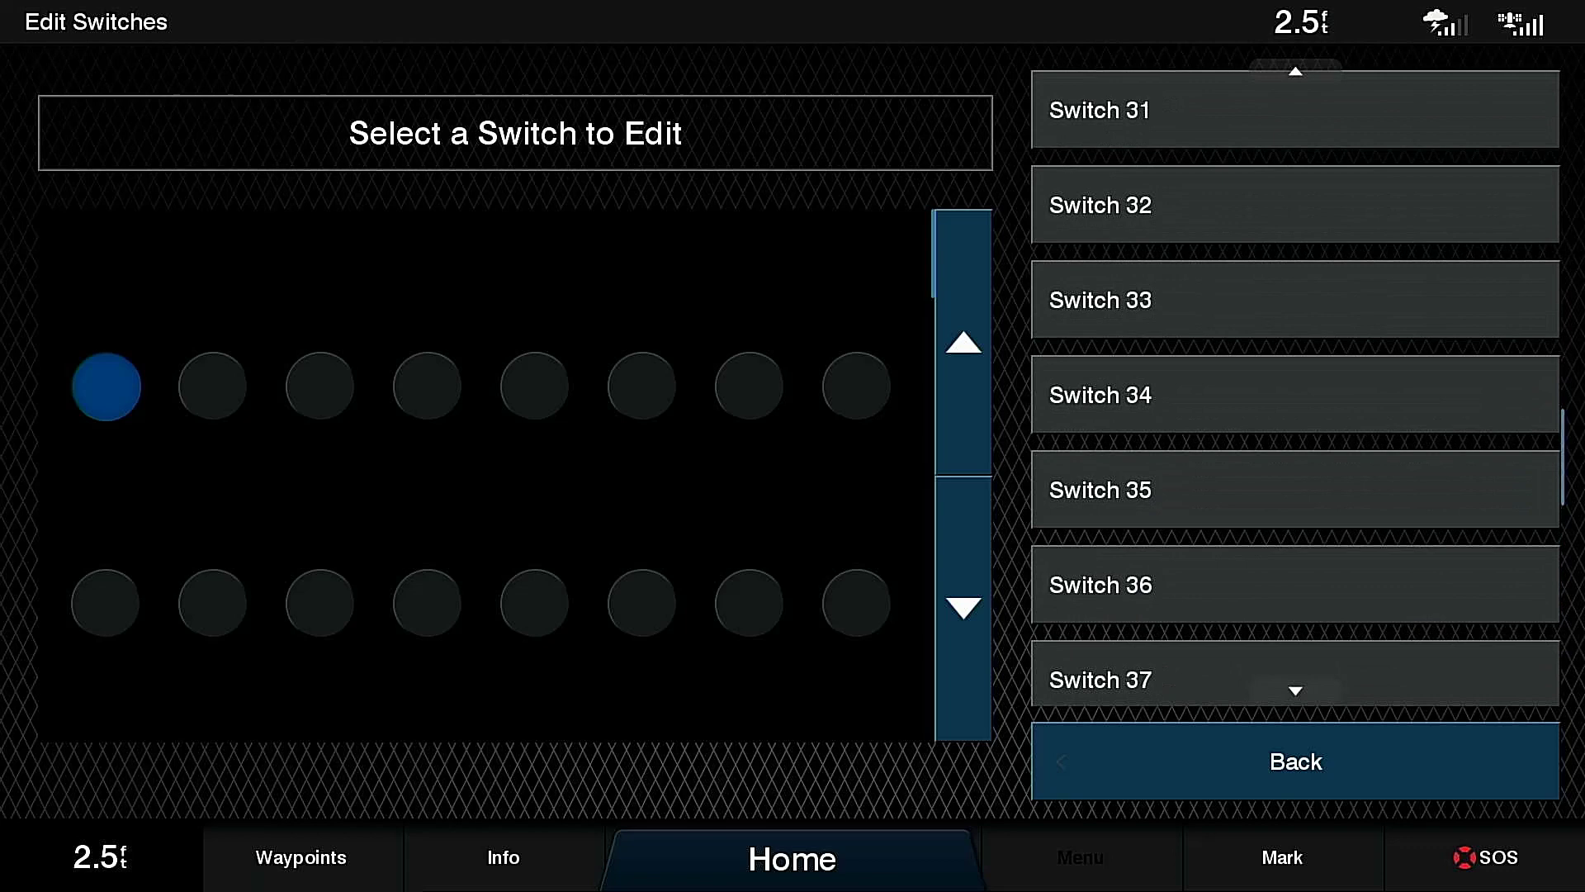
scroll(1295, 380, down, 5)
click(1295, 381)
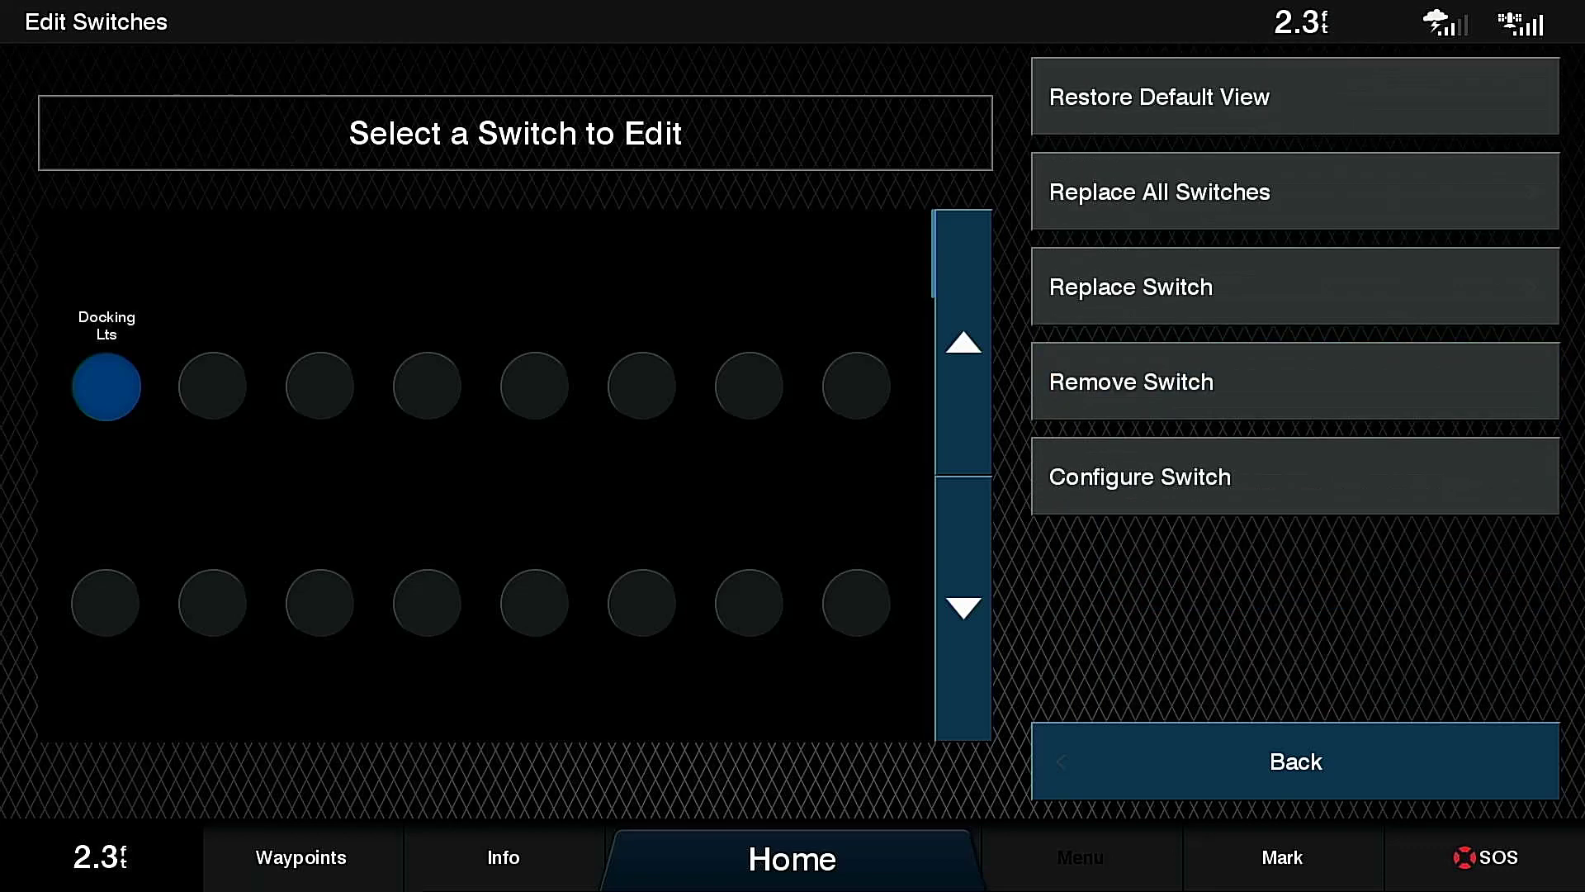
- Add the Engine Rm Lts switch to the second slot in the first row of the switch layout
click(213, 387)
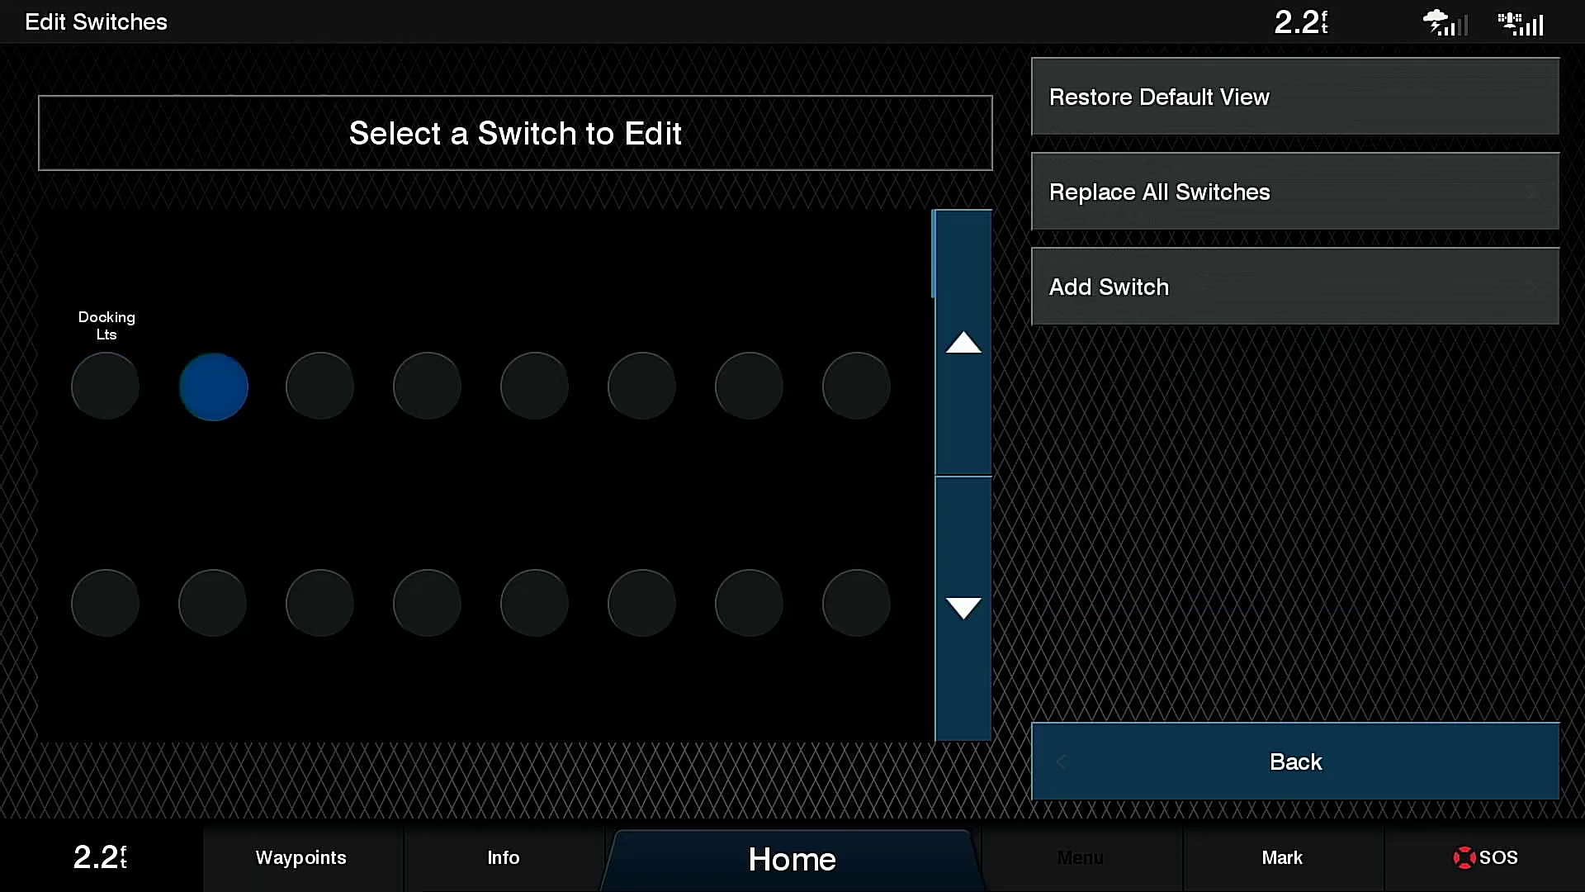
click(1295, 286)
click(1295, 97)
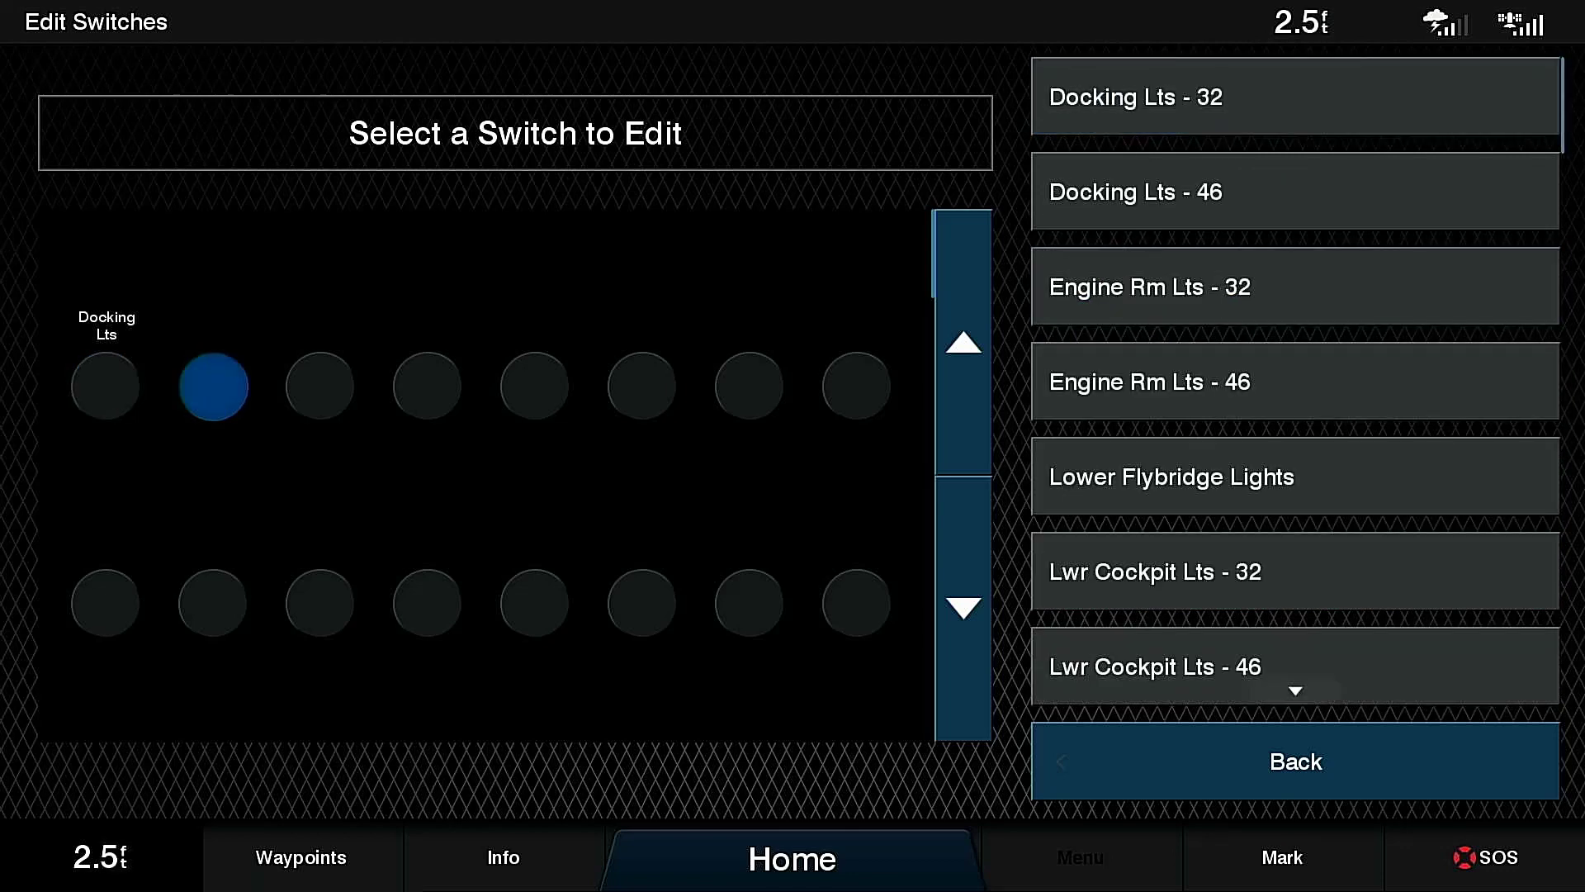
scroll(1295, 381, down, 12)
scroll(1295, 380, down, 4)
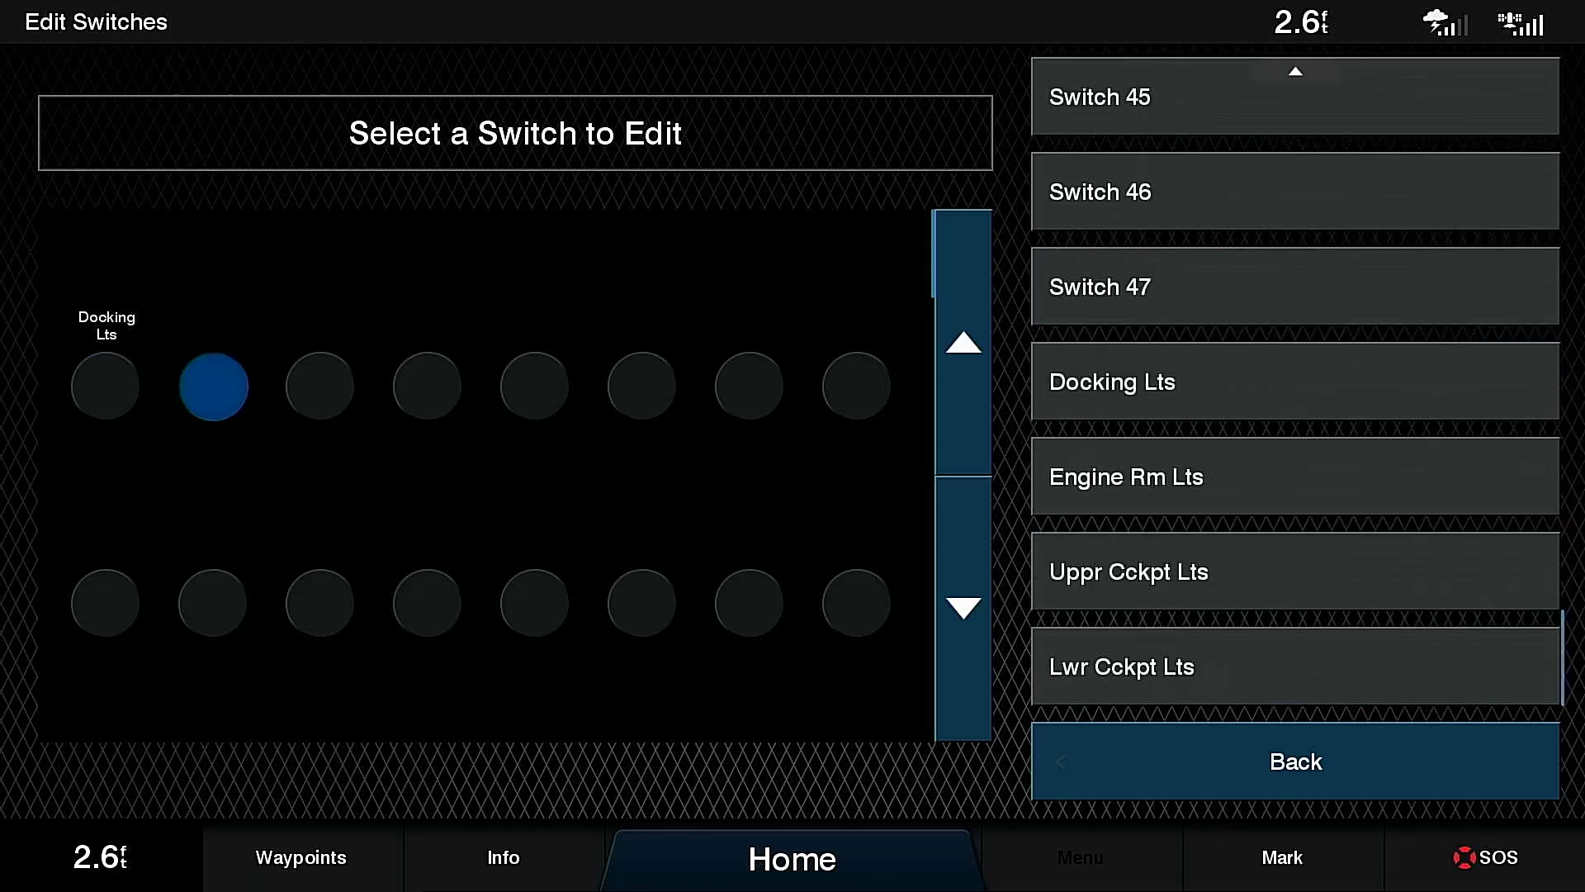
click(1295, 476)
- Add the Uppr Cckpt Lts switch to the third slot in the first row of the layout
click(320, 387)
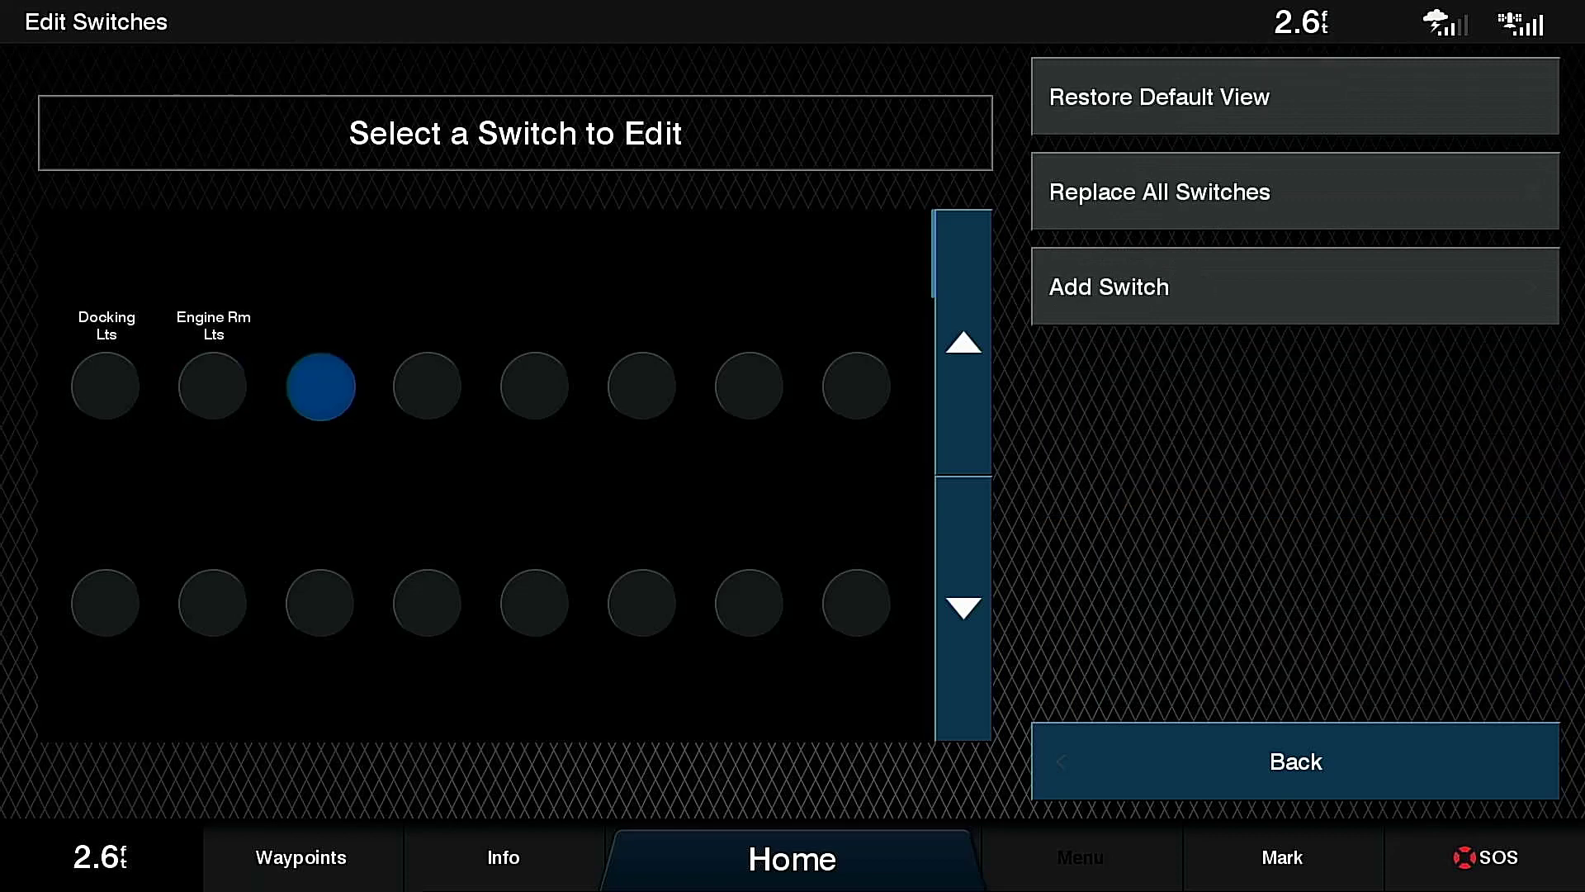
click(1294, 286)
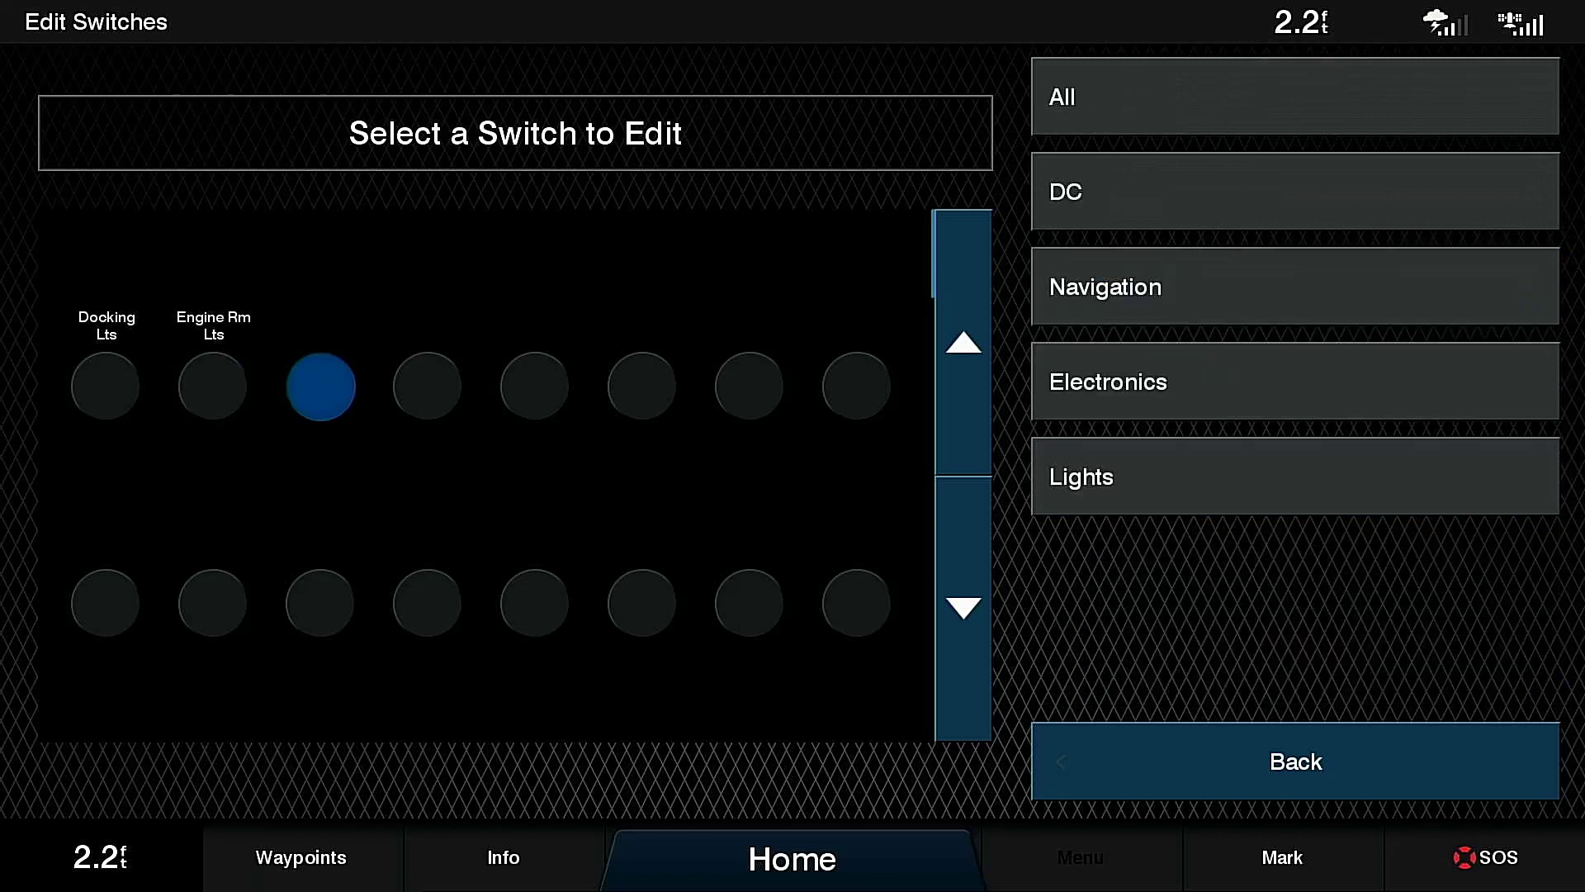
click(1295, 97)
scroll(1294, 379, down, 10)
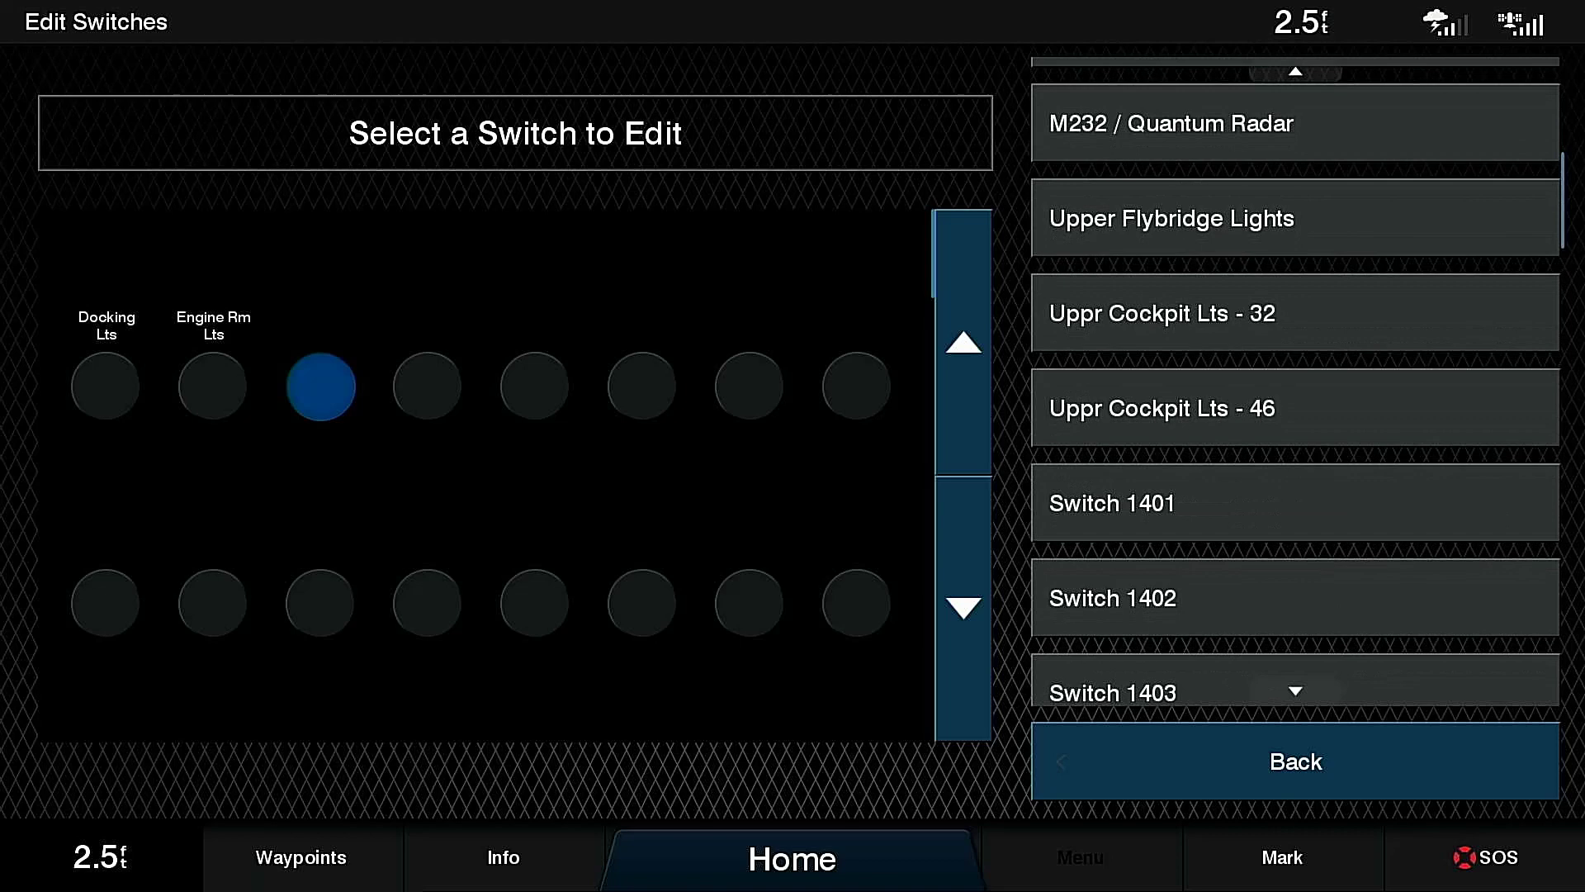
scroll(1295, 379, down, 10)
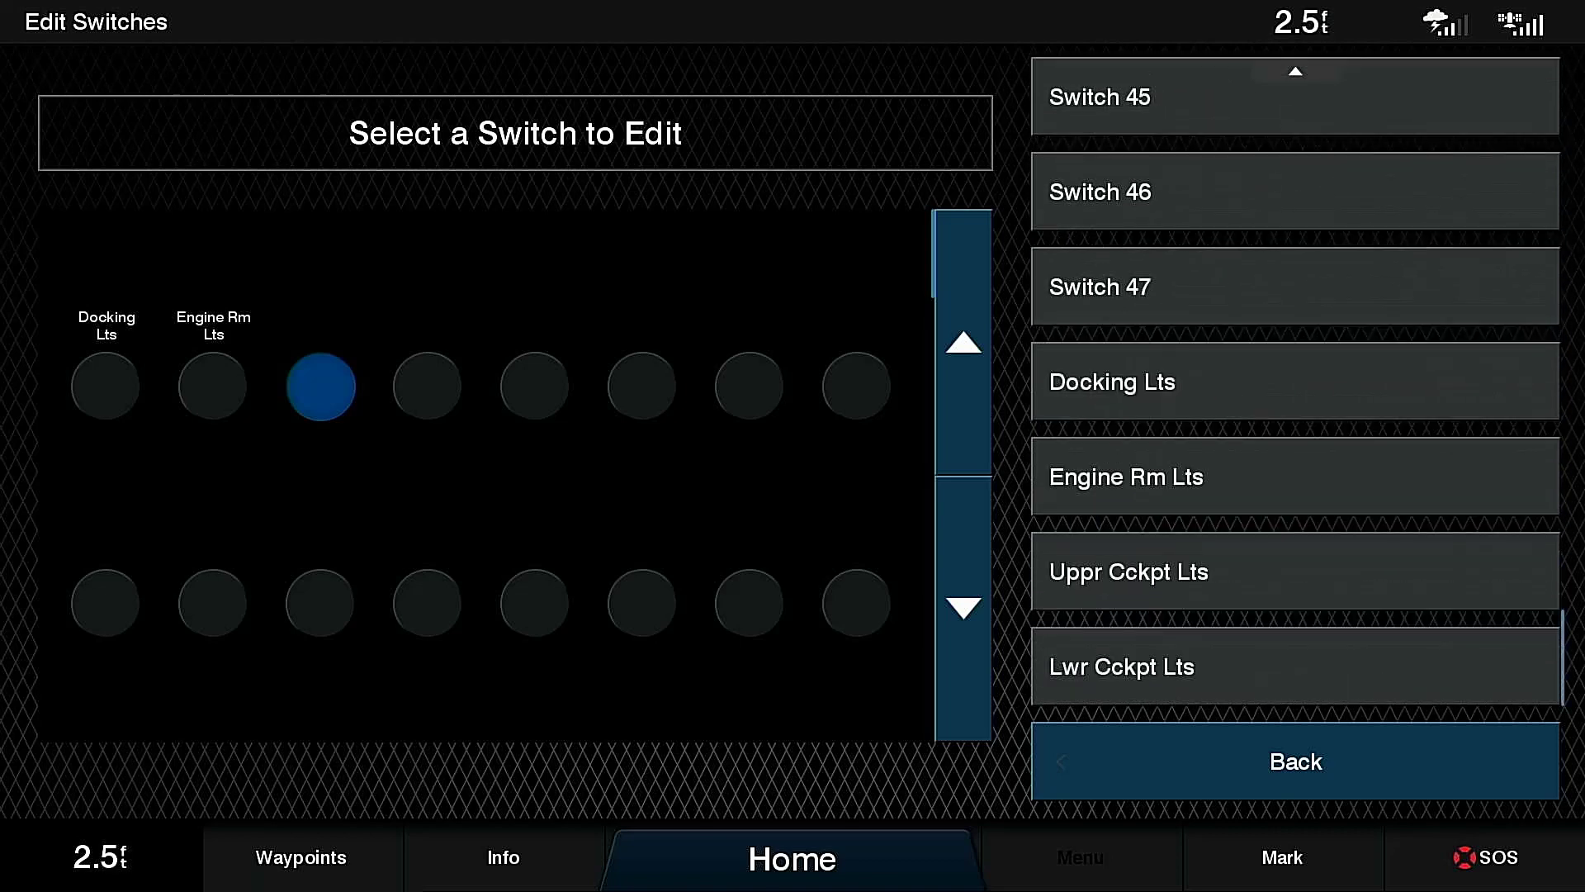
click(1294, 571)
- Add the Lwr Cckpt Lts switch to the fourth slot in the first row of the layout
click(428, 386)
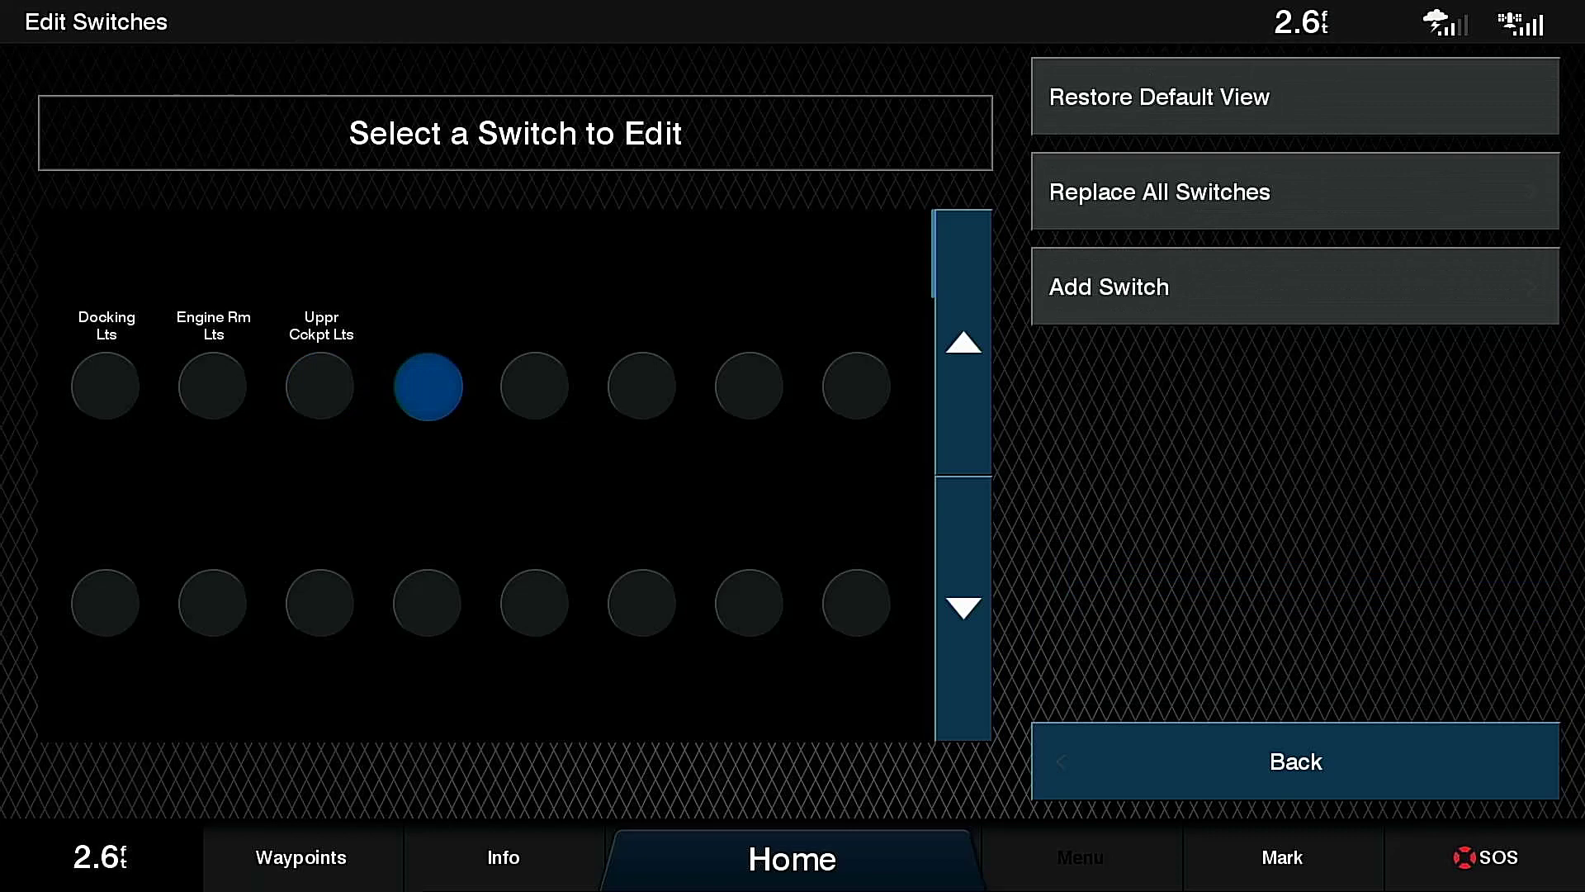
click(1109, 287)
click(1156, 475)
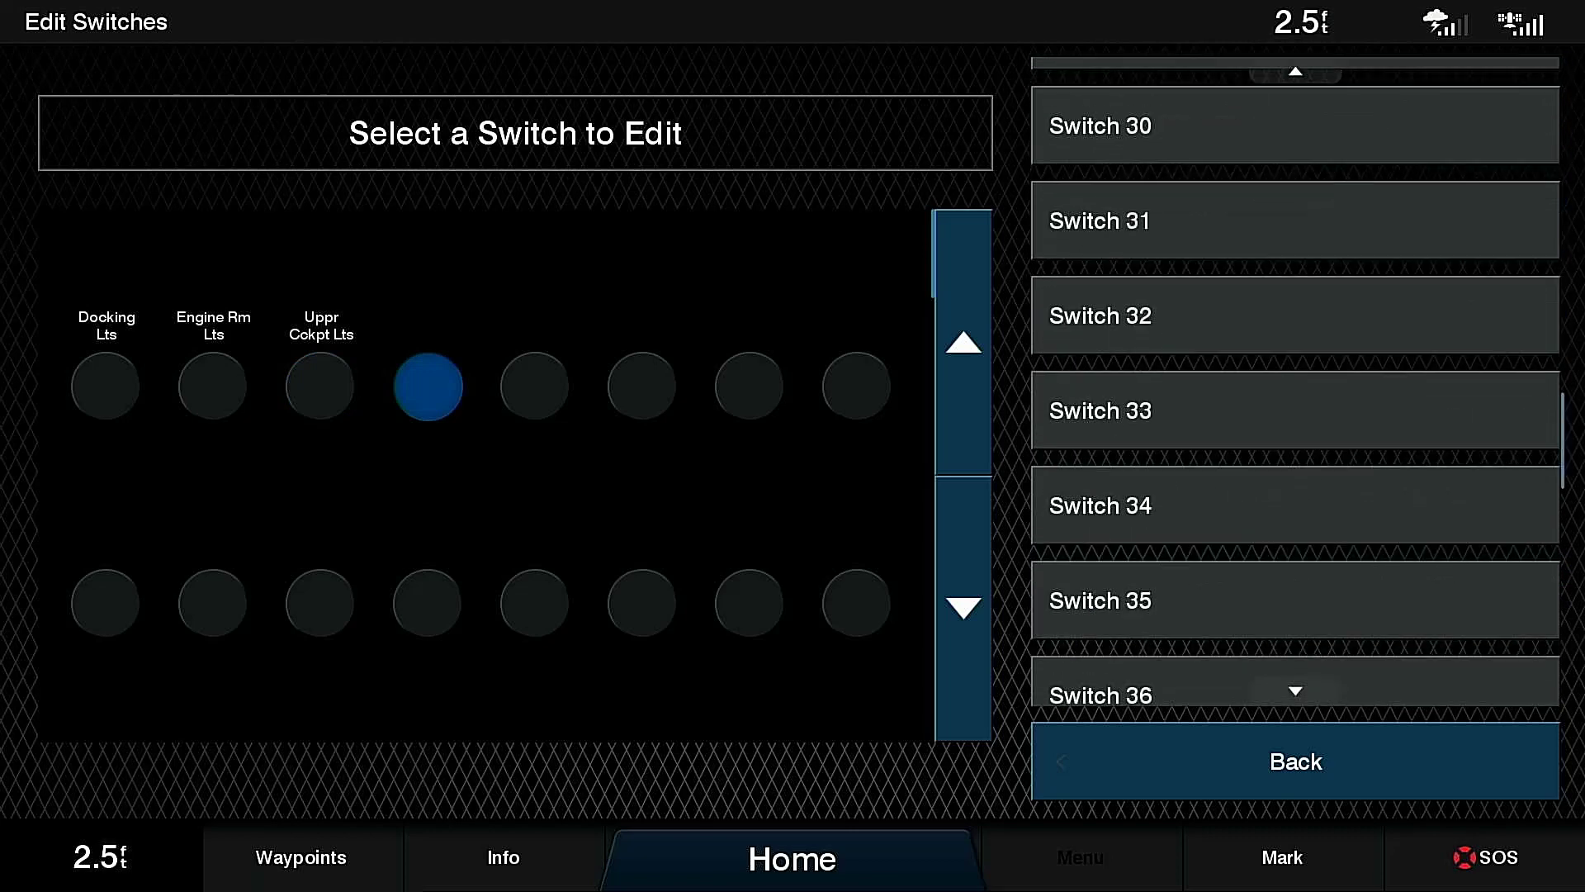
scroll(1295, 382, down, 15)
click(1294, 666)
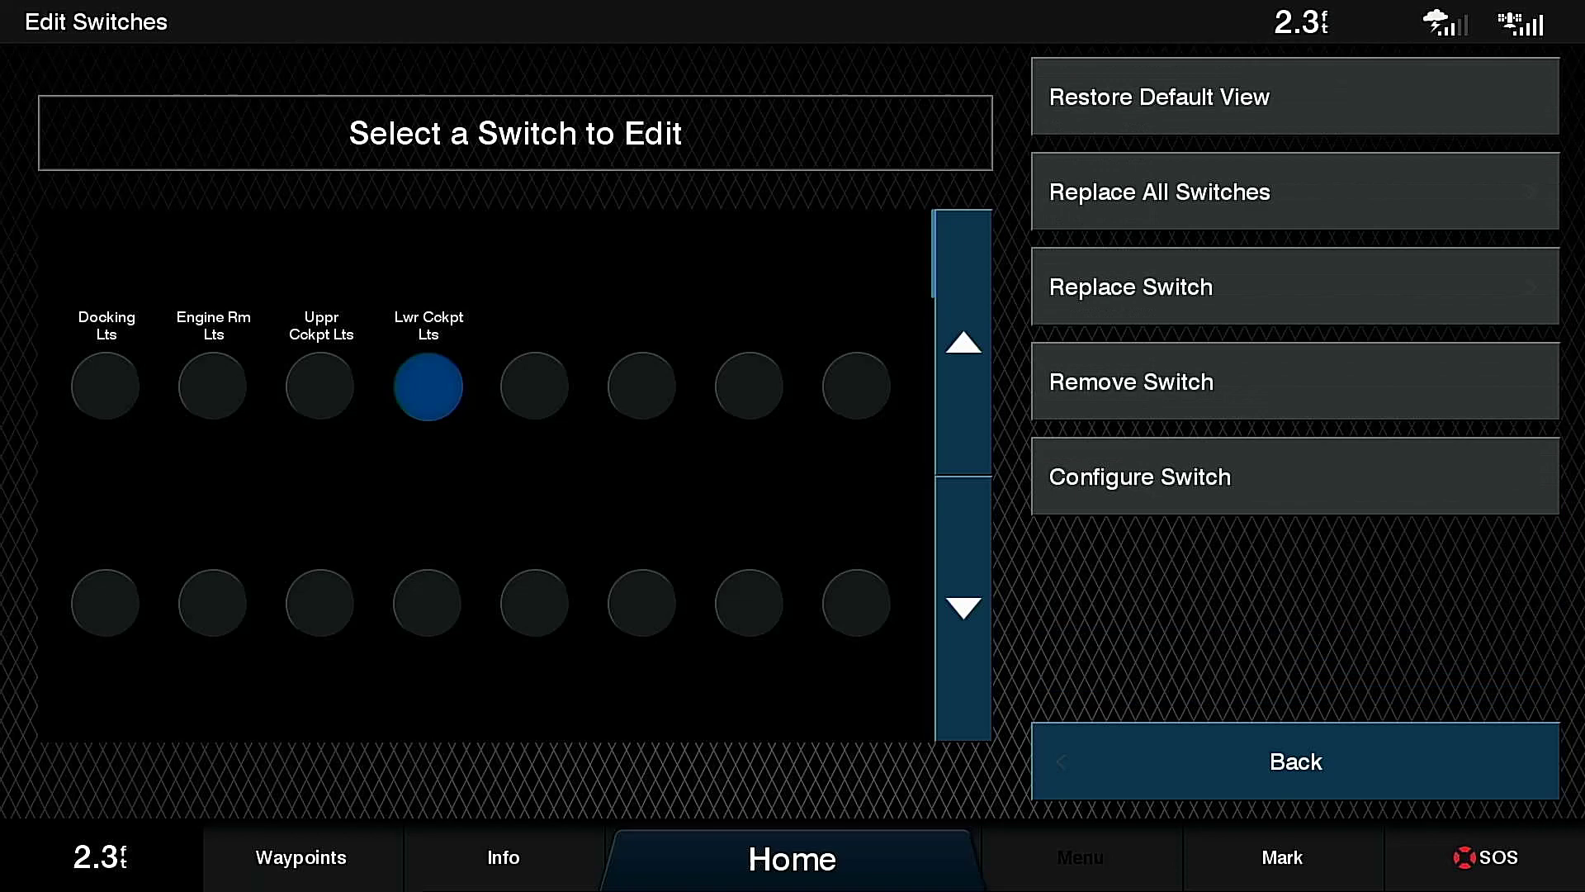
- Add the Lower Flybridge Lights switch from the Lights category to the fifth slot of the first row
click(535, 386)
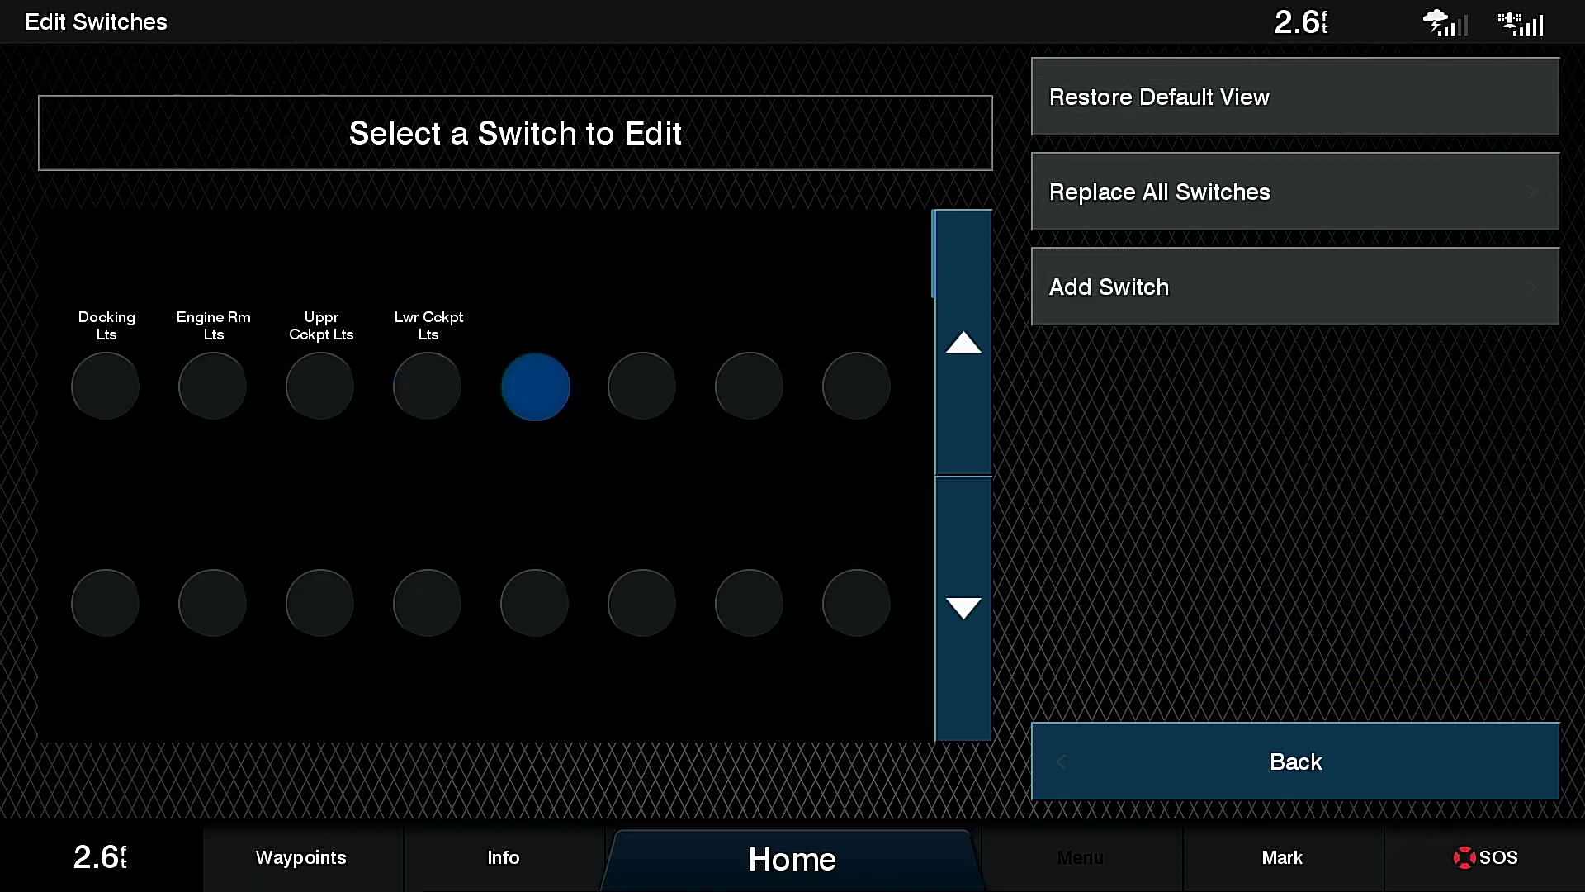
click(1295, 287)
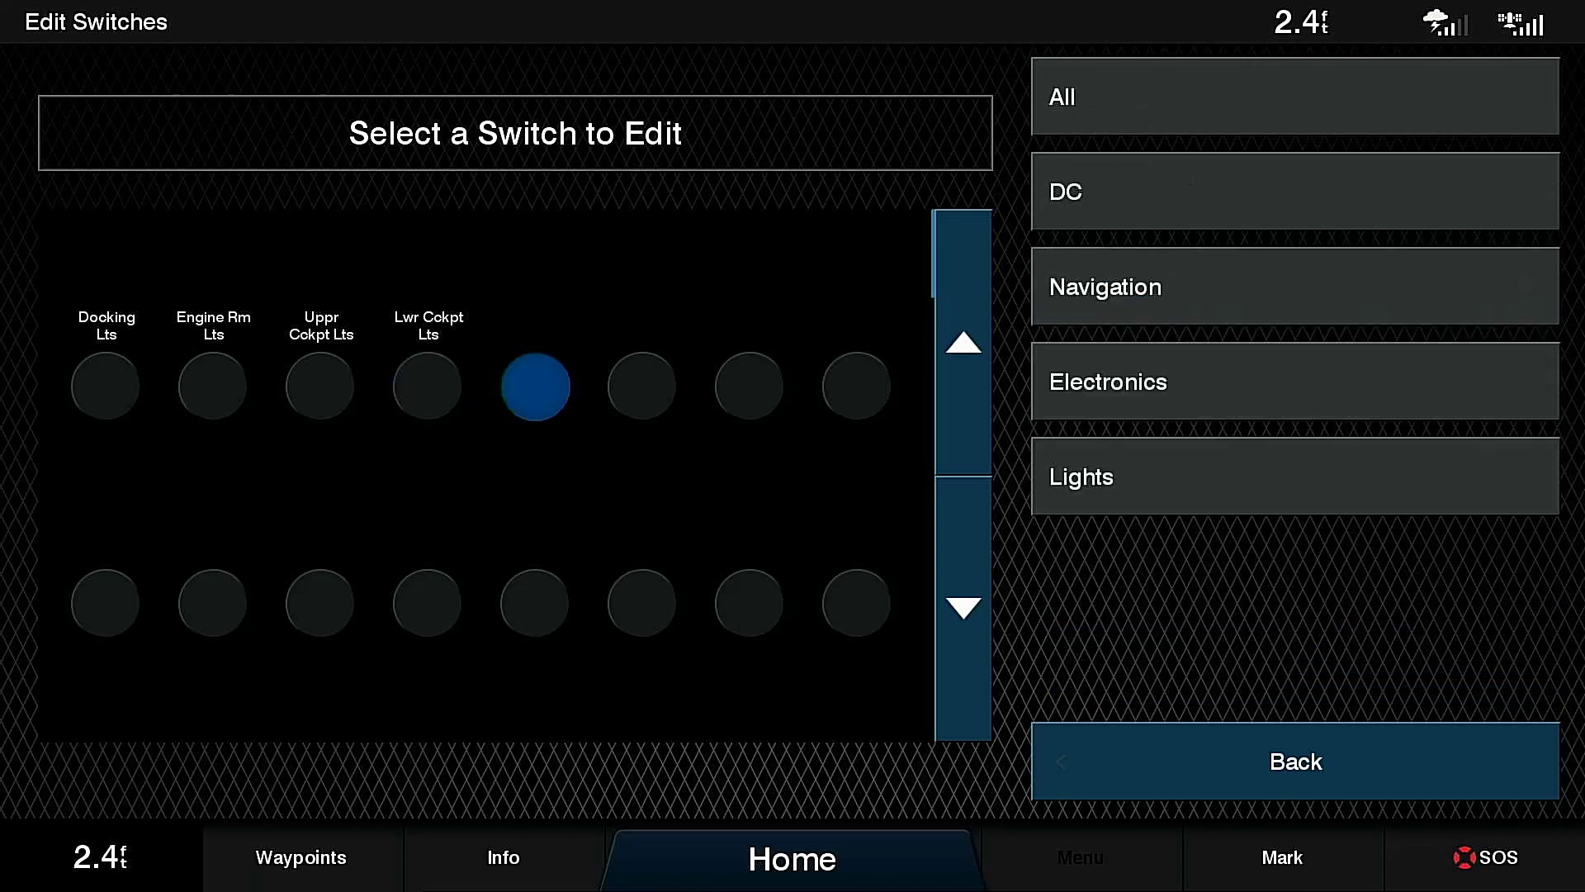
click(1295, 476)
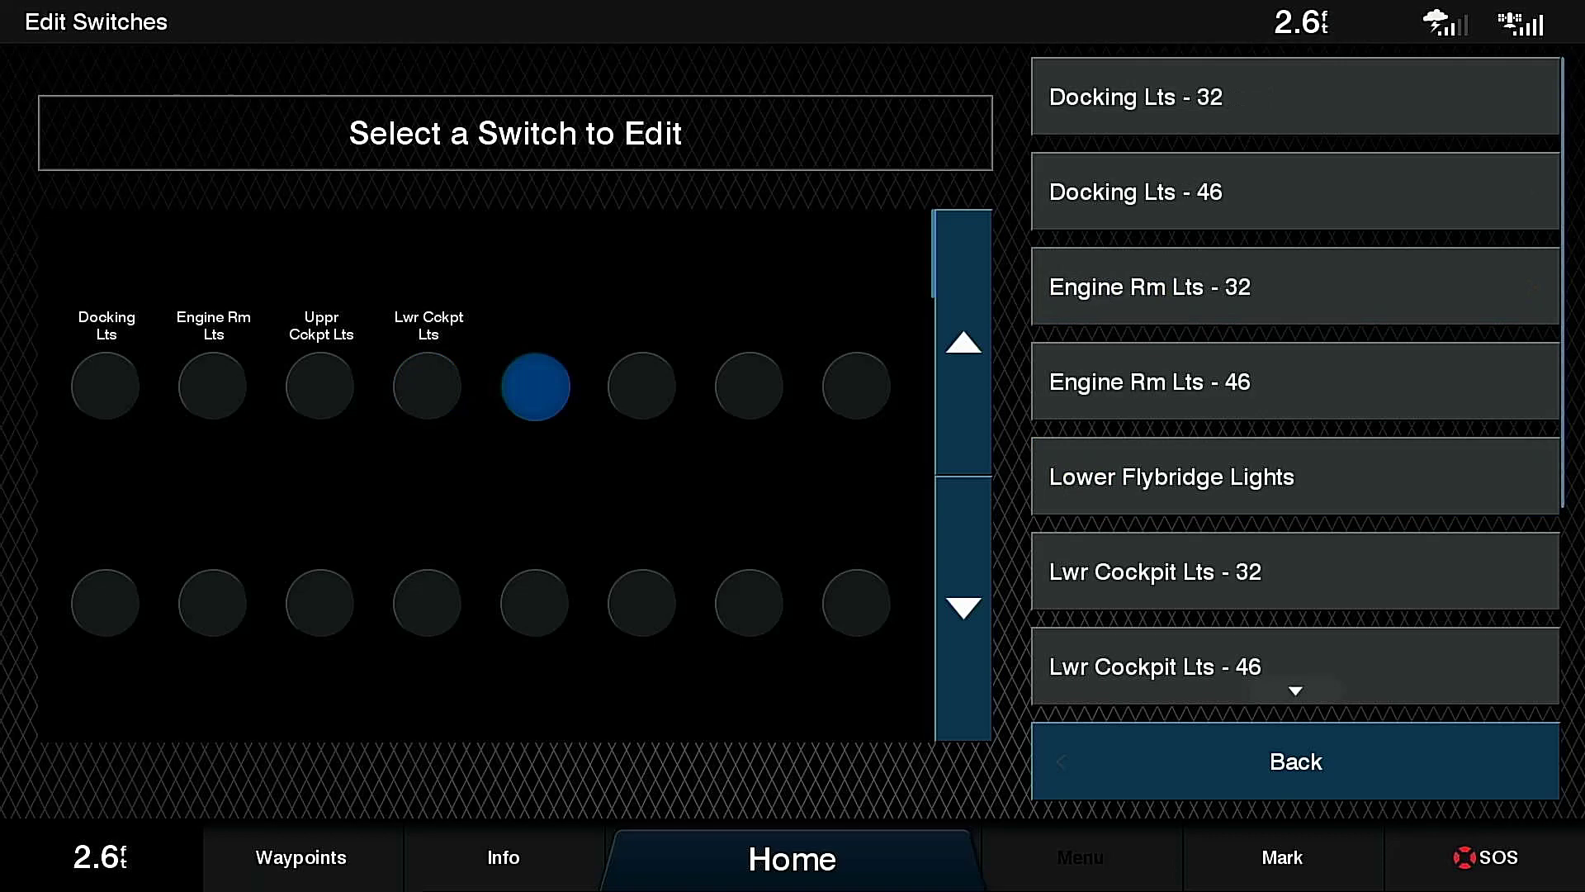
click(1295, 476)
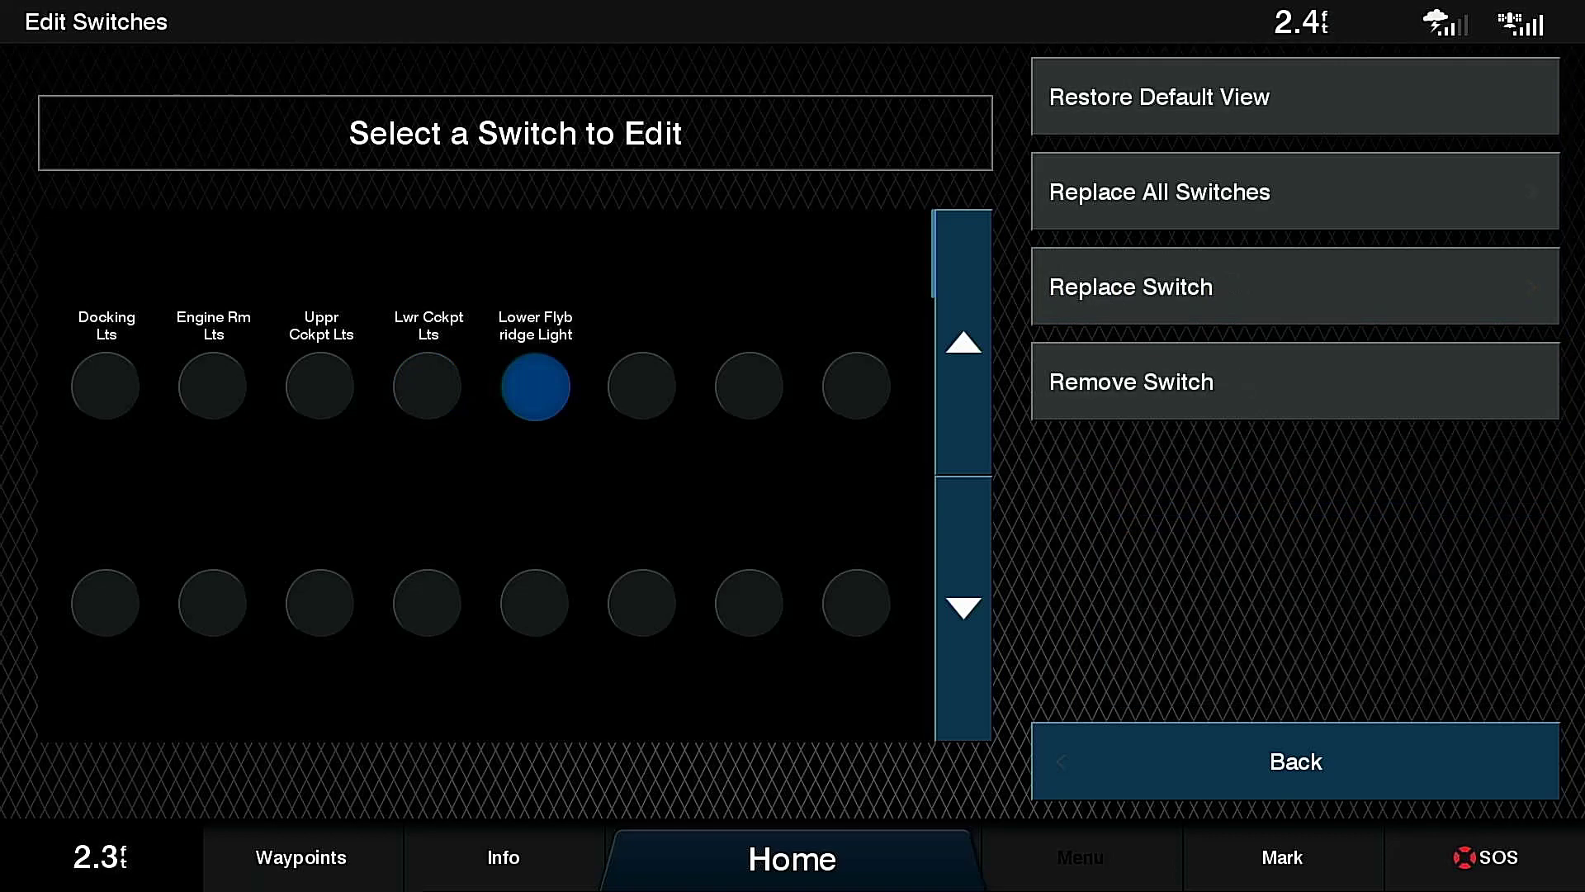
- Add the Upper Flybridge Lights switch from the Lights category, starting at the sixth slot of the first row
click(643, 387)
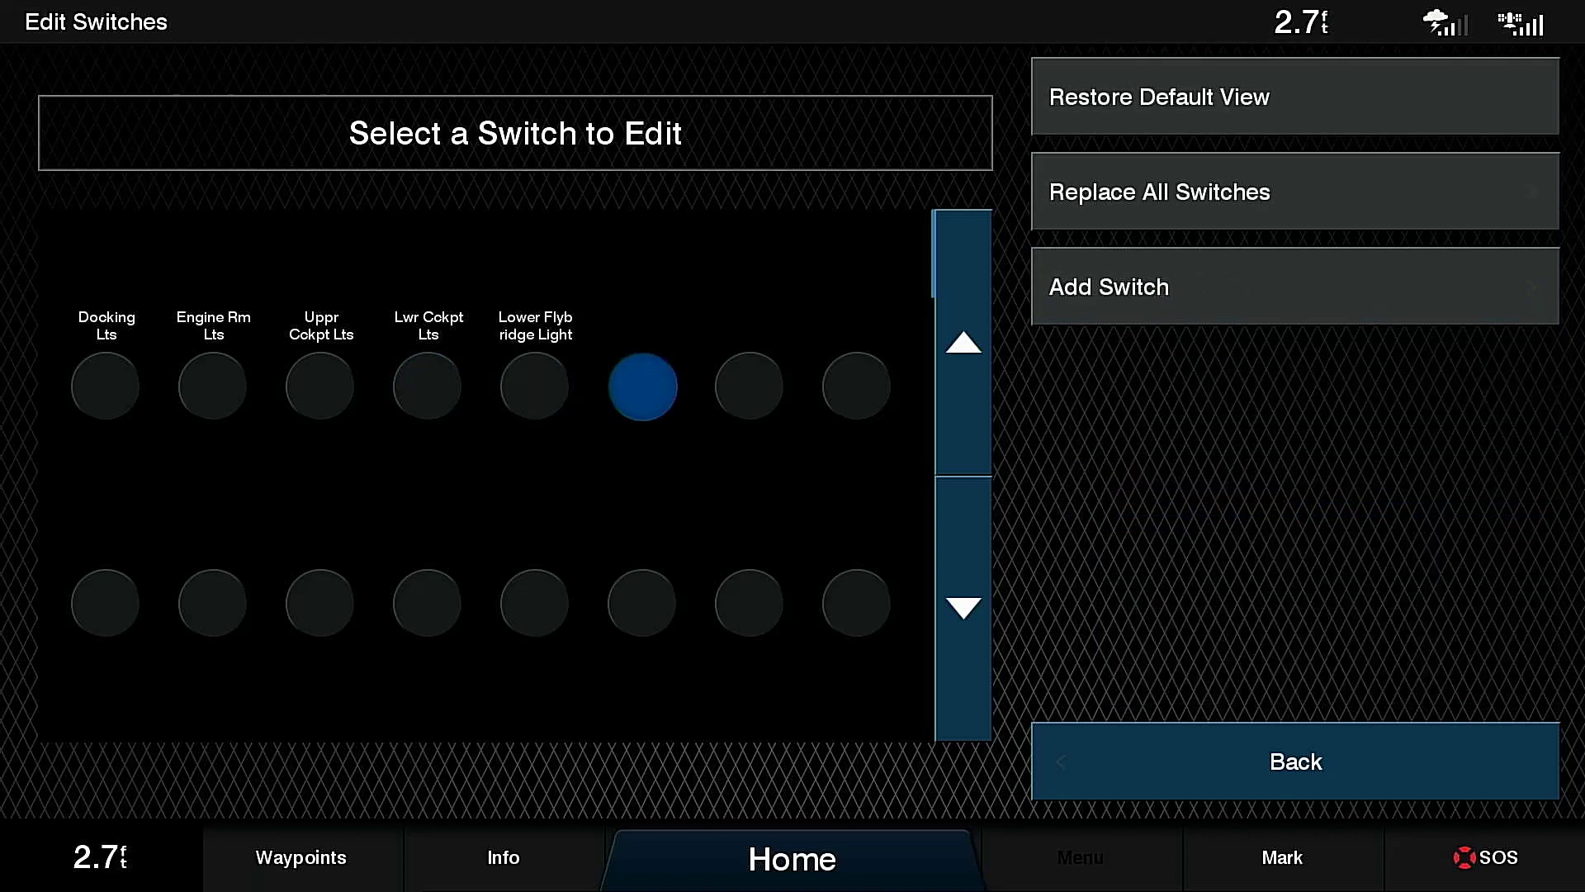
click(1295, 286)
click(1294, 476)
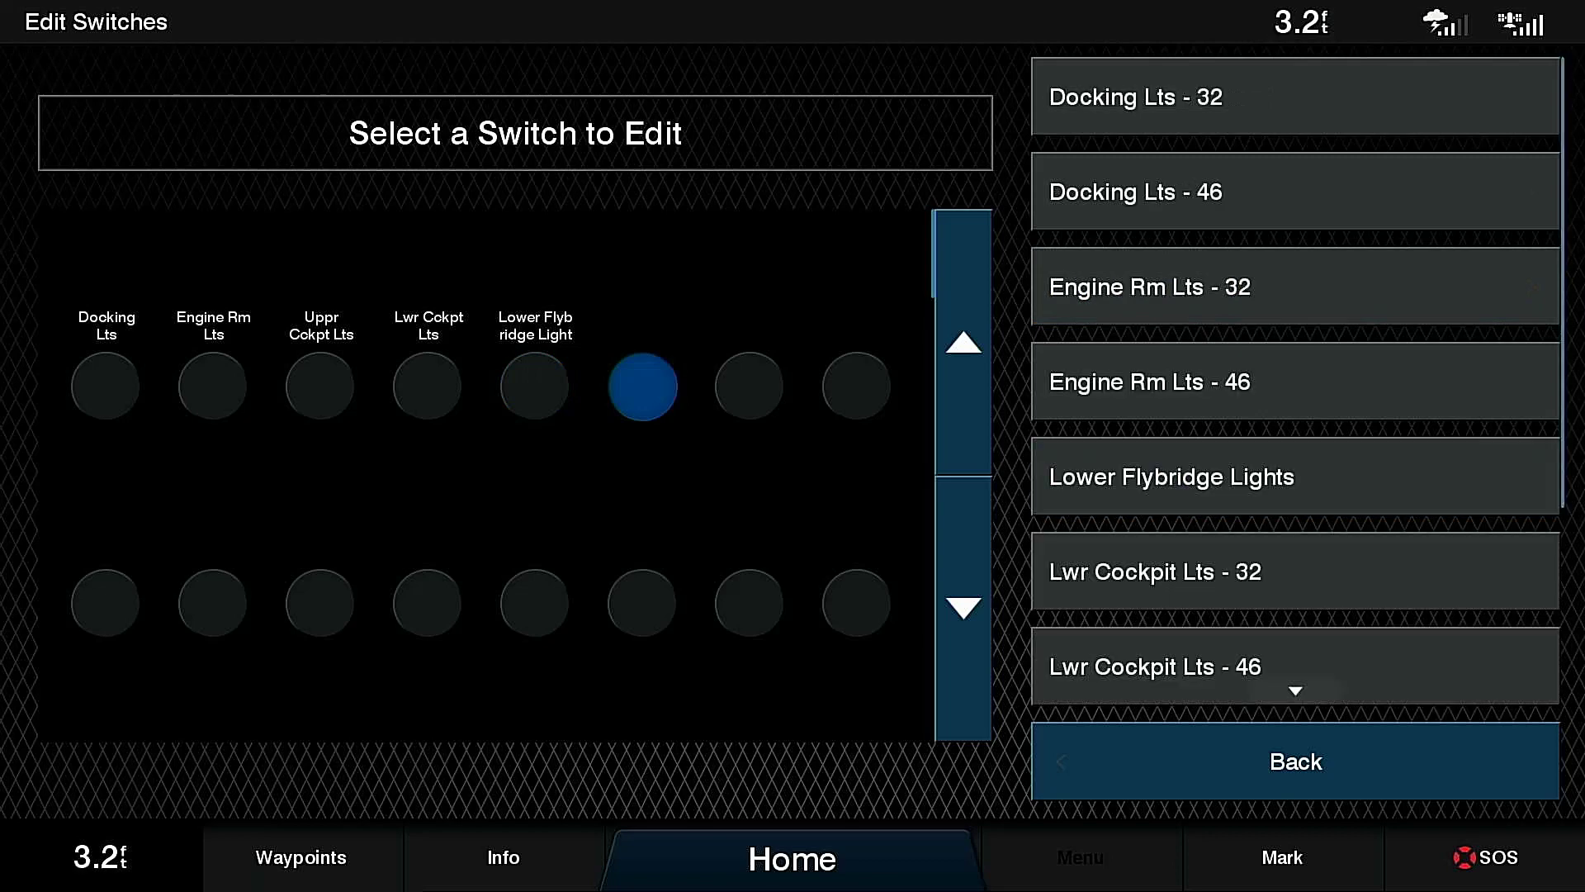
scroll(1294, 382, down, 3)
click(1295, 477)
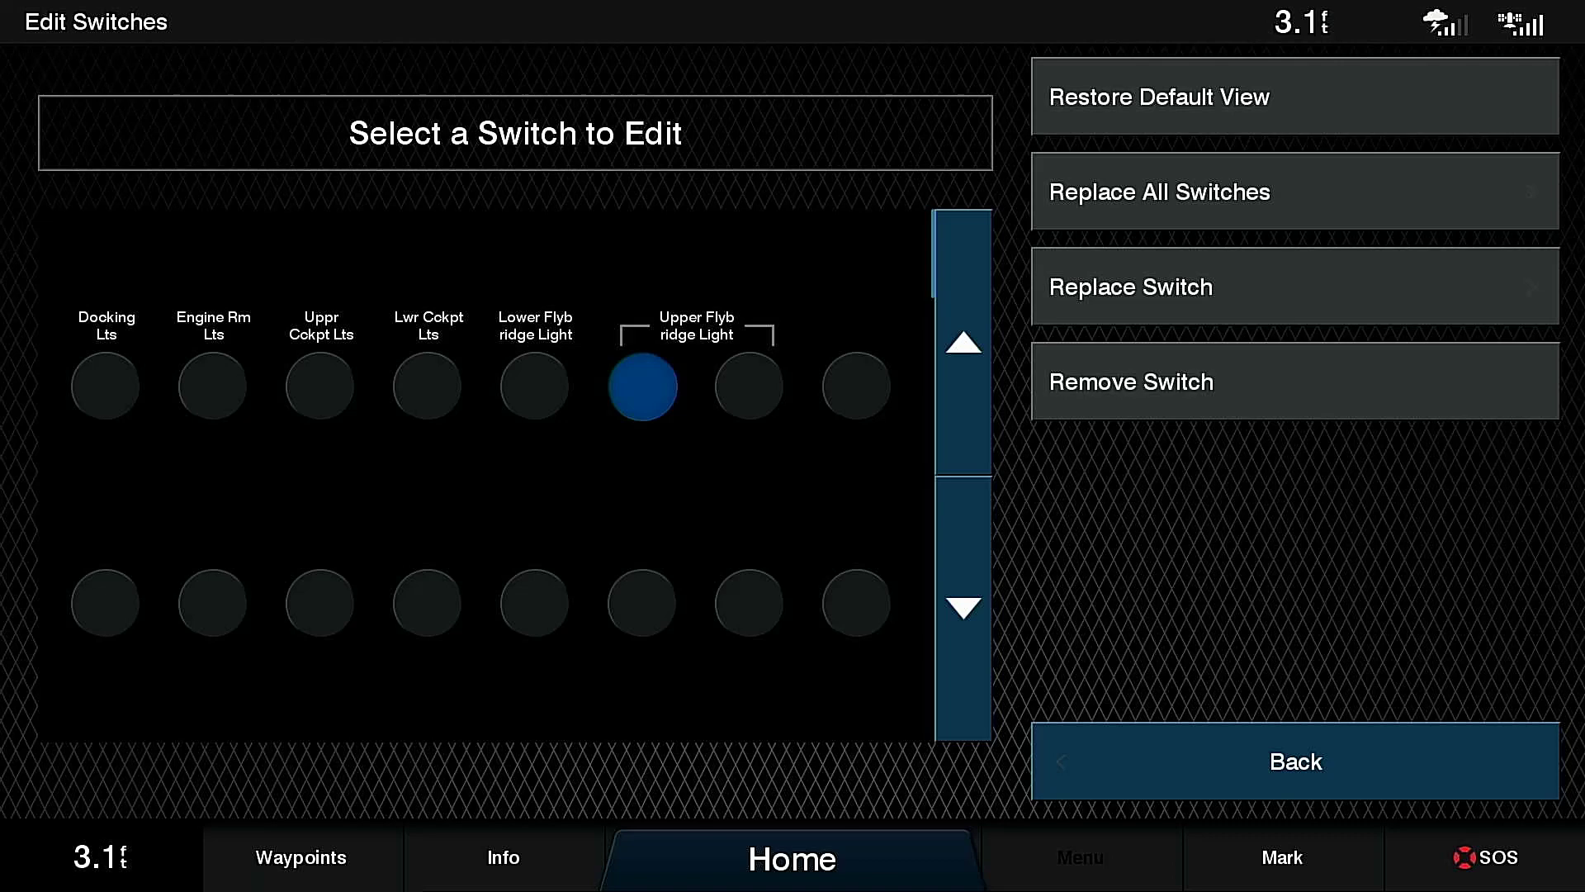
- Add the Radar switch to the first slot of the layout's second row
click(106, 603)
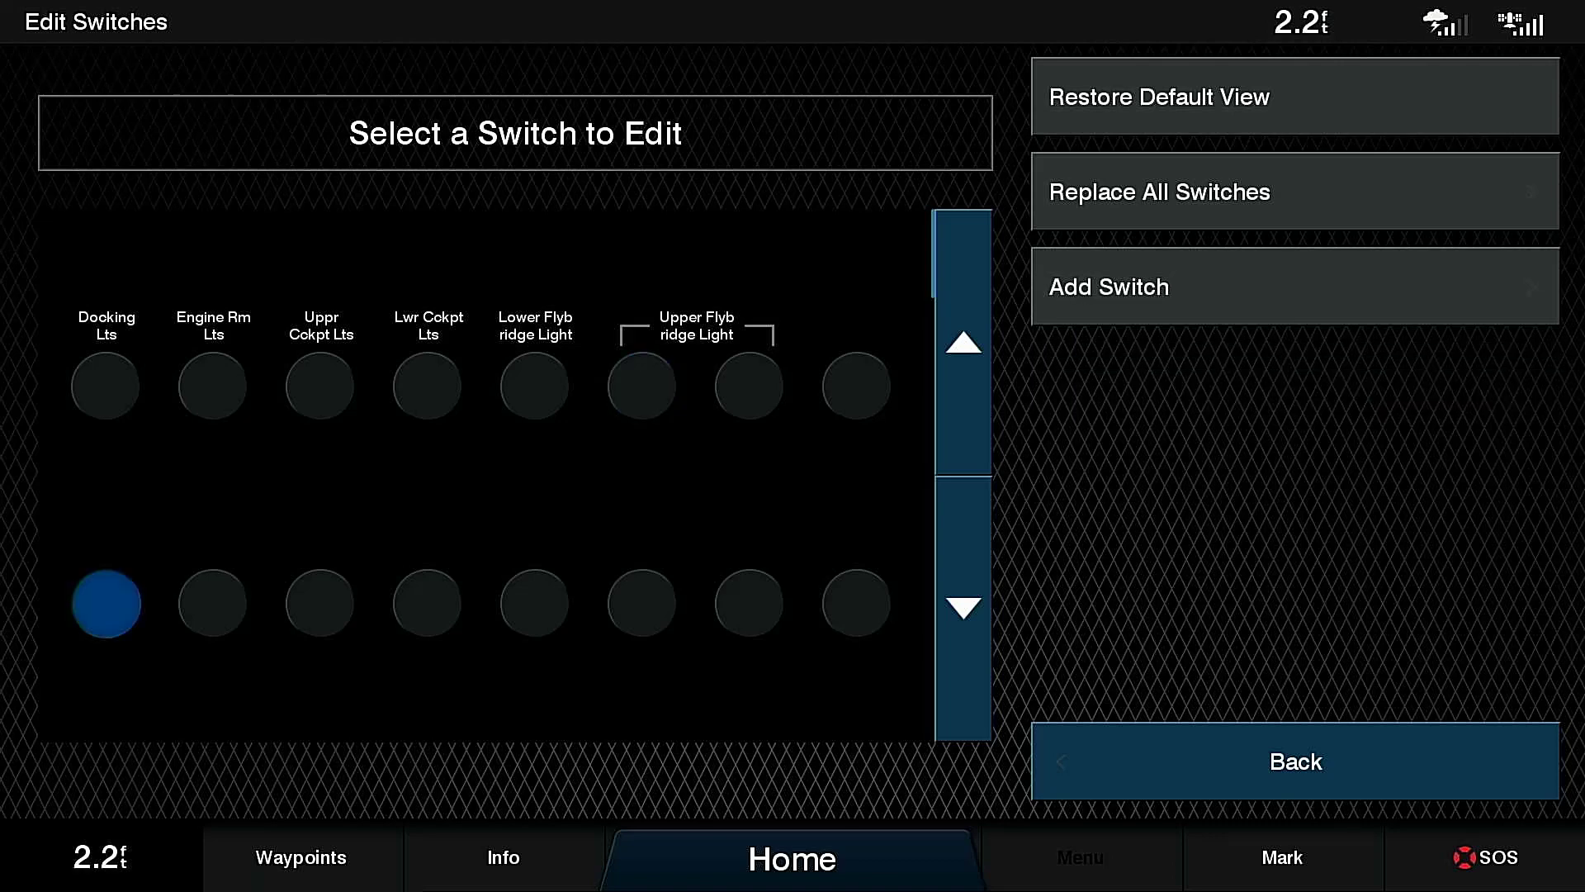
click(1295, 286)
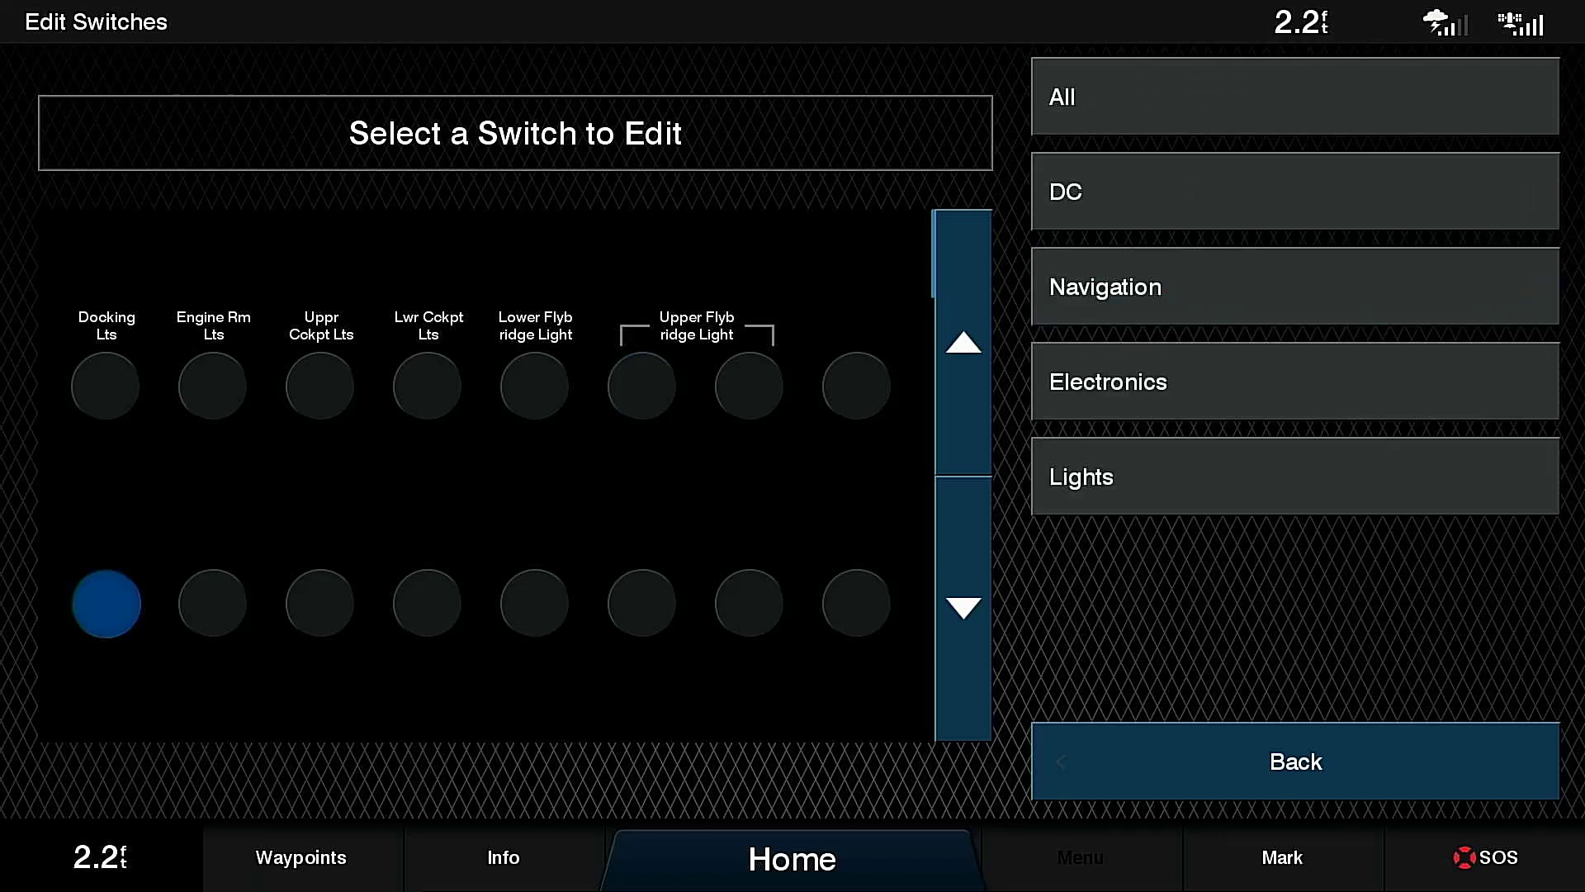
click(1294, 96)
scroll(1295, 382, down, 5)
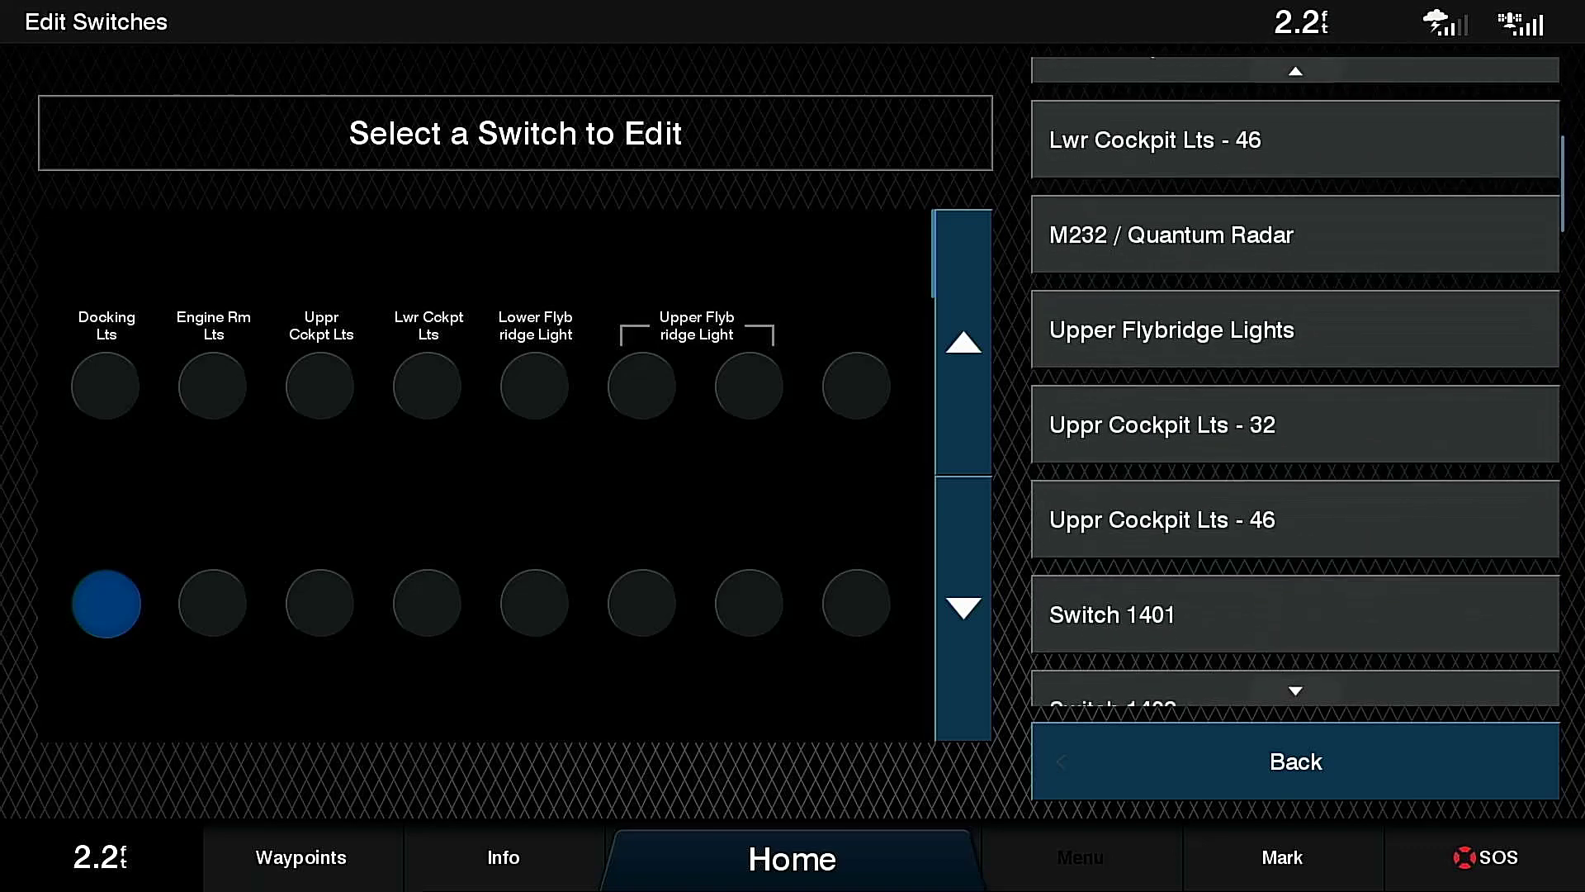
scroll(1295, 380, down, 10)
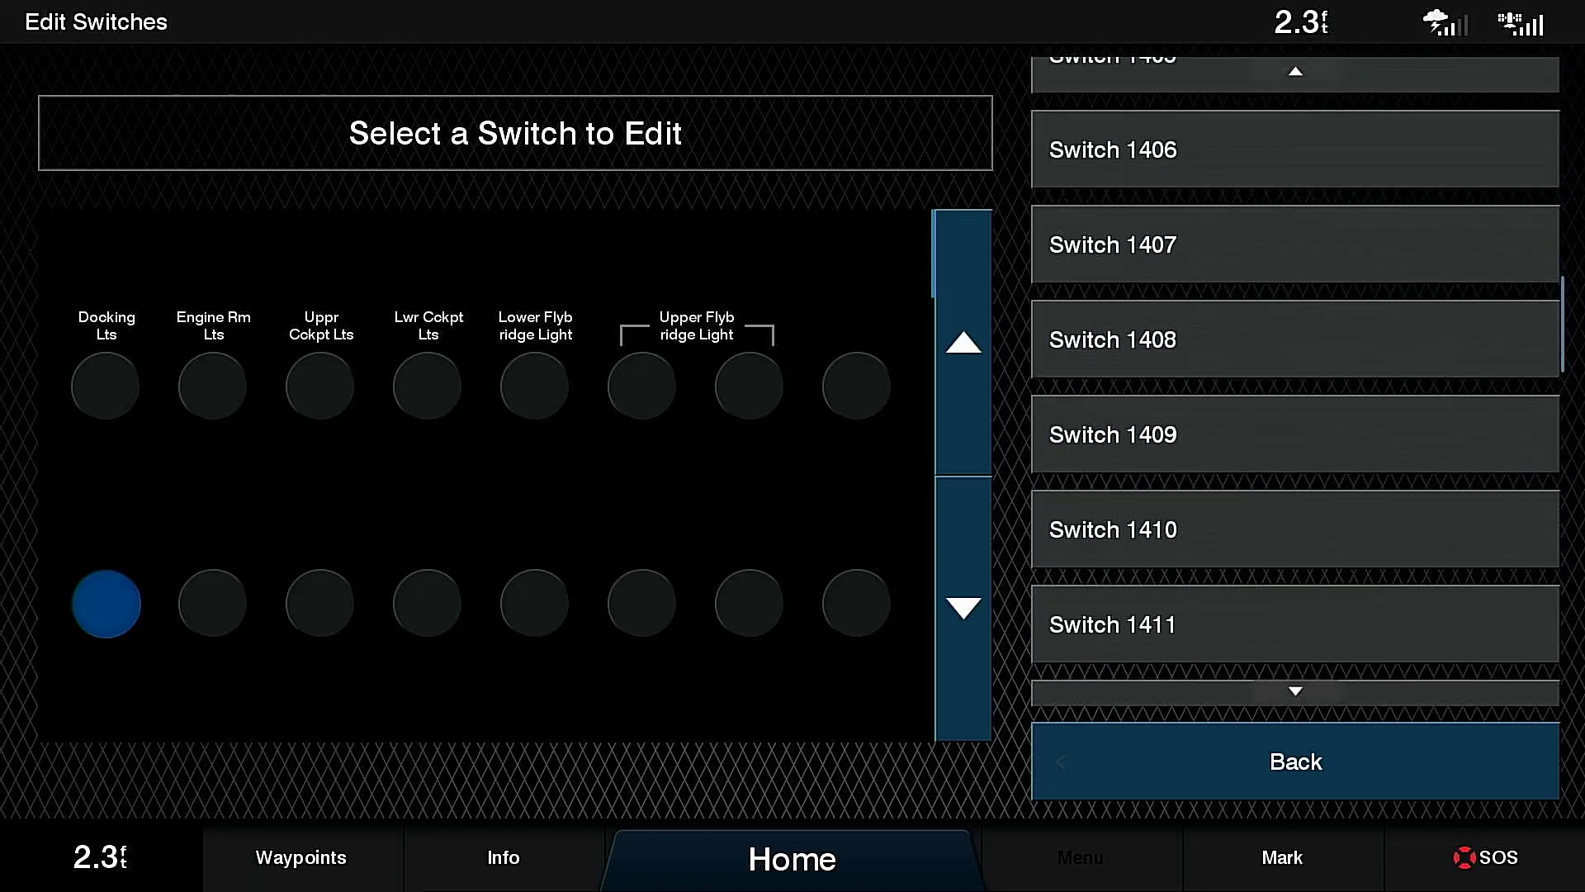
scroll(1295, 380, down, 4)
click(1296, 365)
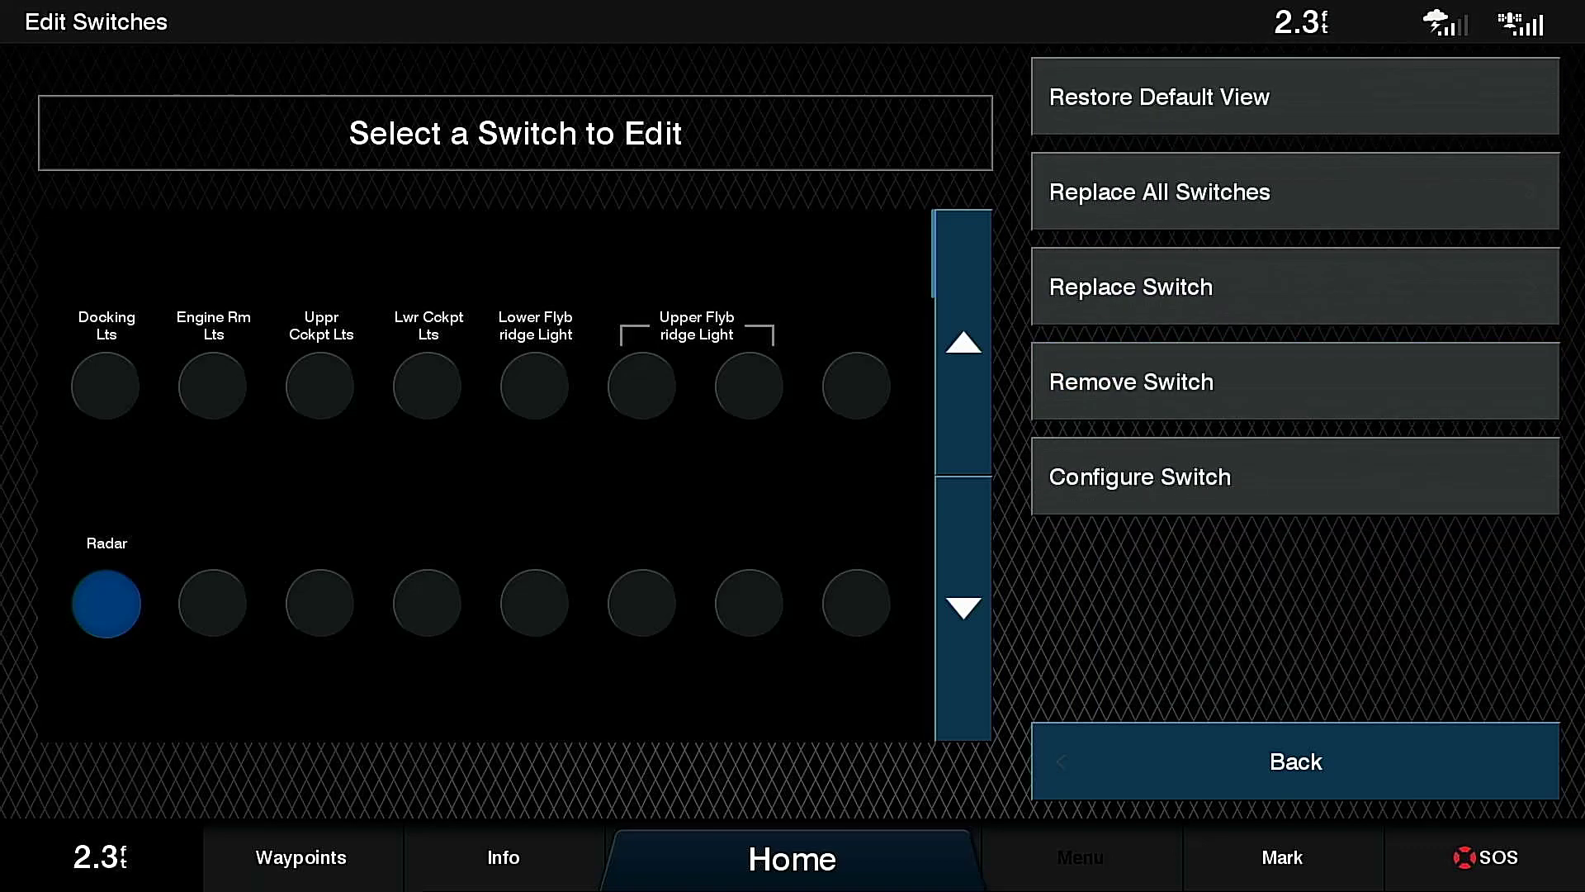
- Add the M232 / Quantum Radar switch from the Electronics category beside Radar in the second row and leave switch editing
click(213, 603)
click(1294, 287)
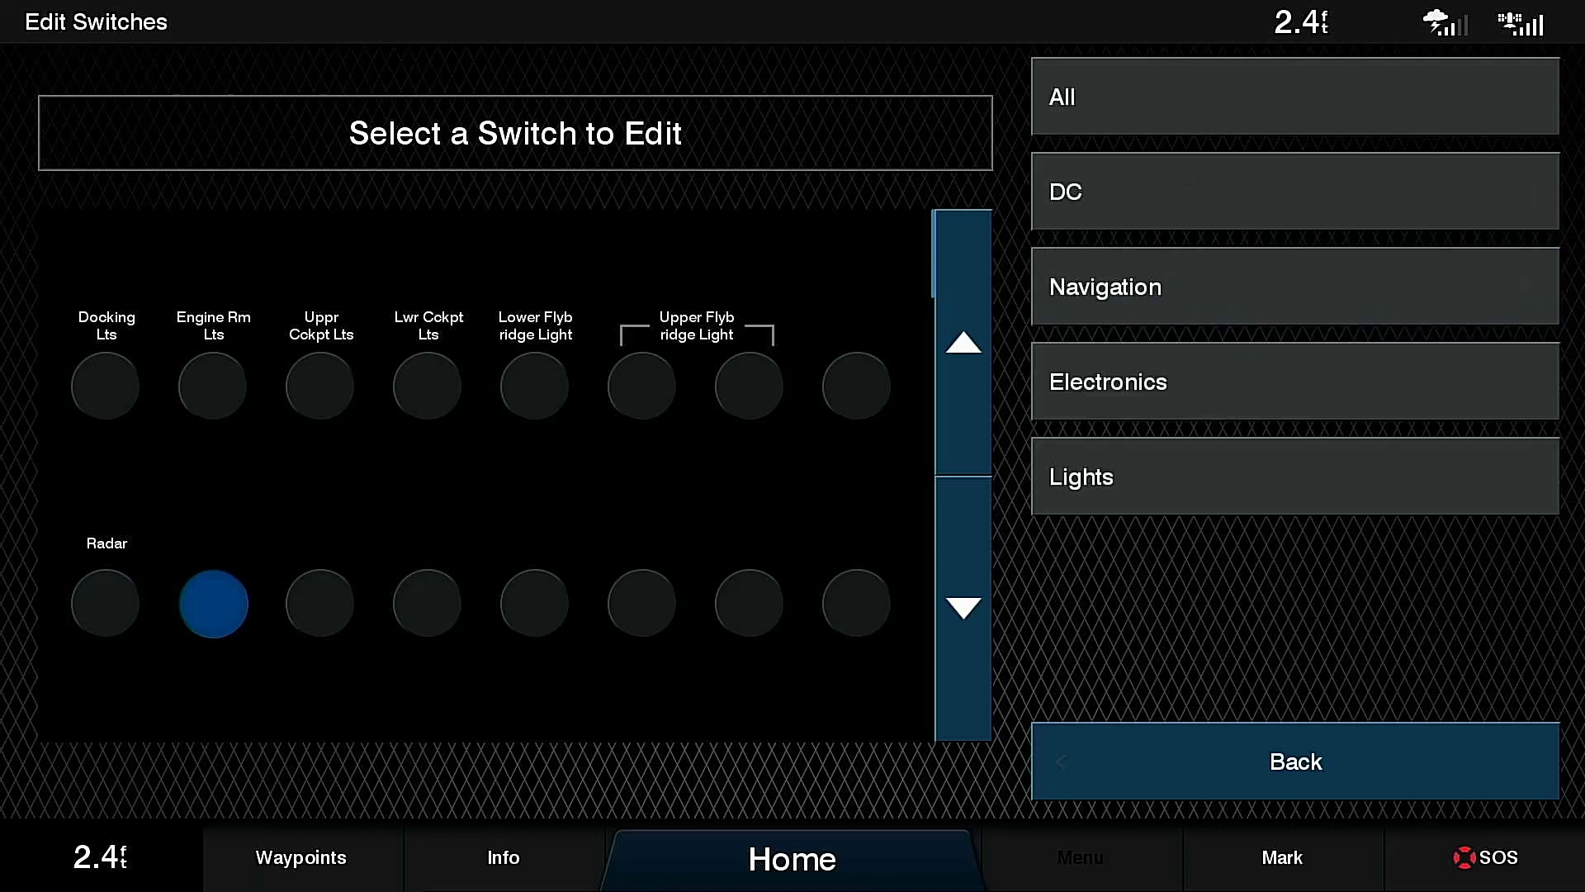
click(1296, 381)
click(1296, 97)
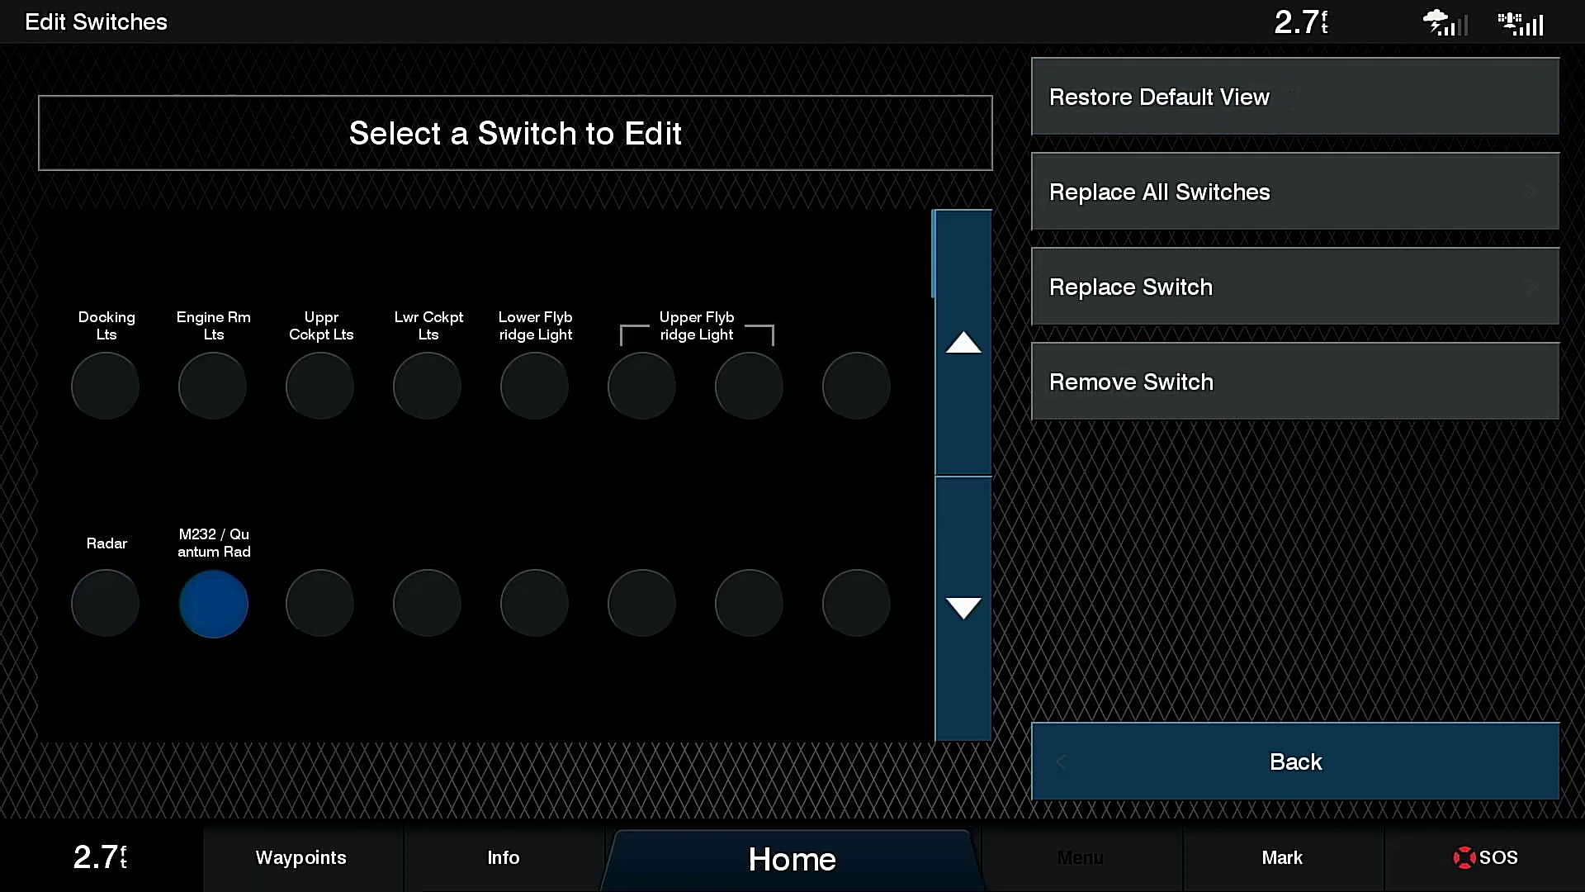
click(1296, 761)
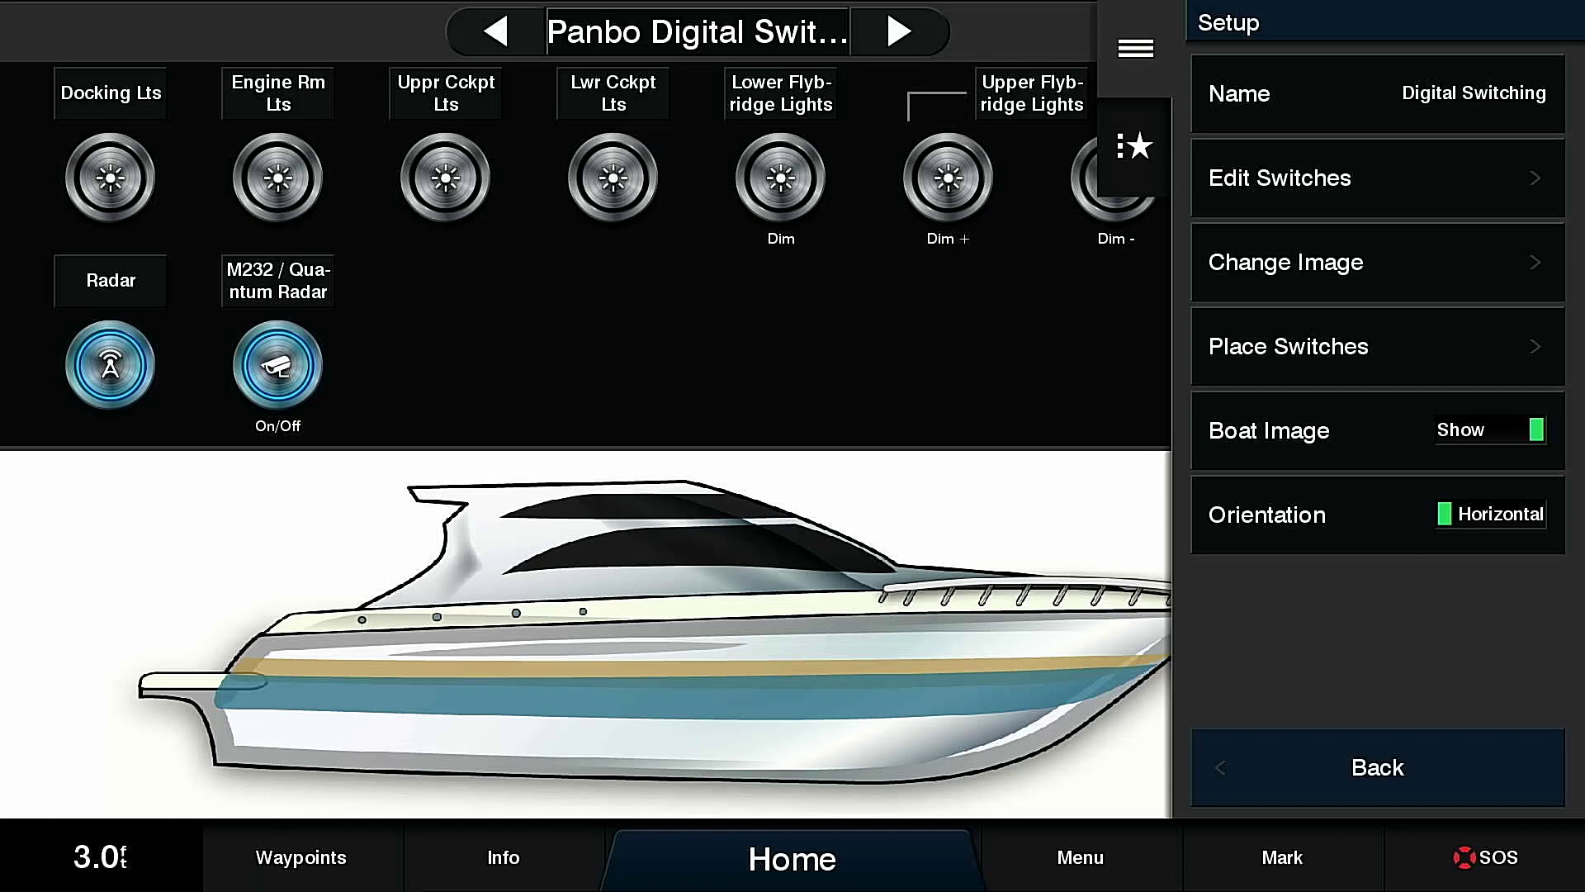
- Place the Docking Lts switch on the boat image at the aft tip of the cabin roof
click(1288, 346)
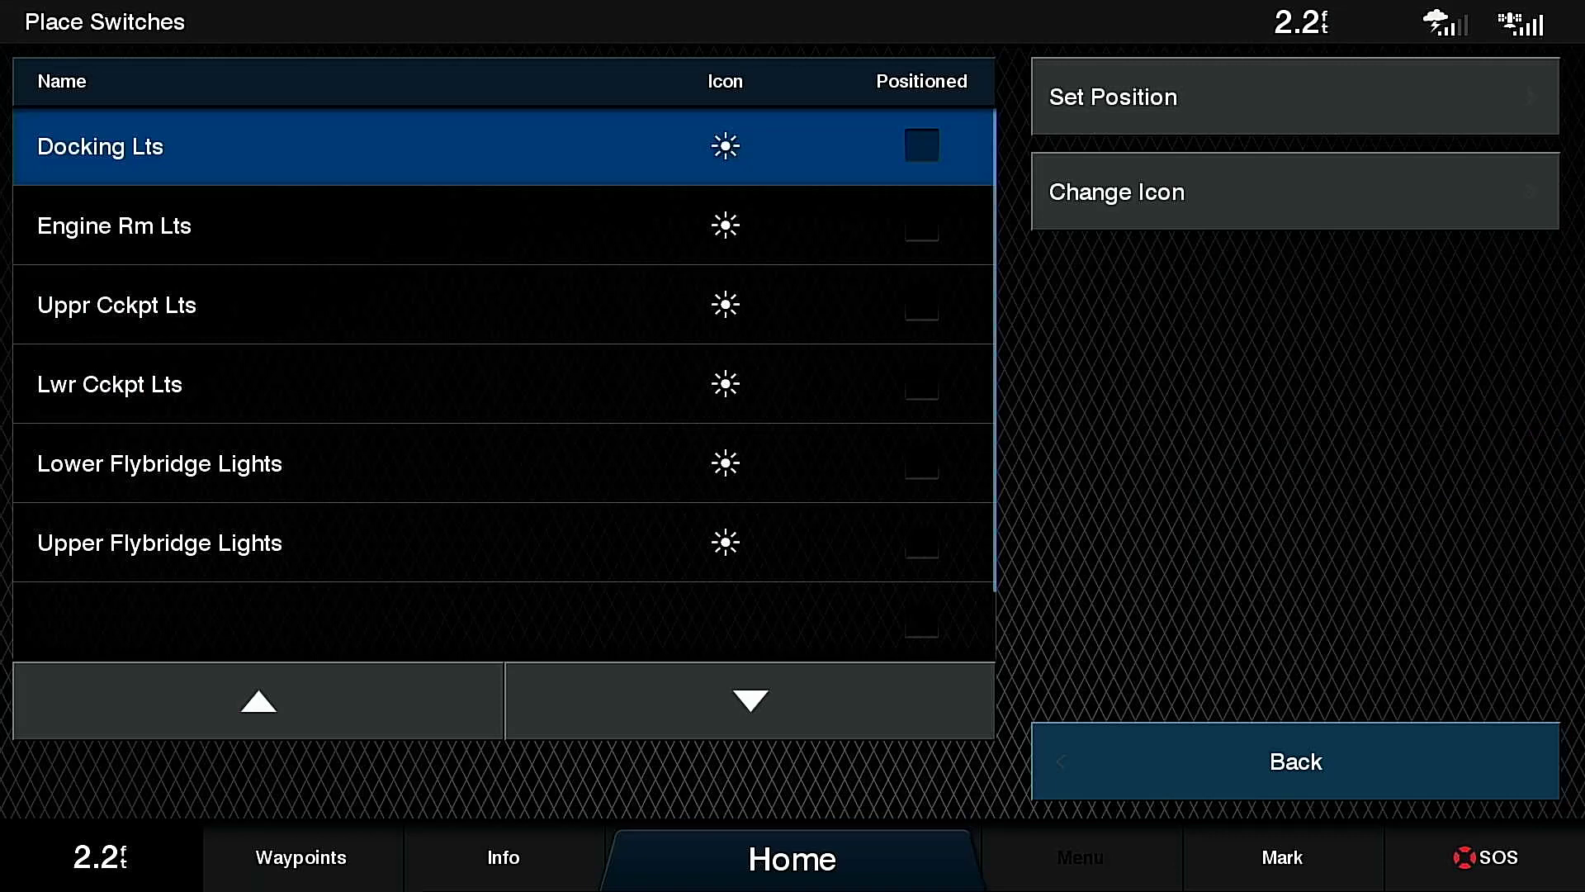
click(1295, 97)
click(593, 297)
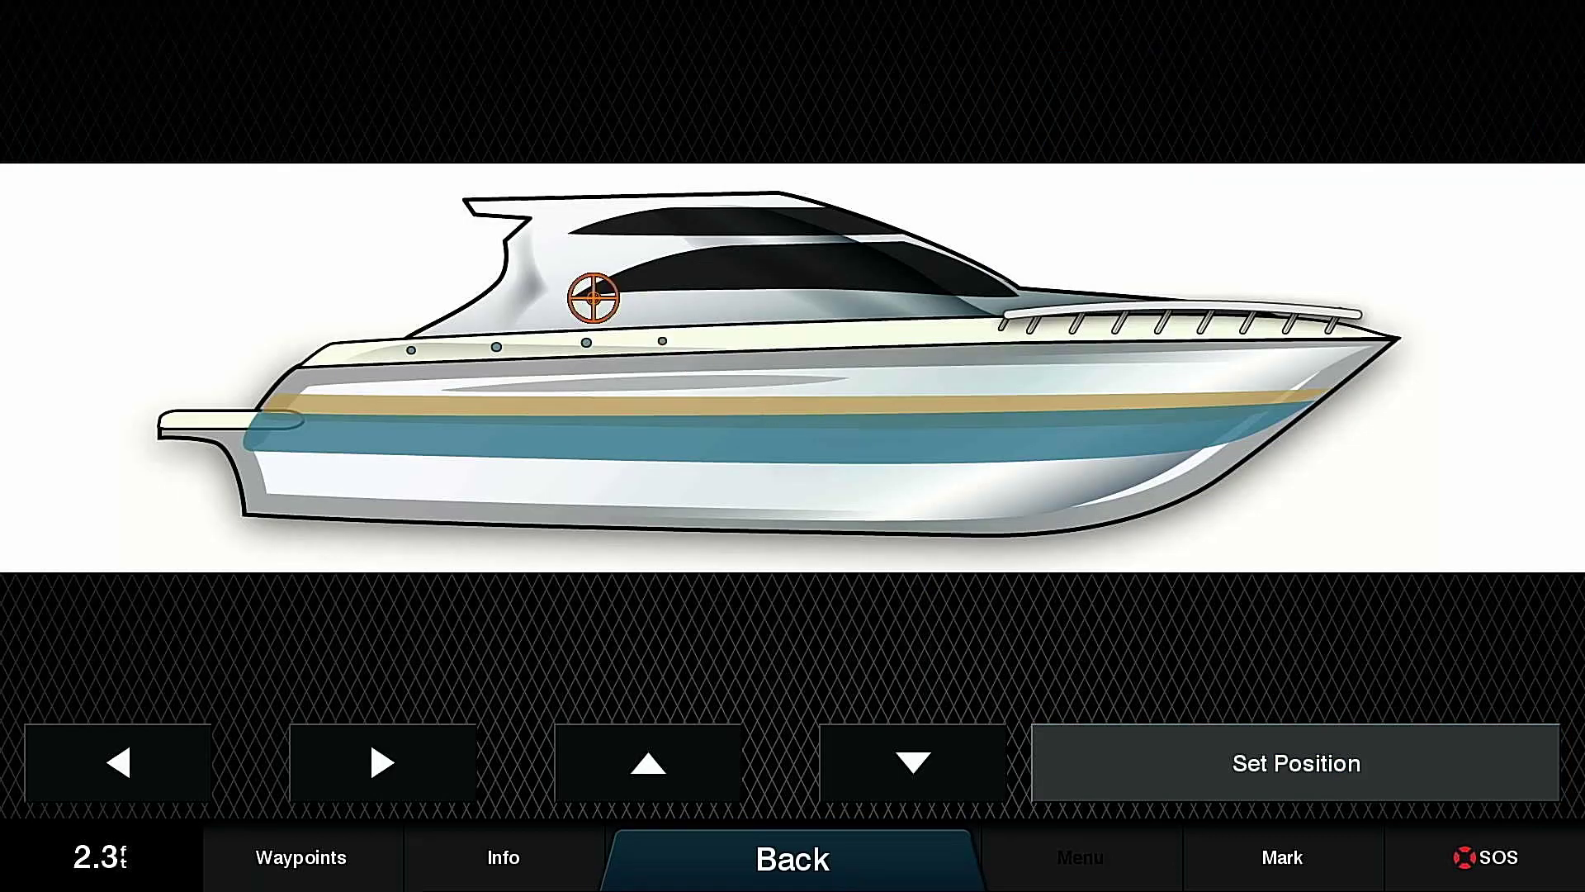
mouse_move(593, 298)
mouse_down()
mouse_move(467, 231)
mouse_move(467, 209)
mouse_up()
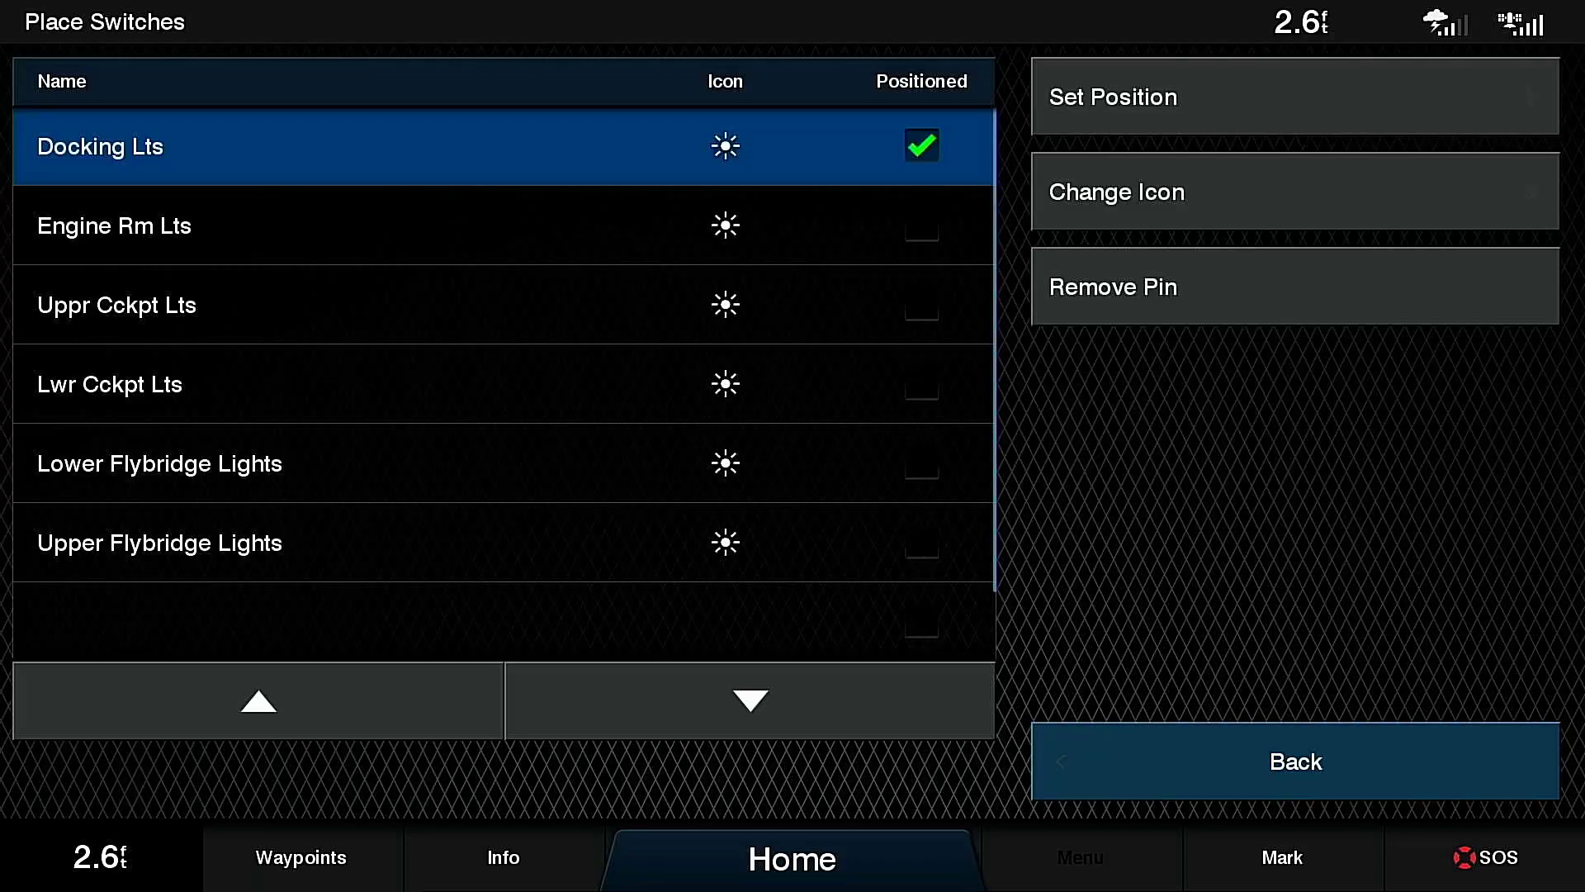
- Position the Engine Rm Lts switch on the boat's hull, just below the deck line and slightly aft of amidships
click(502, 225)
click(1295, 97)
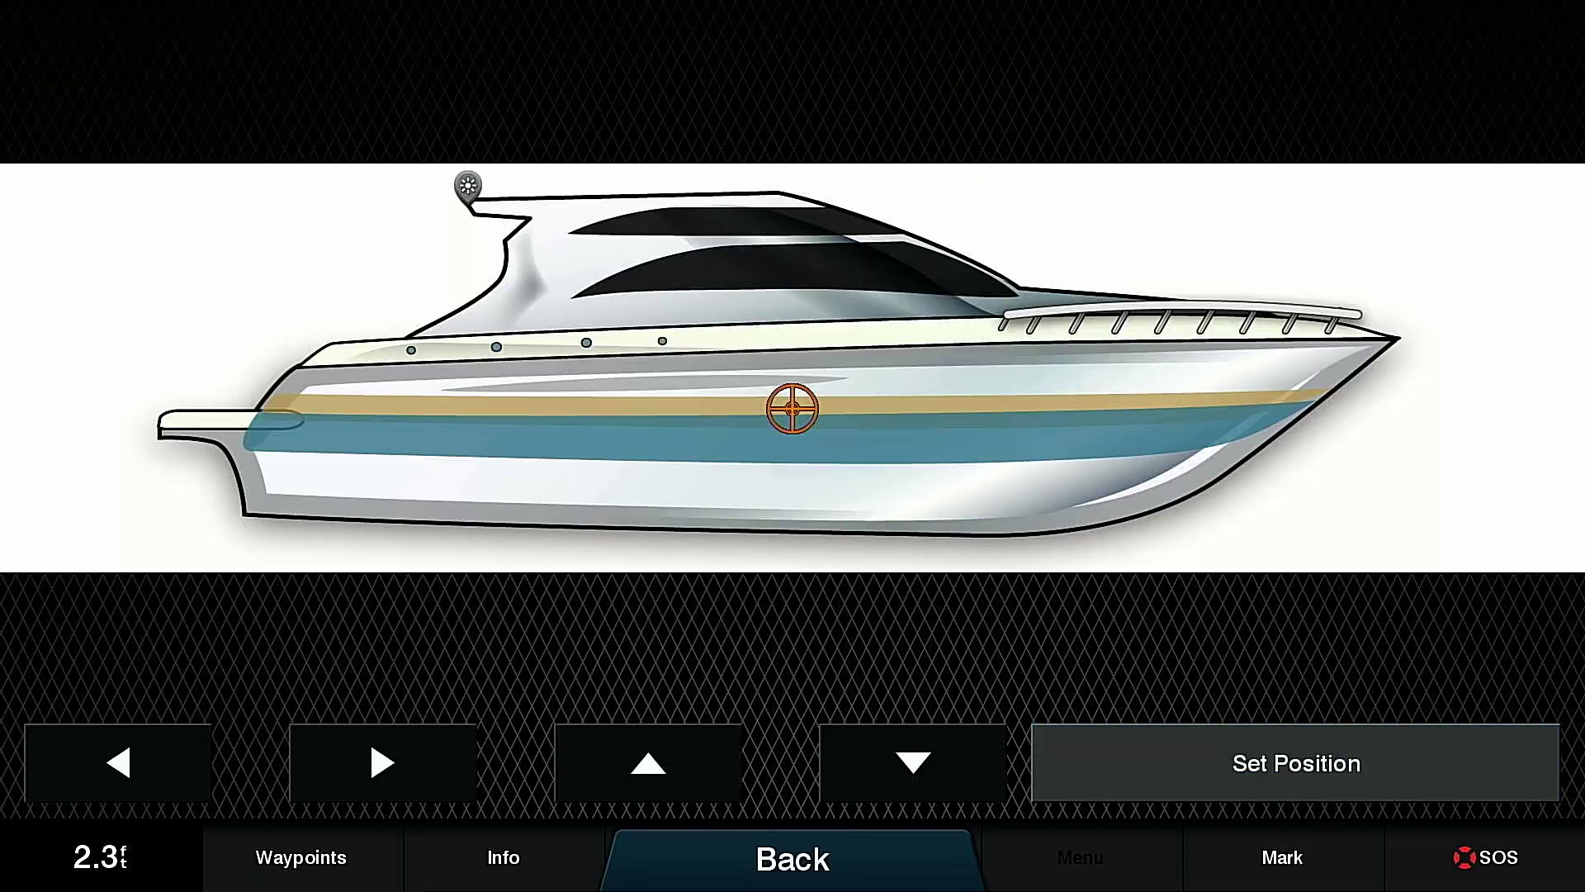
drag(792, 408, 653, 390)
click(1295, 763)
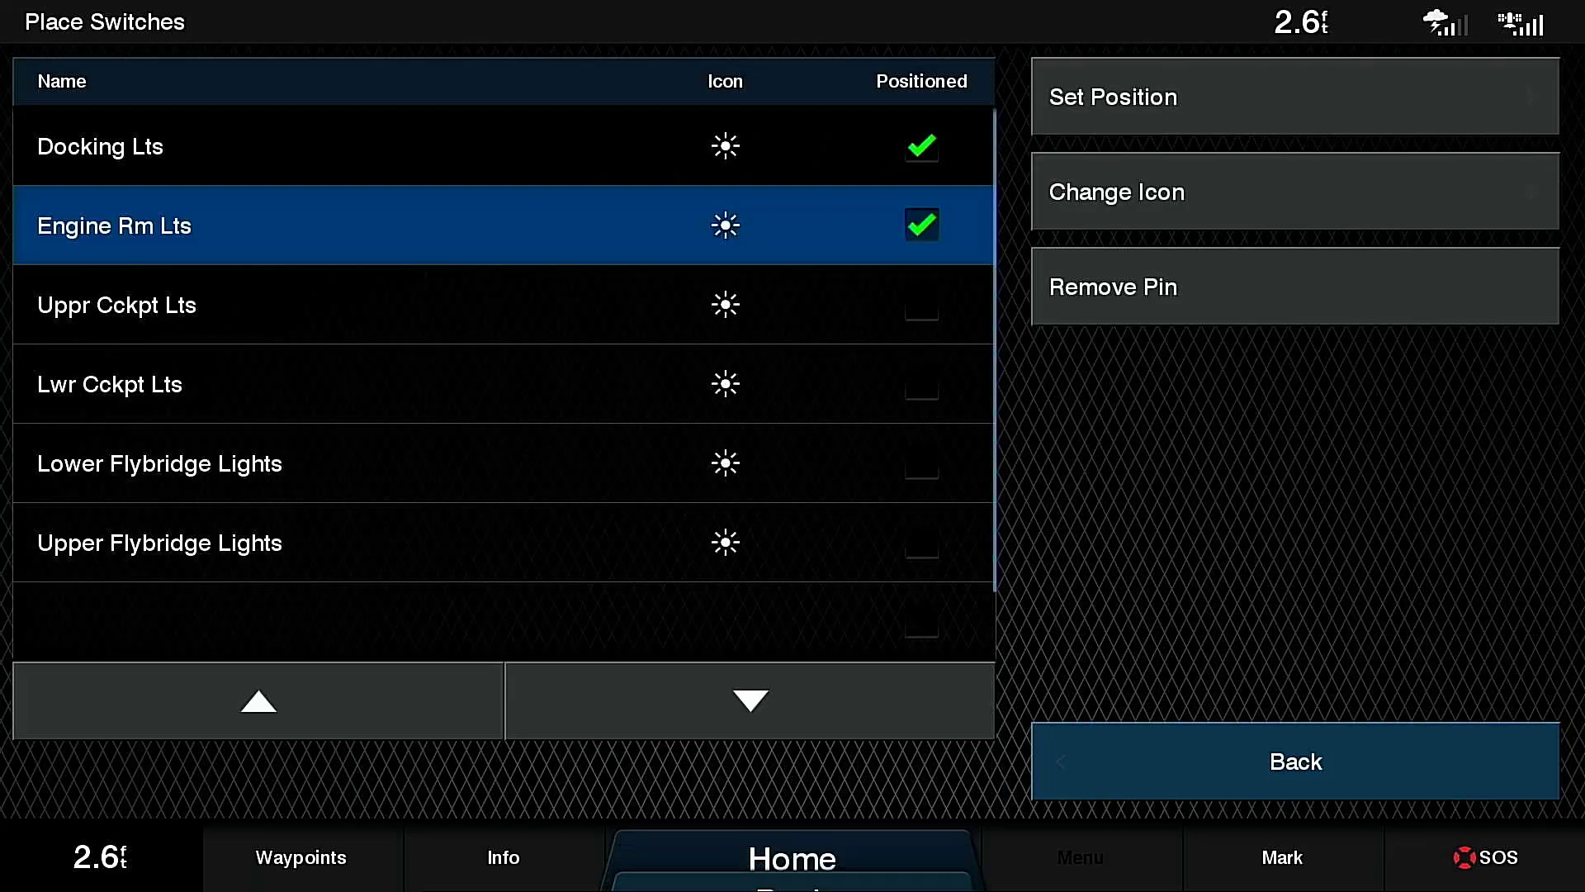
- Position the Uppr Cckpt Lts switch at the upper rear edge of the cabin, just under the roof overhang
click(503, 305)
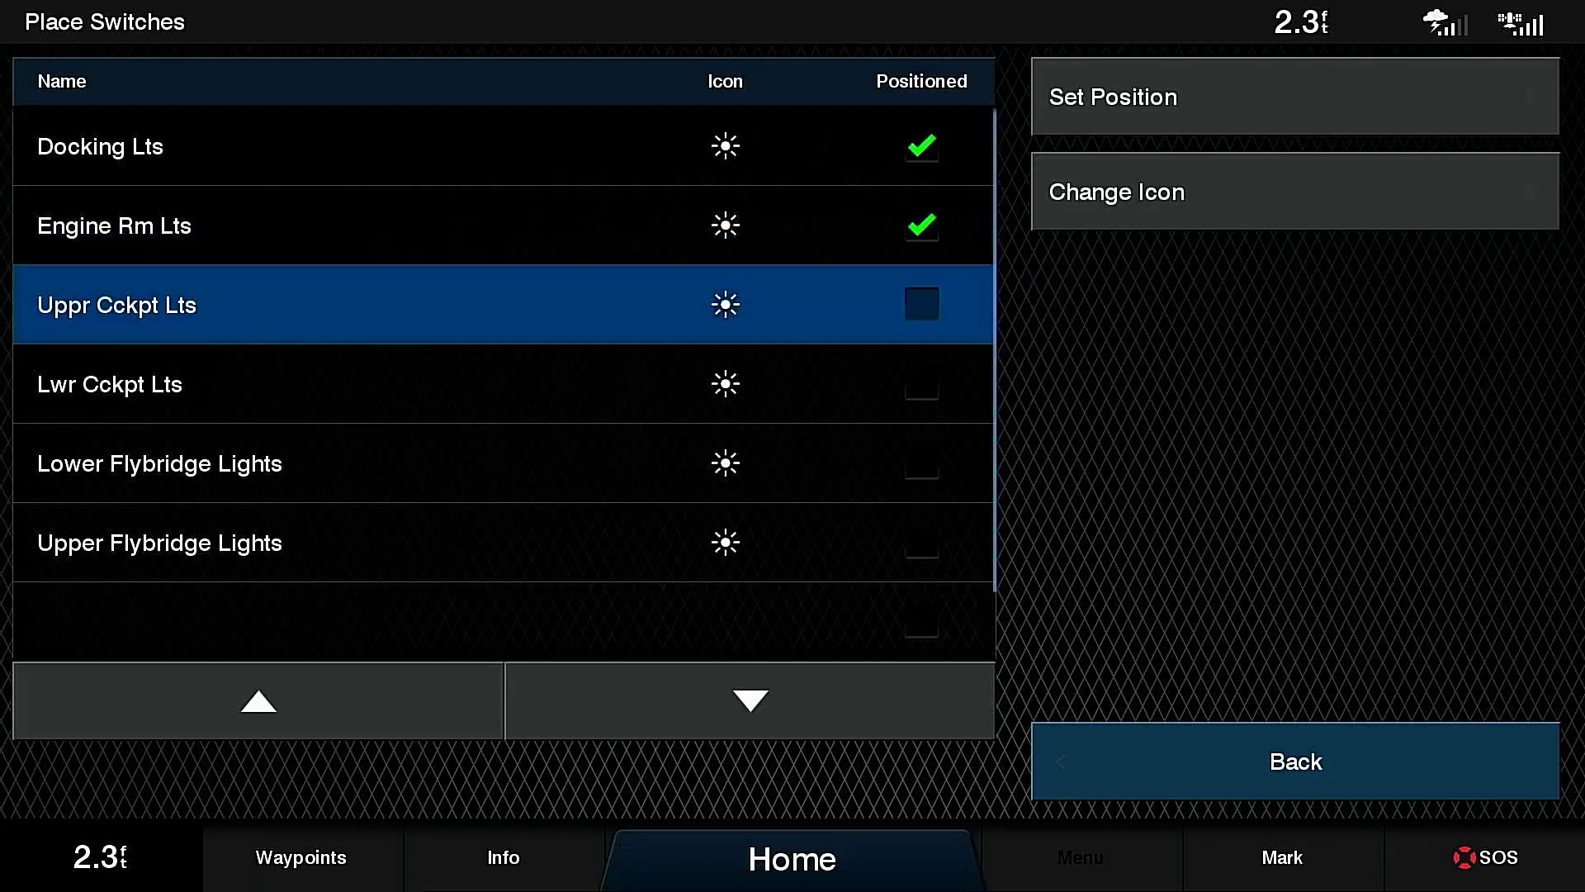
click(1113, 96)
mouse_move(793, 408)
mouse_down()
mouse_move(474, 280)
mouse_move(525, 237)
mouse_up()
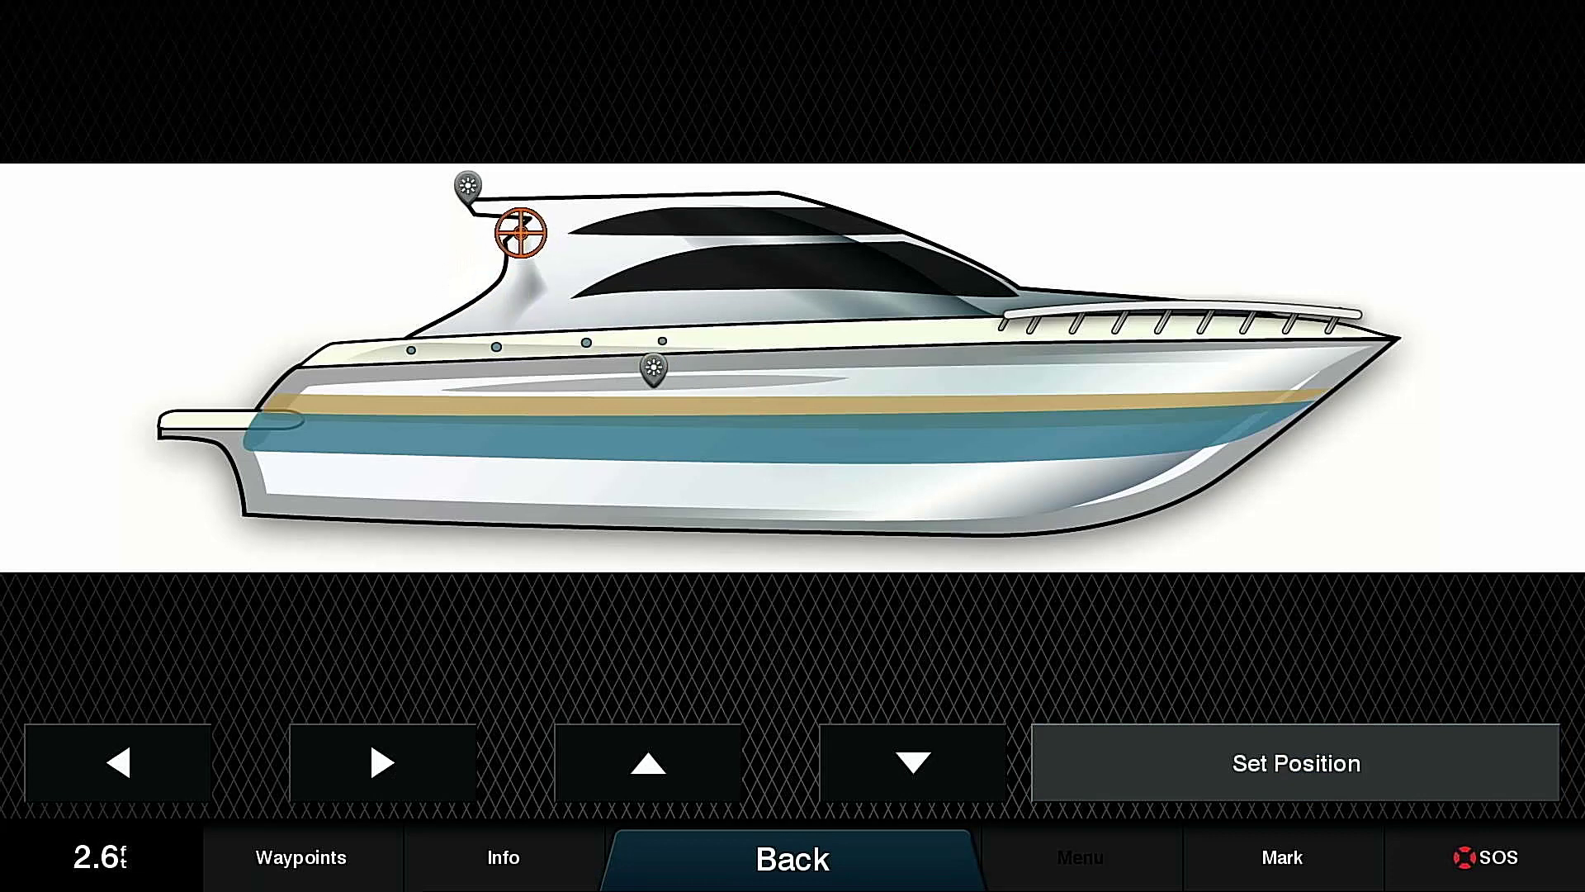
click(1295, 762)
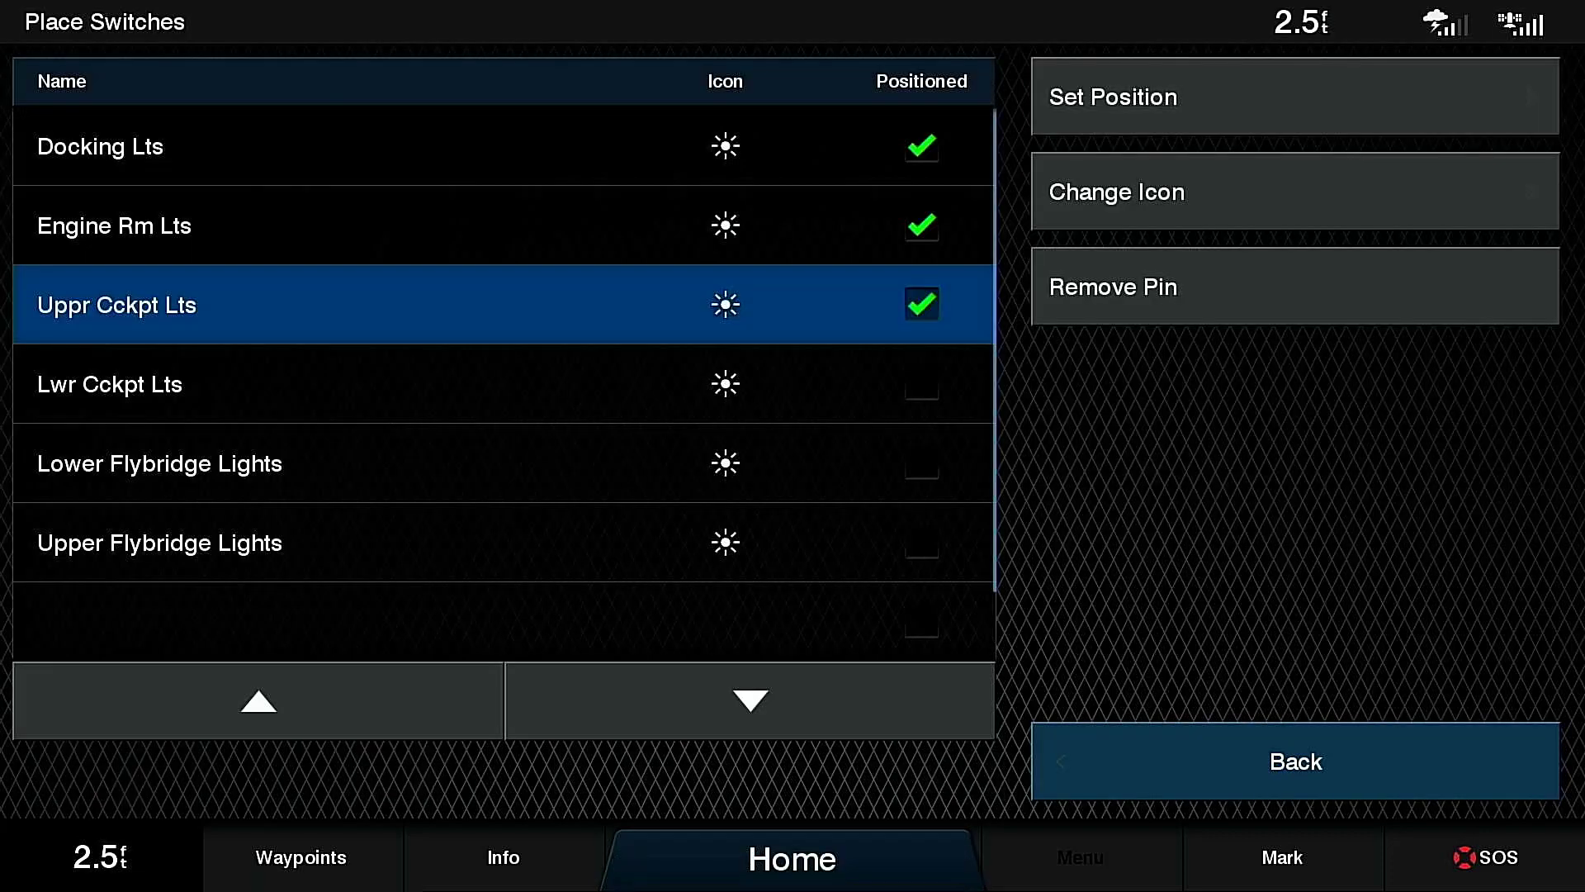
- Position the Lwr Cckpt Lts switch on the boat's aft deck, behind the cabin
click(503, 383)
click(1296, 97)
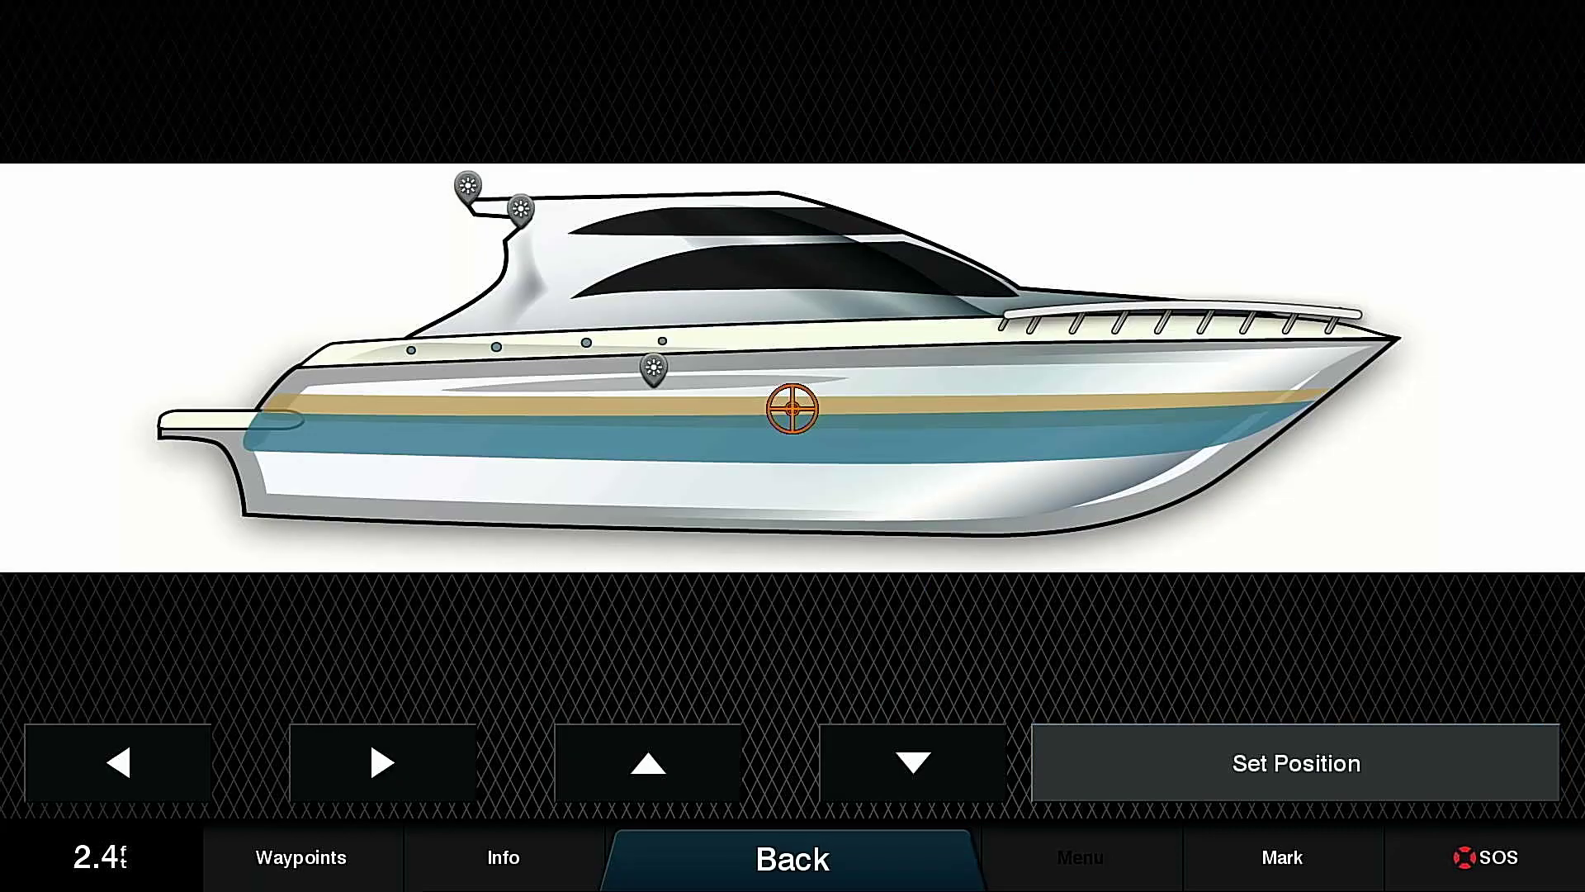
mouse_move(791, 409)
mouse_down()
mouse_move(512, 346)
mouse_move(344, 361)
mouse_move(371, 347)
mouse_up()
click(1296, 763)
- Position the Lower Flybridge Lights switch just under the cabin roof, at the aft part of the upper window
click(504, 463)
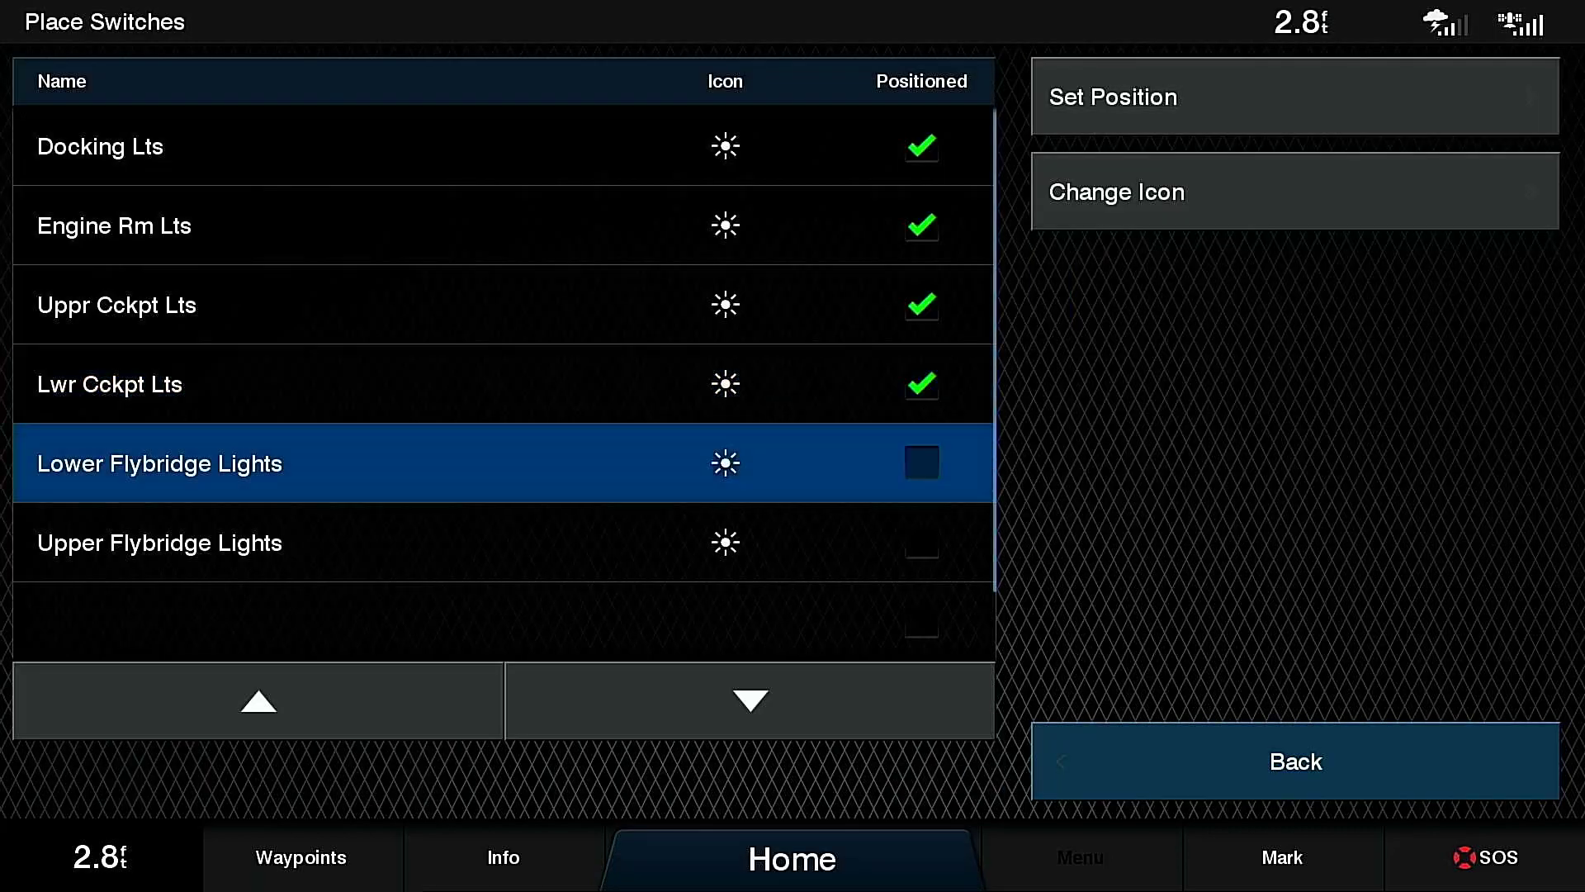
click(1296, 97)
mouse_move(791, 409)
mouse_down()
mouse_move(747, 329)
mouse_move(644, 240)
mouse_move(657, 213)
mouse_move(622, 229)
mouse_up()
click(1296, 762)
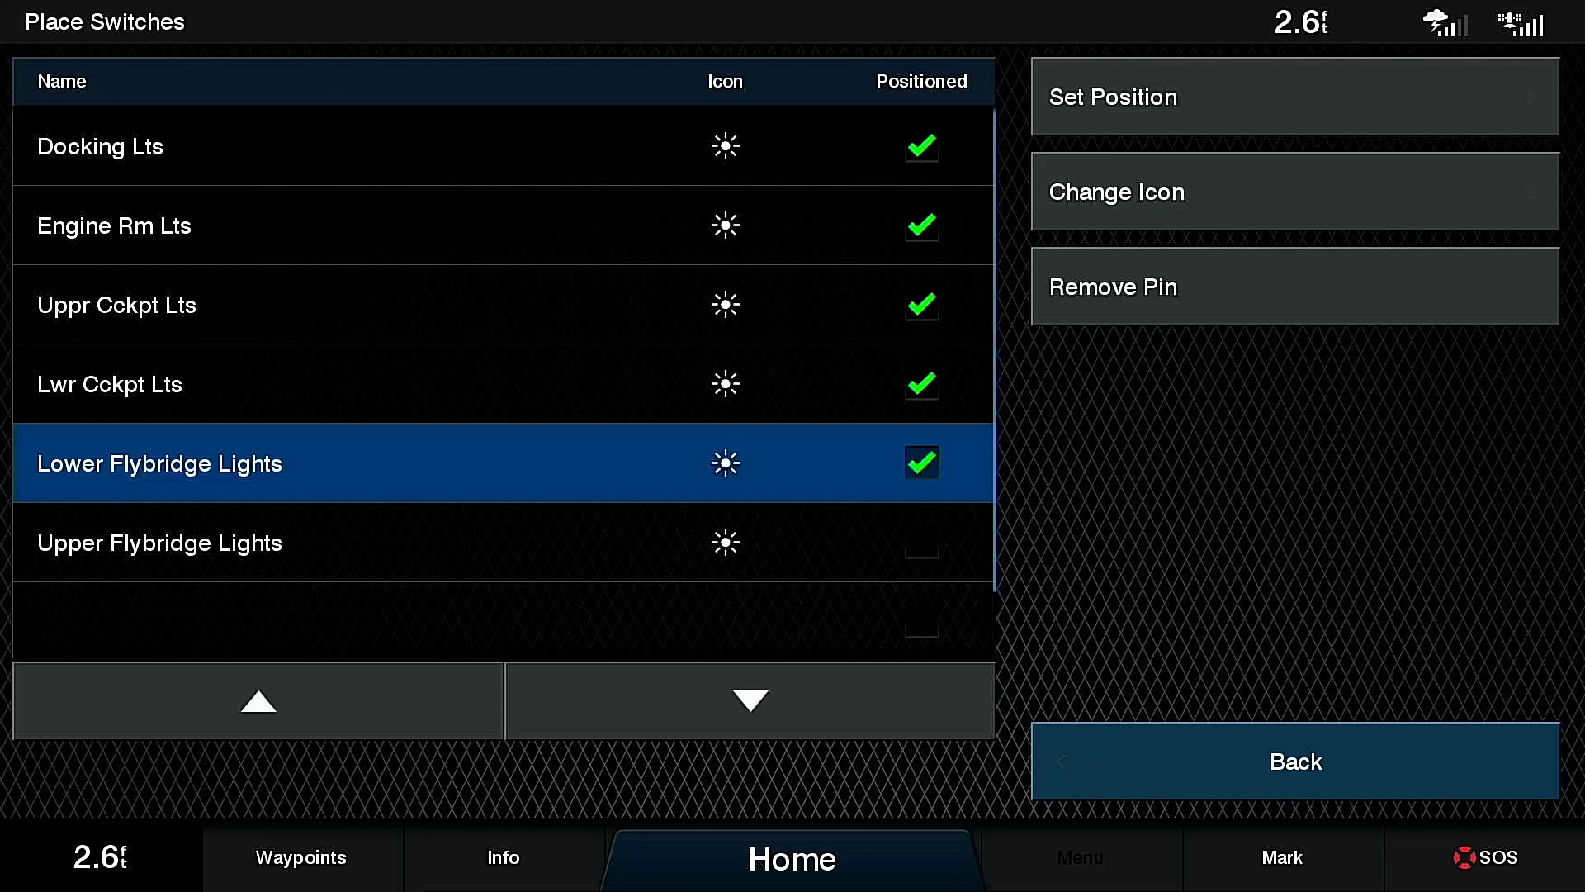
- Position the Upper Flybridge Lights switch on the cabin roofline, slightly forward of the Lower Flybridge Lights pin
click(503, 542)
click(1296, 96)
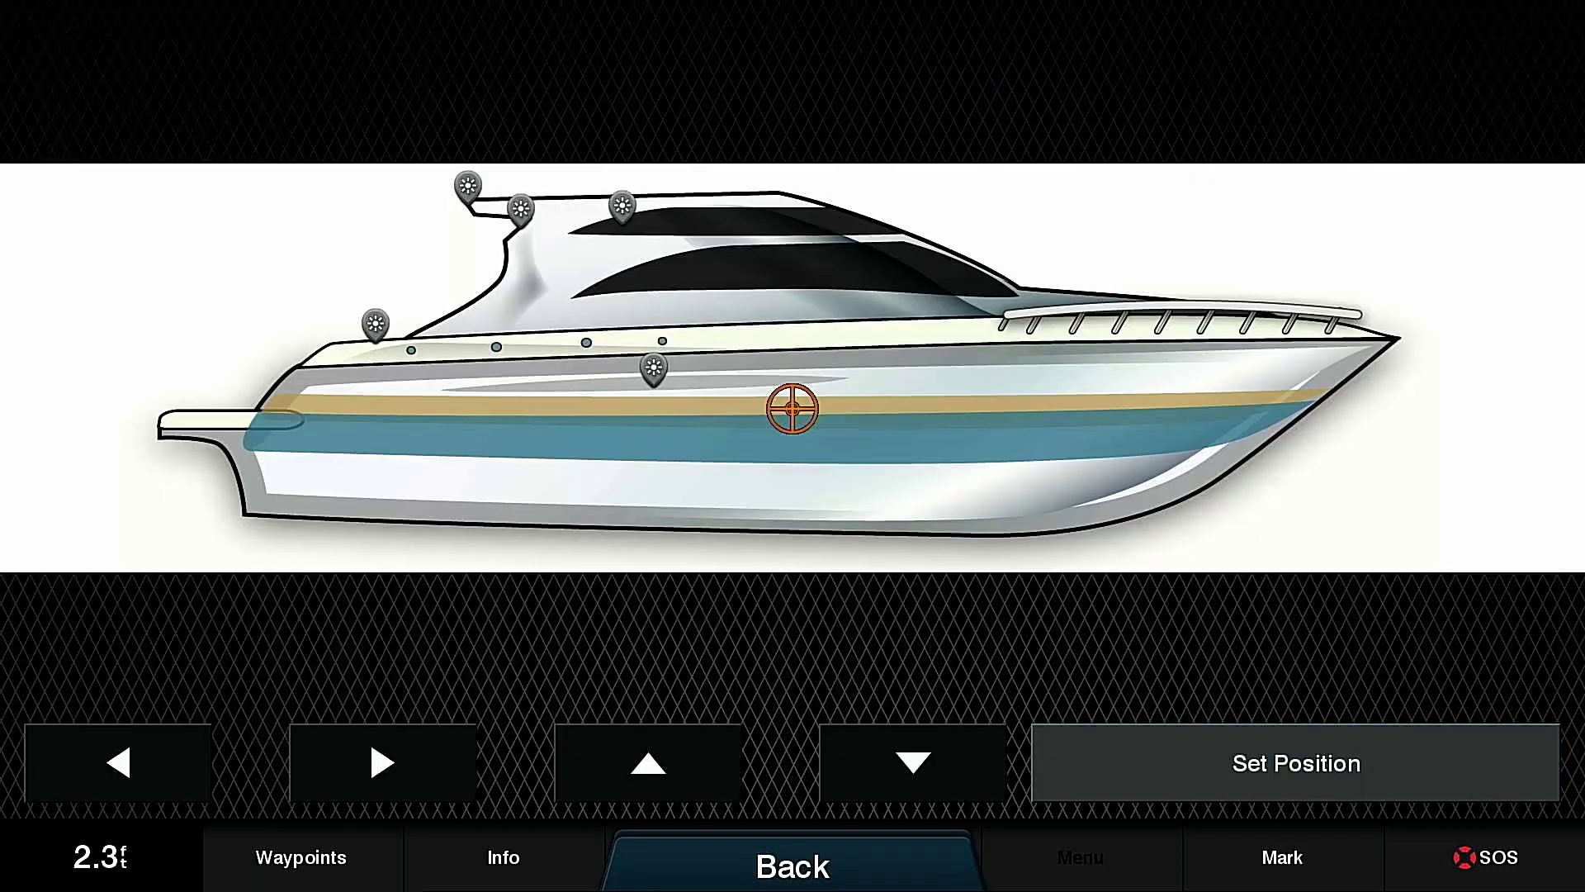
drag(793, 409, 691, 203)
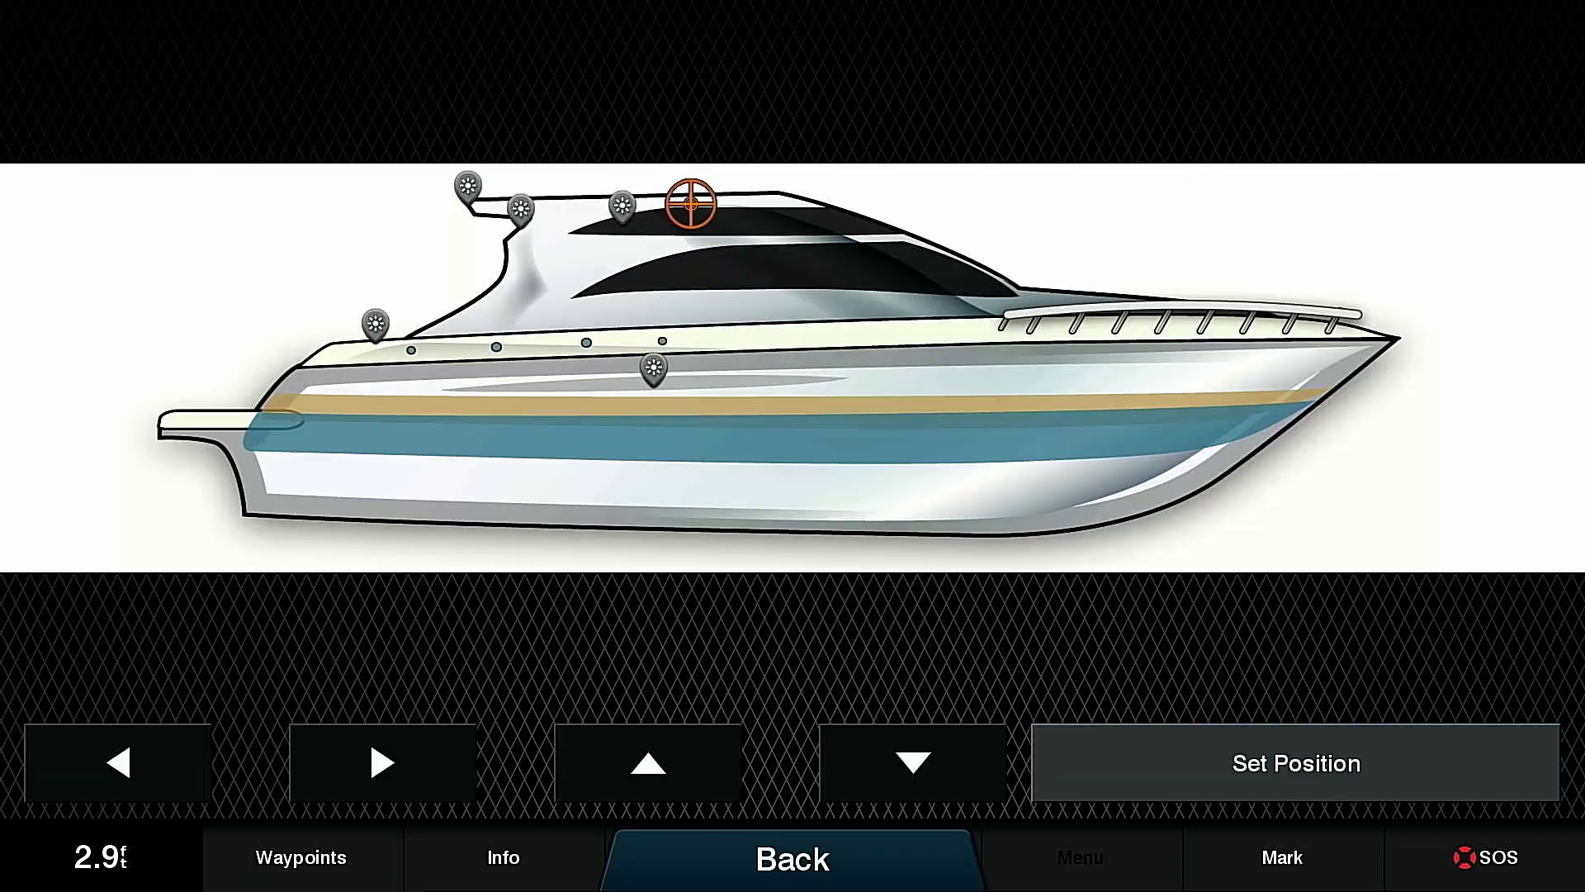
click(1295, 763)
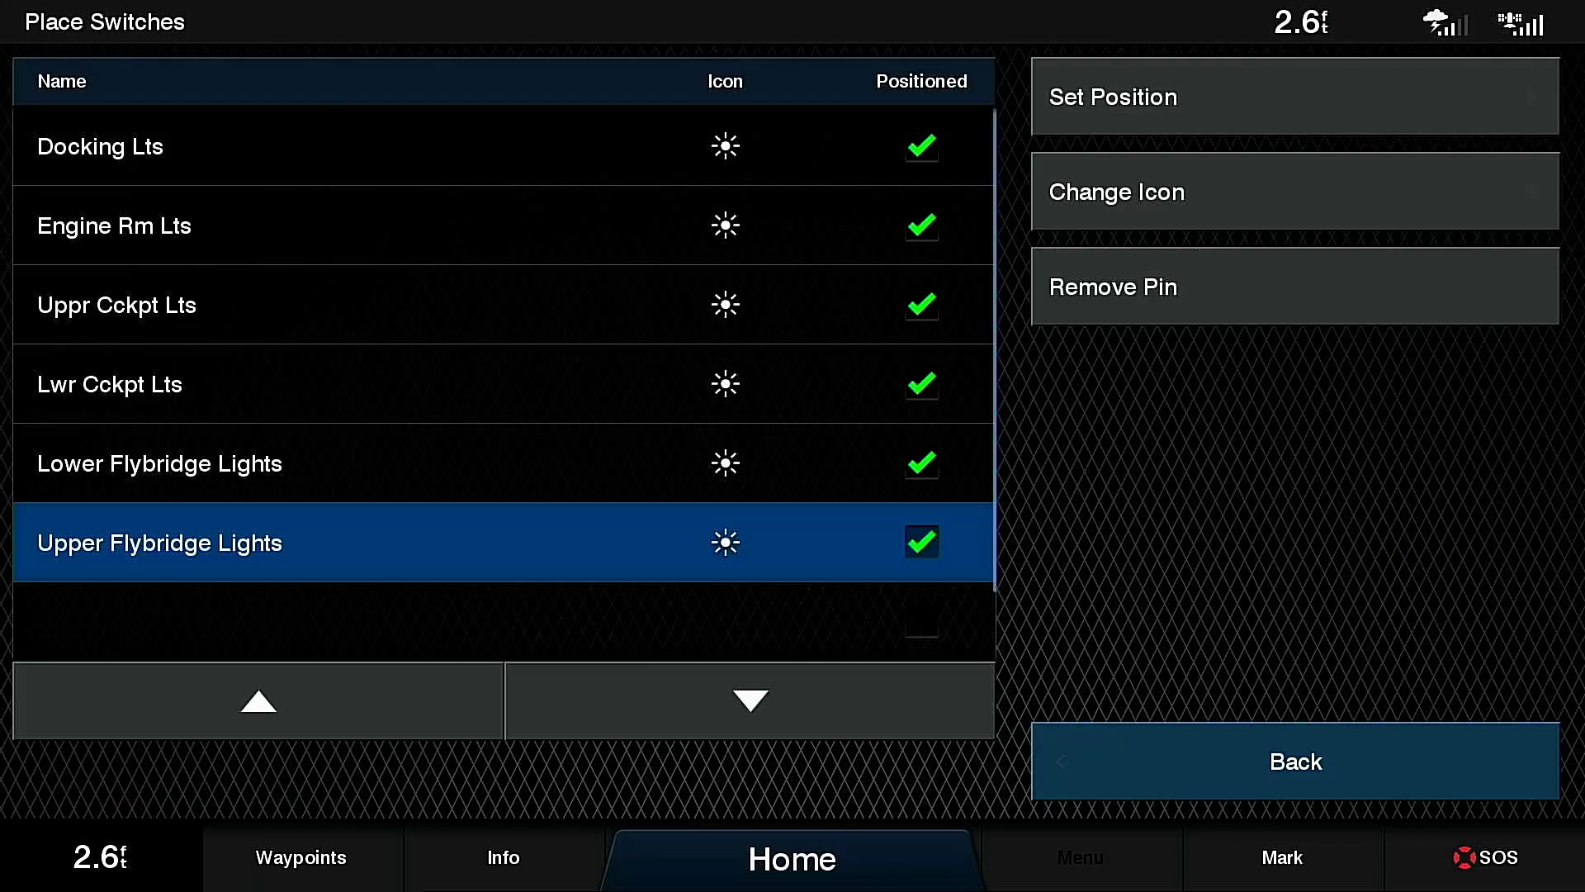
- Position the Radar switch just above the aft half of the cabin roof and leave the page's switch setup
scroll(504, 372, down, 1)
click(503, 621)
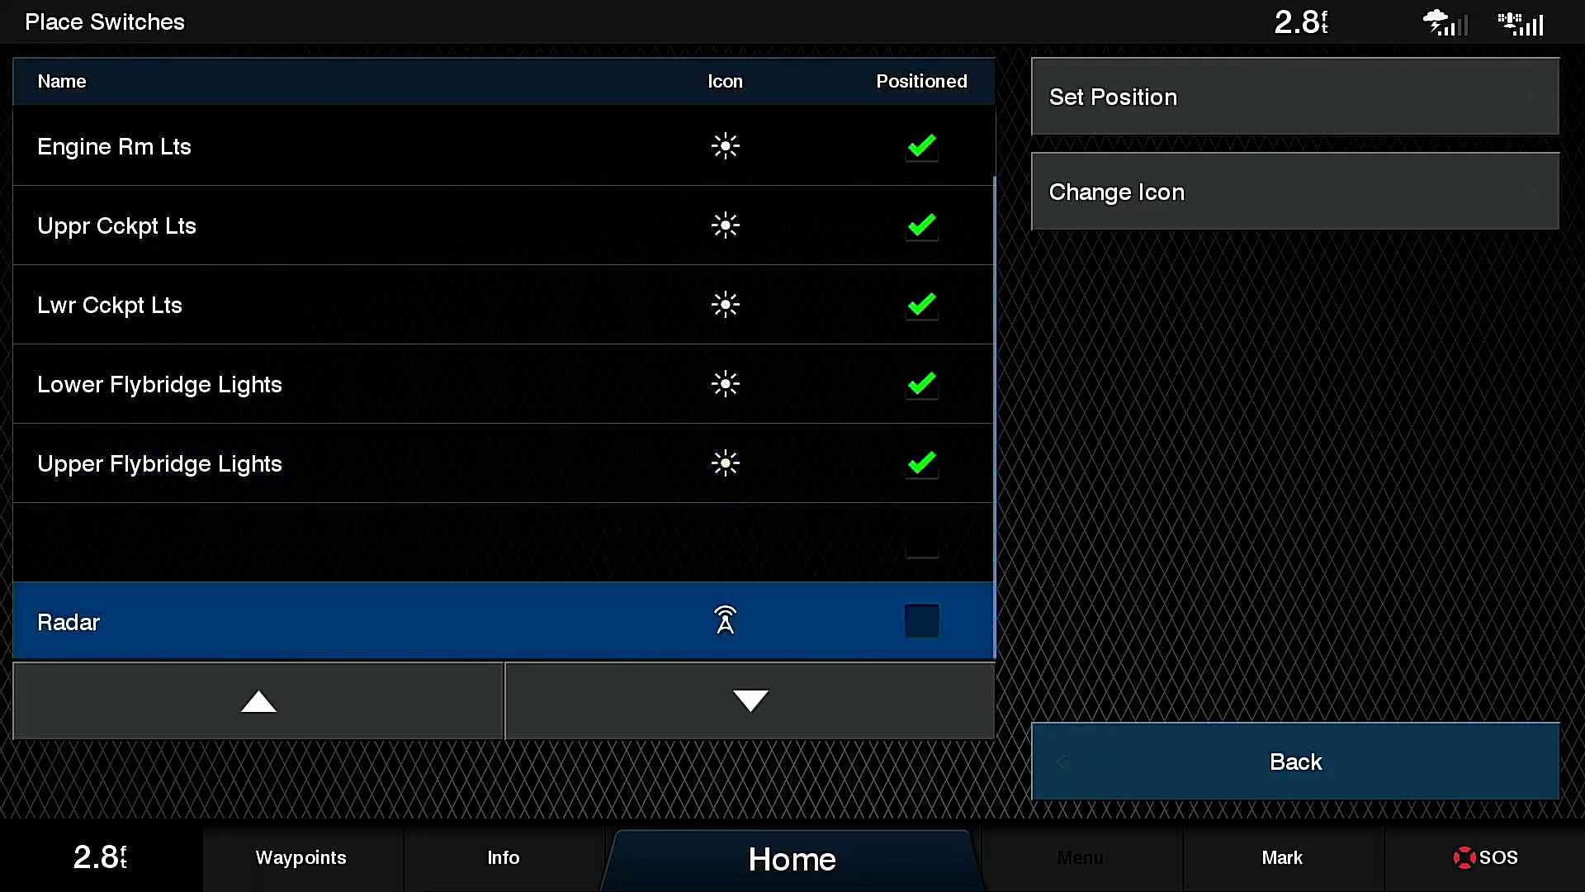
click(1295, 97)
drag(785, 407, 584, 196)
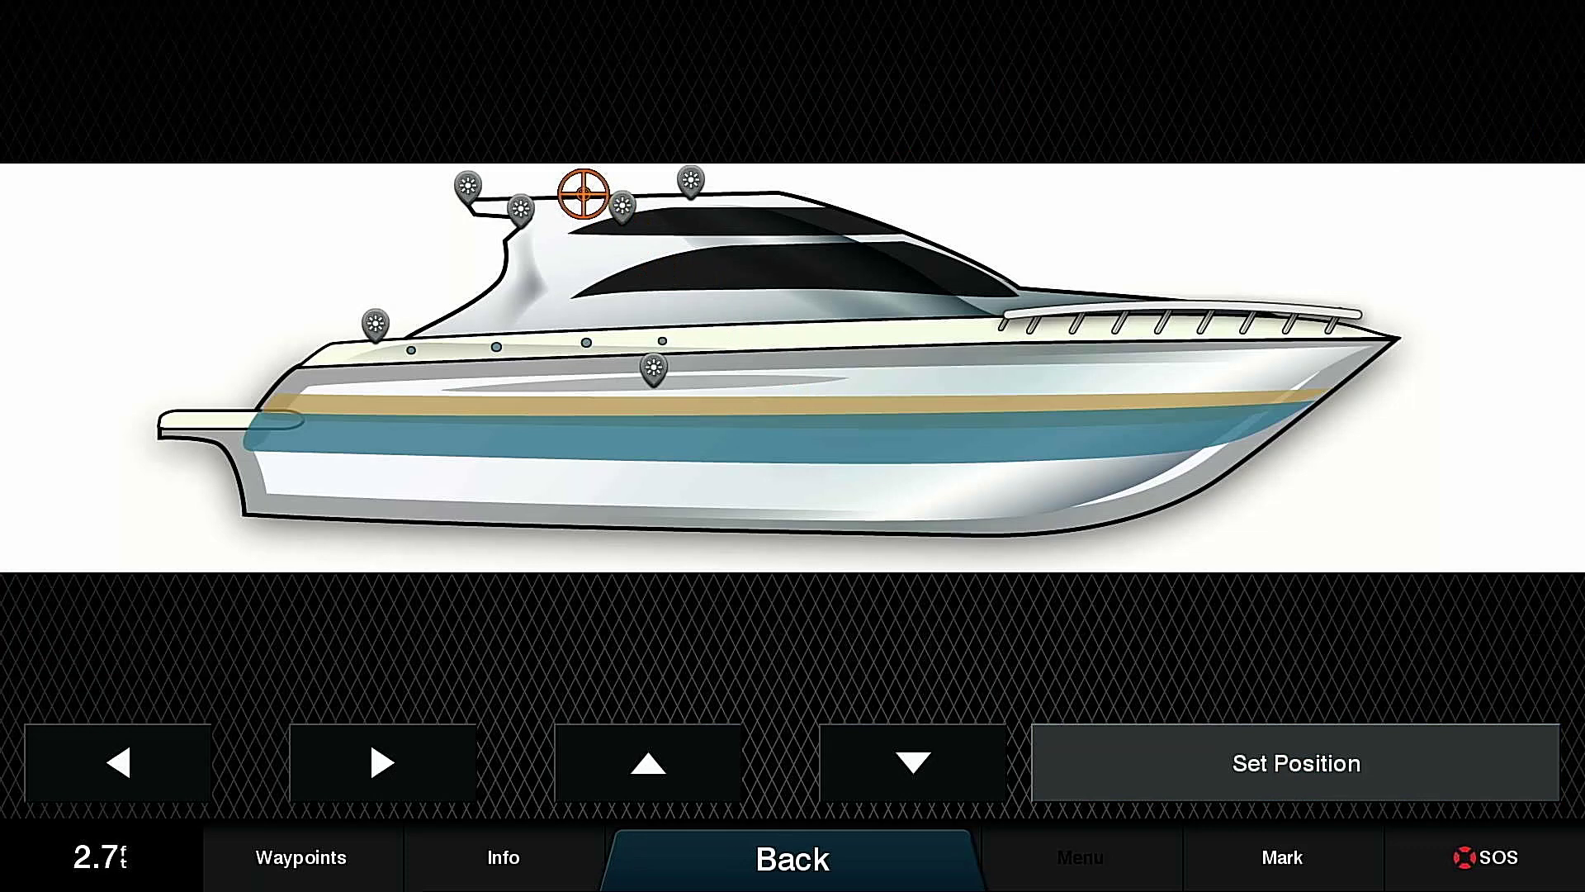
key(Up)
click(1296, 763)
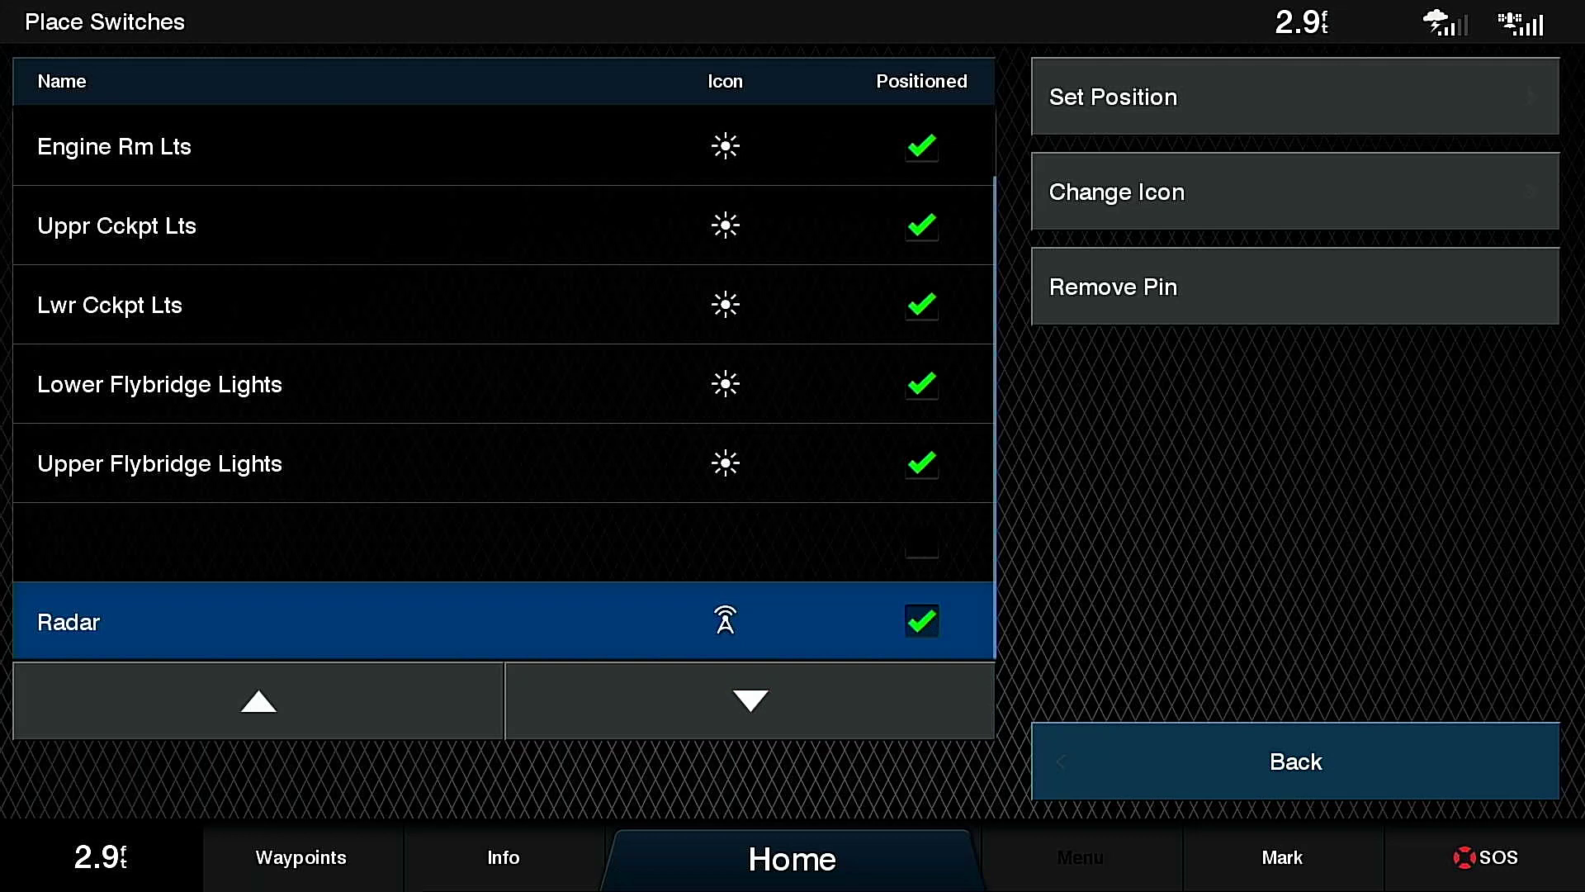
click(1297, 762)
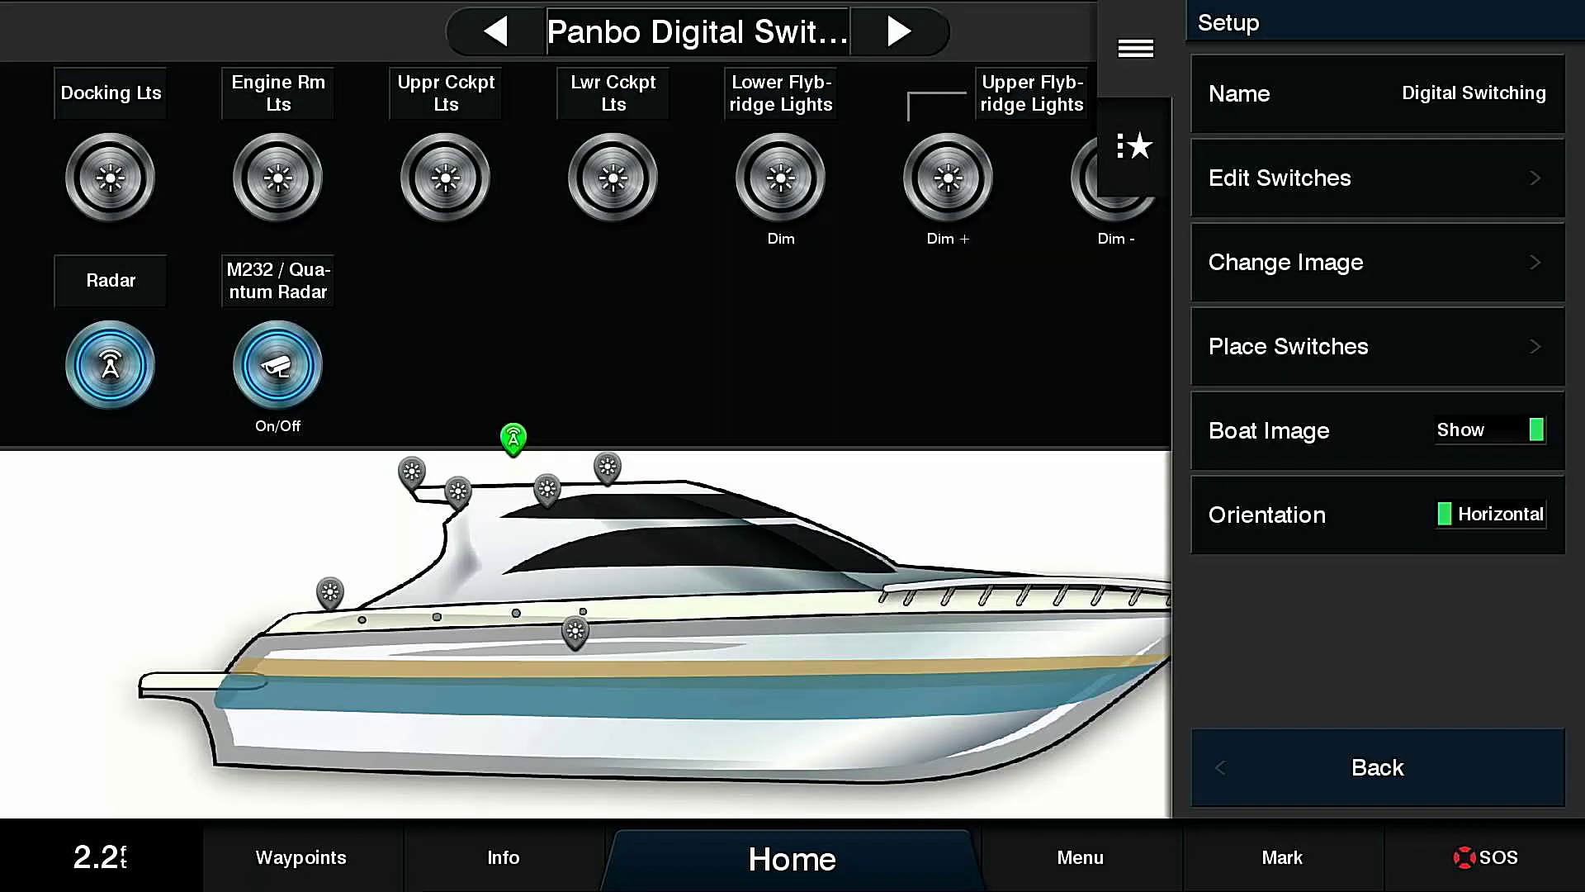
click(1297, 763)
click(1377, 766)
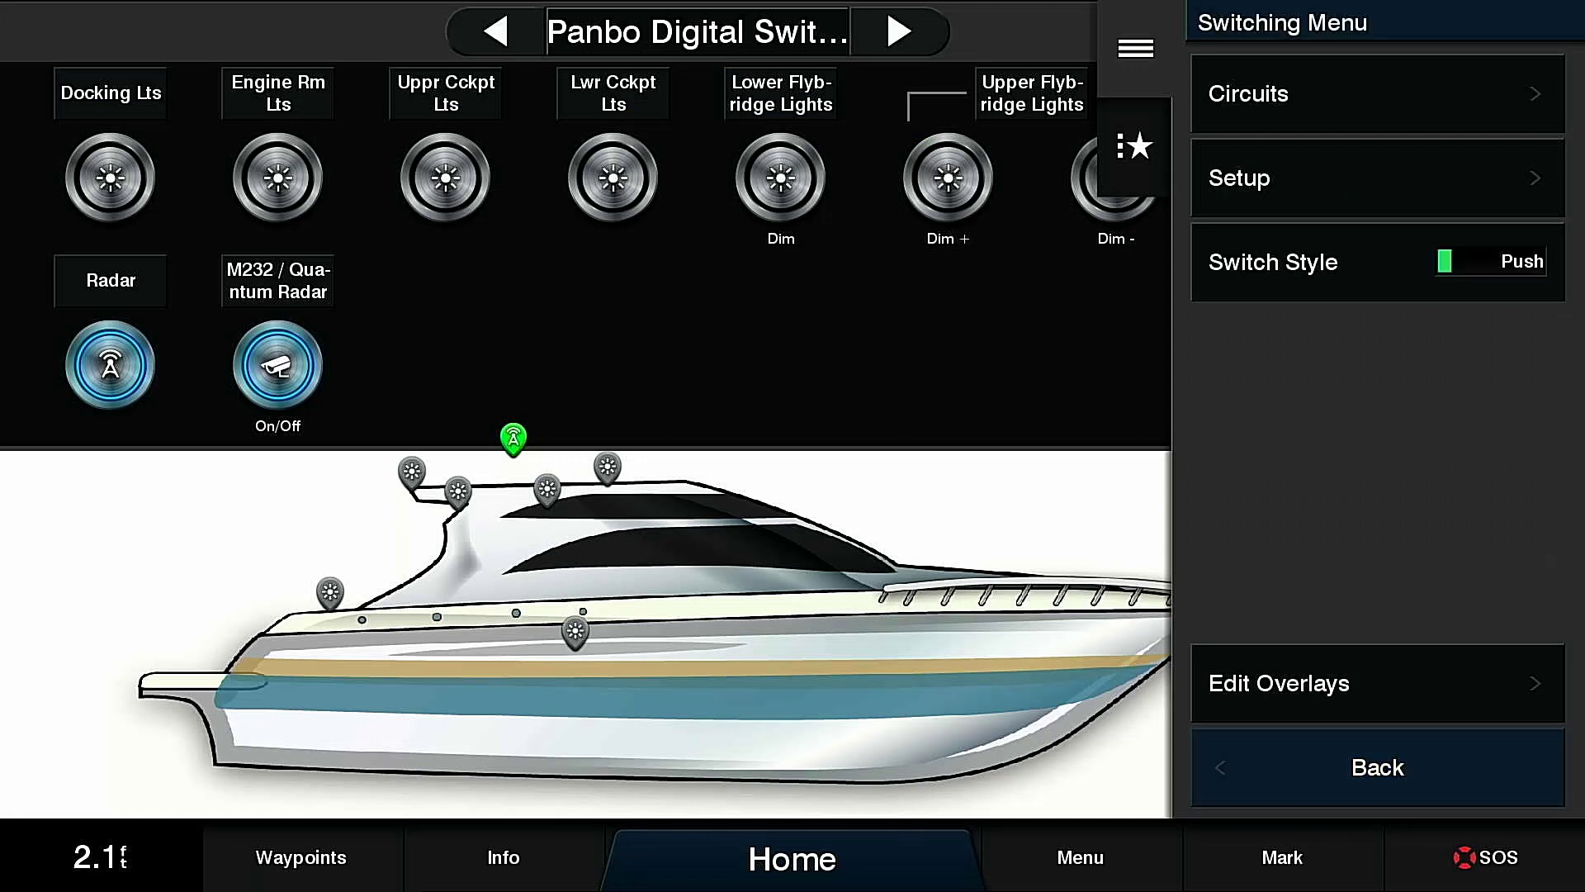
- Test the Radar switch off and on and the Docking Lts switch on and off, closing the switching menu
click(110, 364)
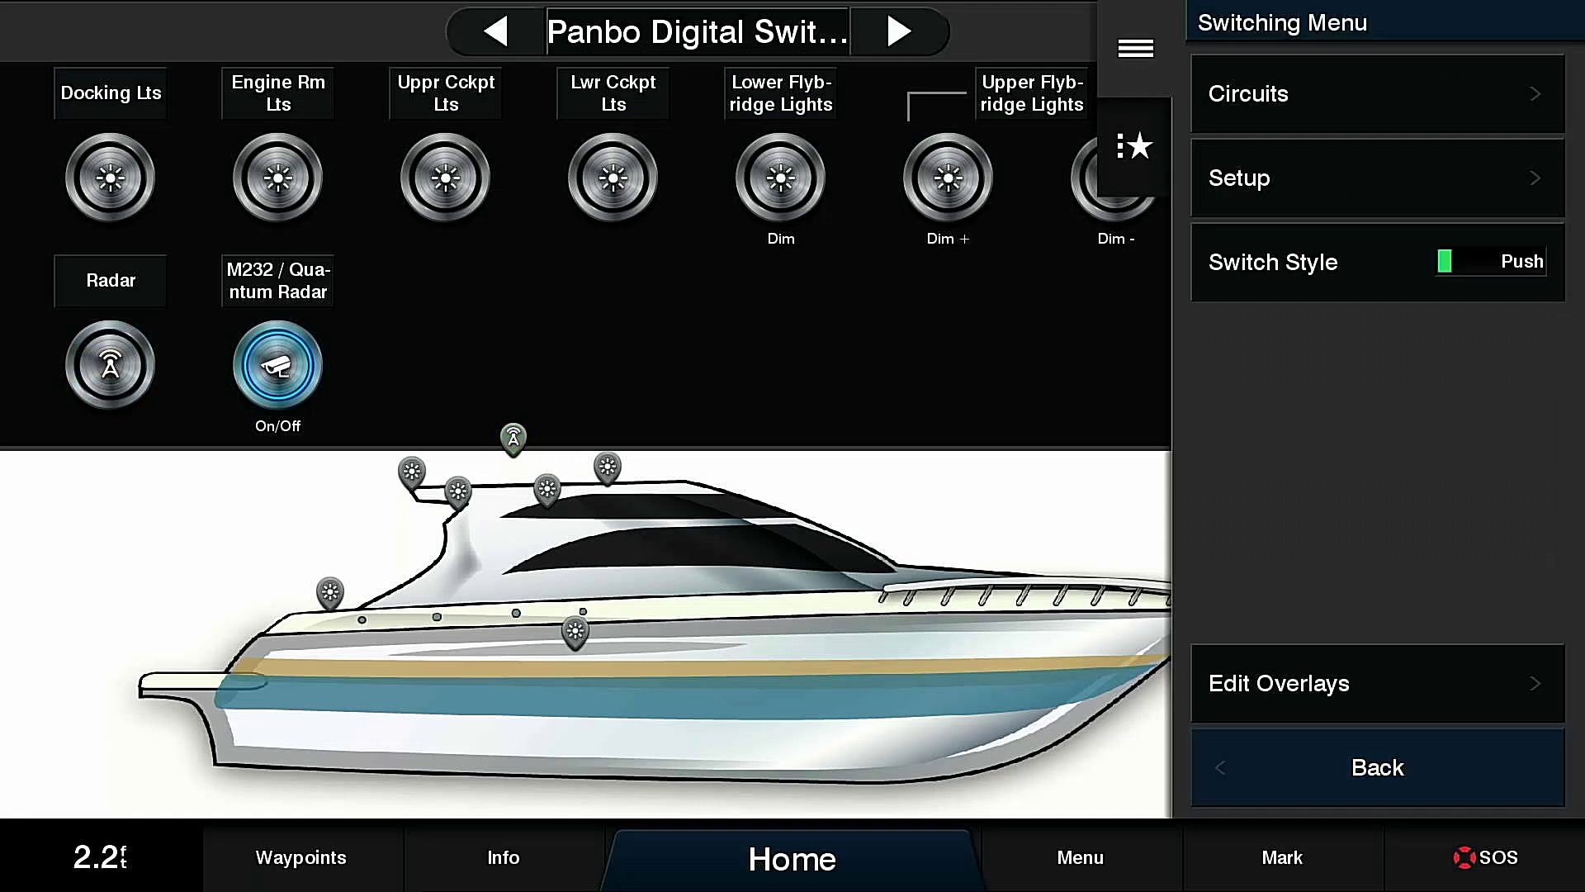
click(1377, 766)
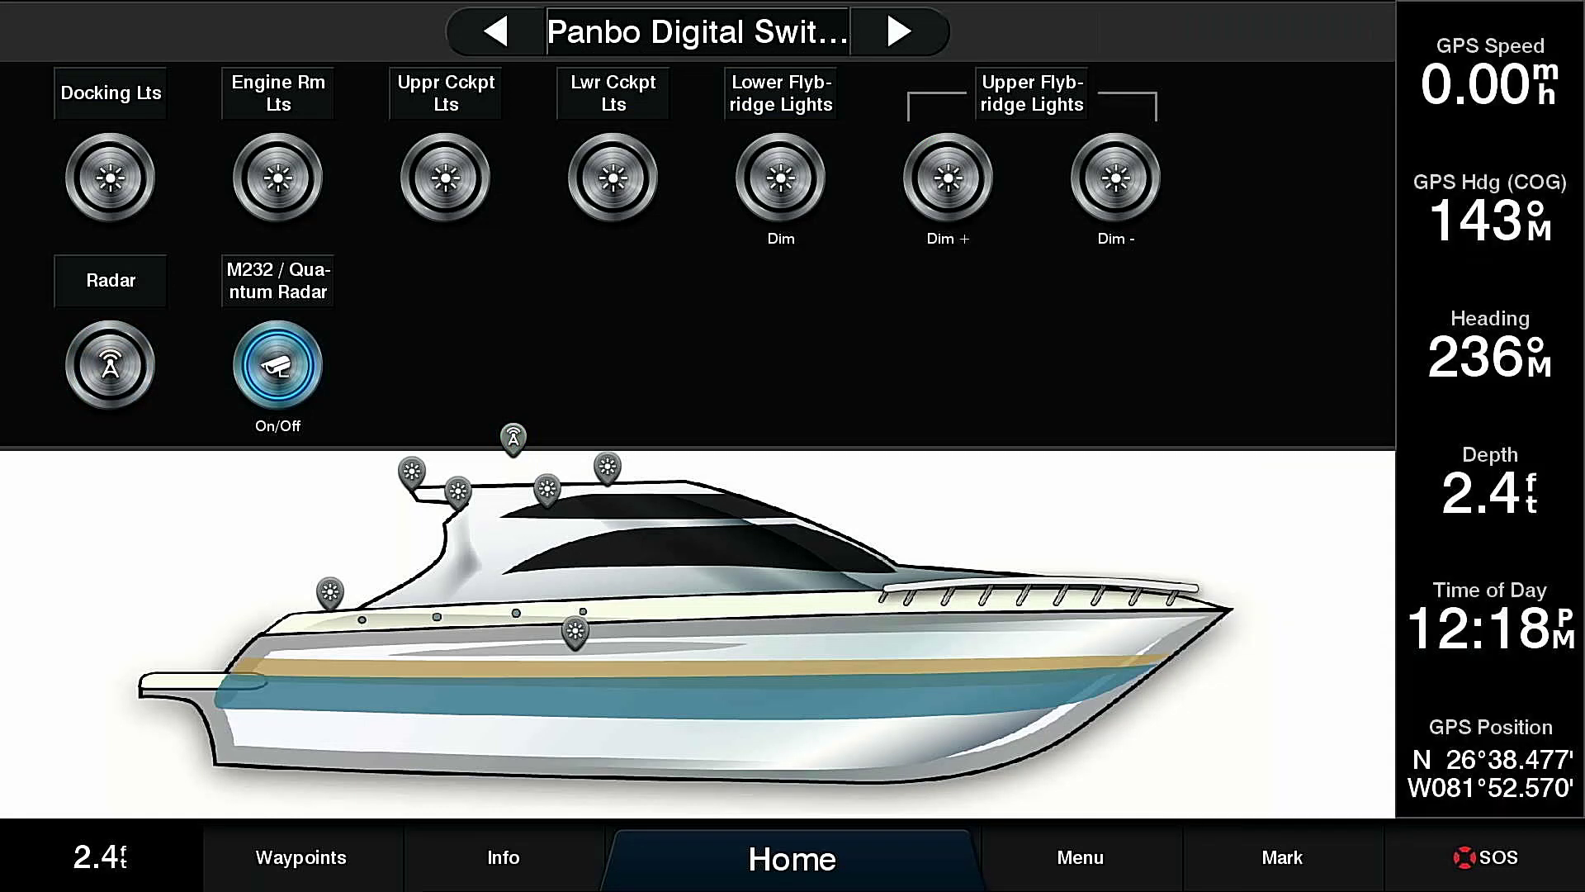
click(110, 365)
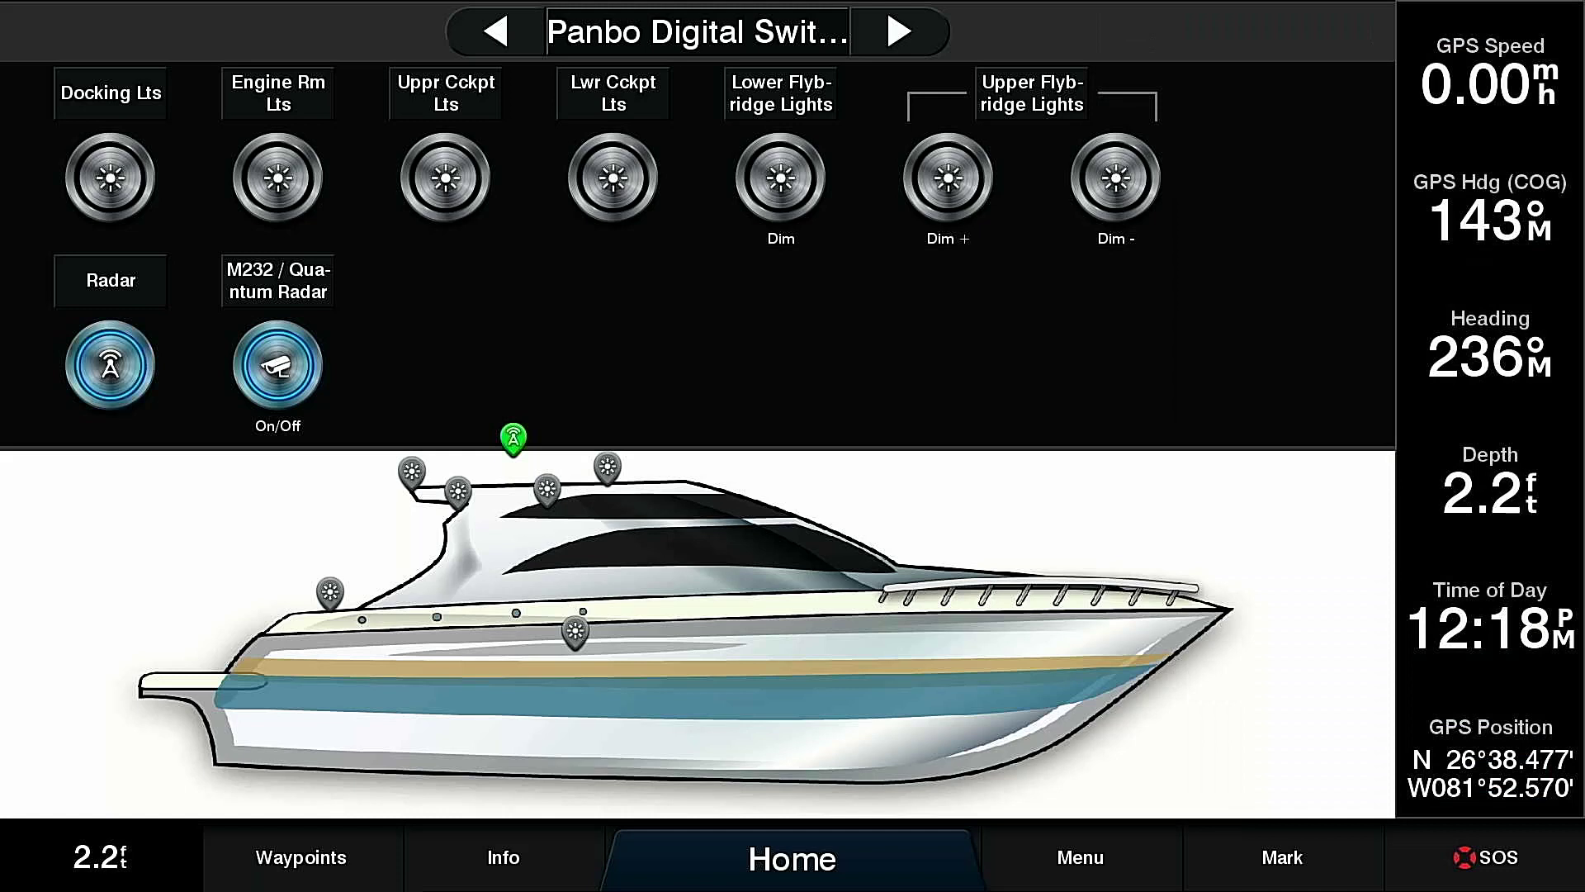
click(110, 177)
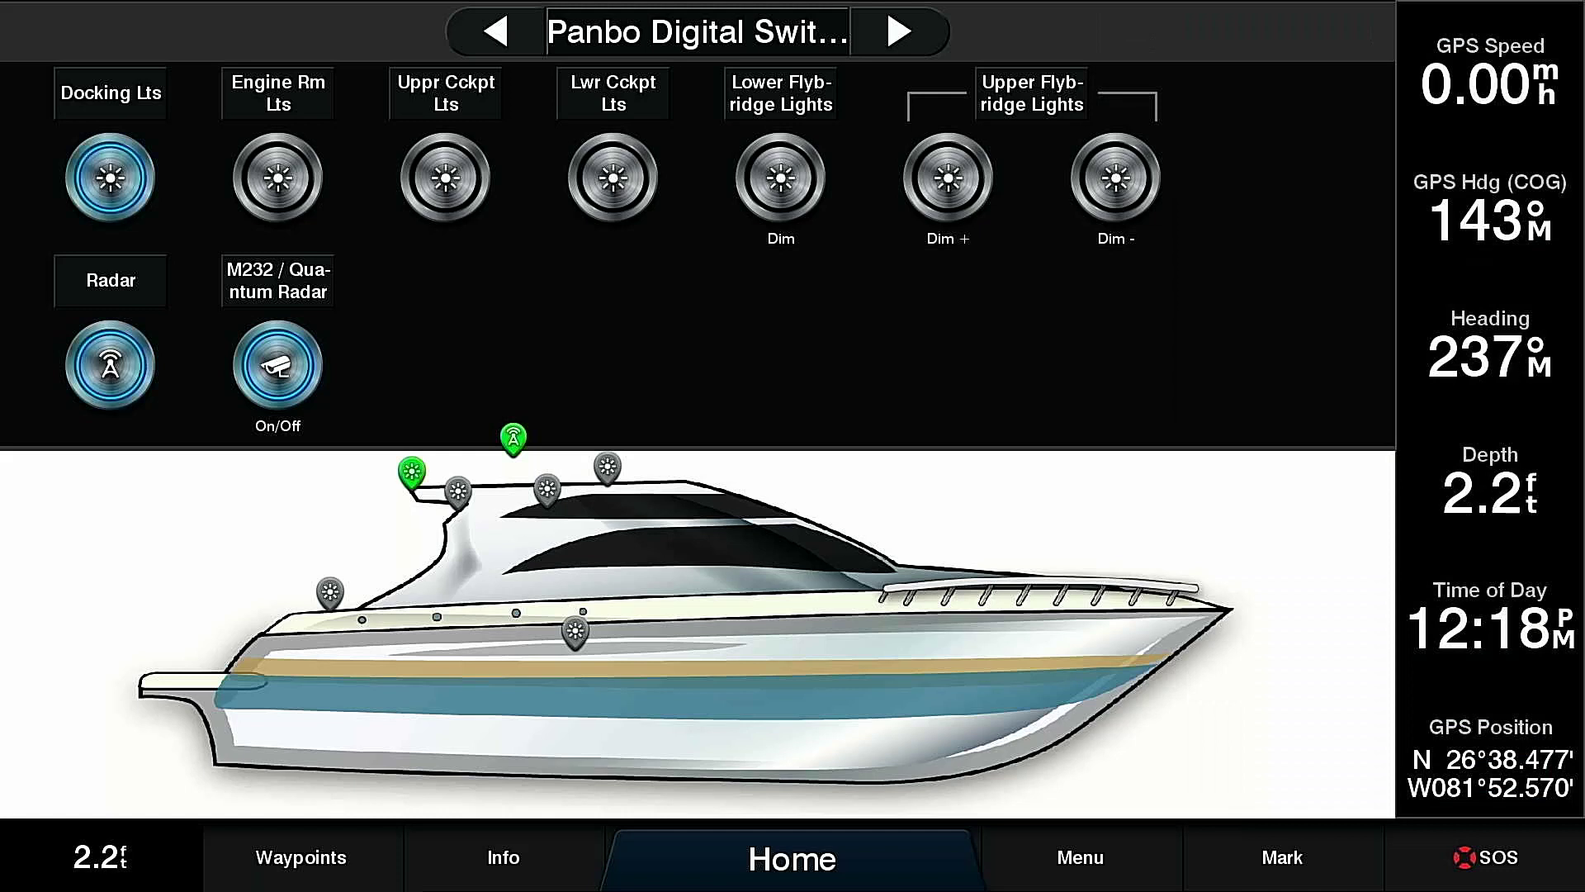
click(109, 177)
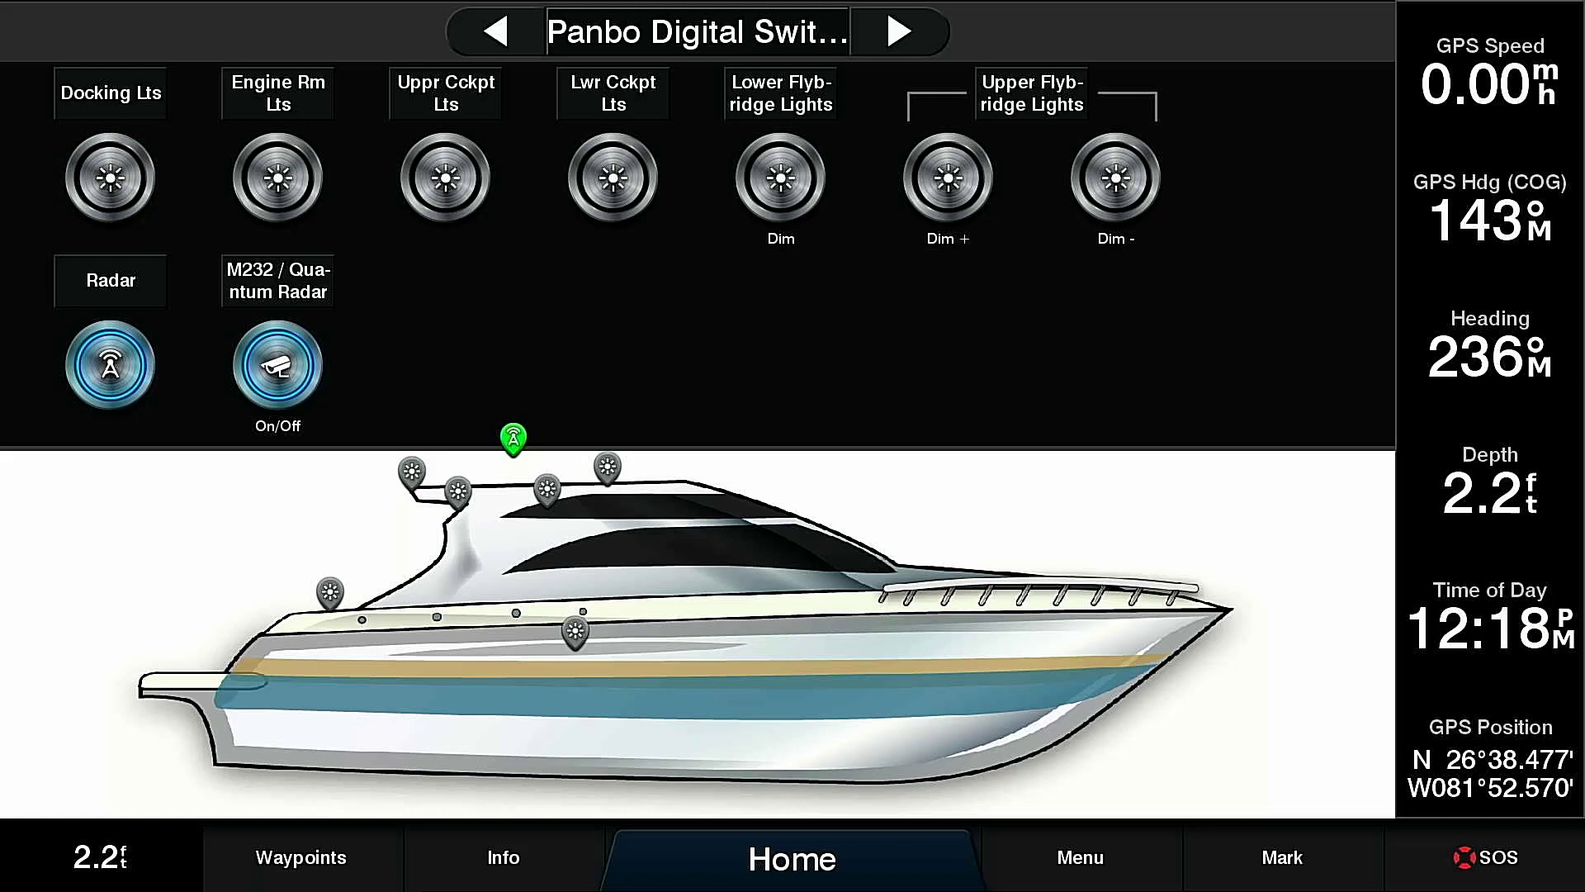
- Turn on the Engine Rm Lts, Uppr Cckpt Lts, Lwr Cckpt Lts and Lower Flybridge Lights
click(277, 177)
click(445, 177)
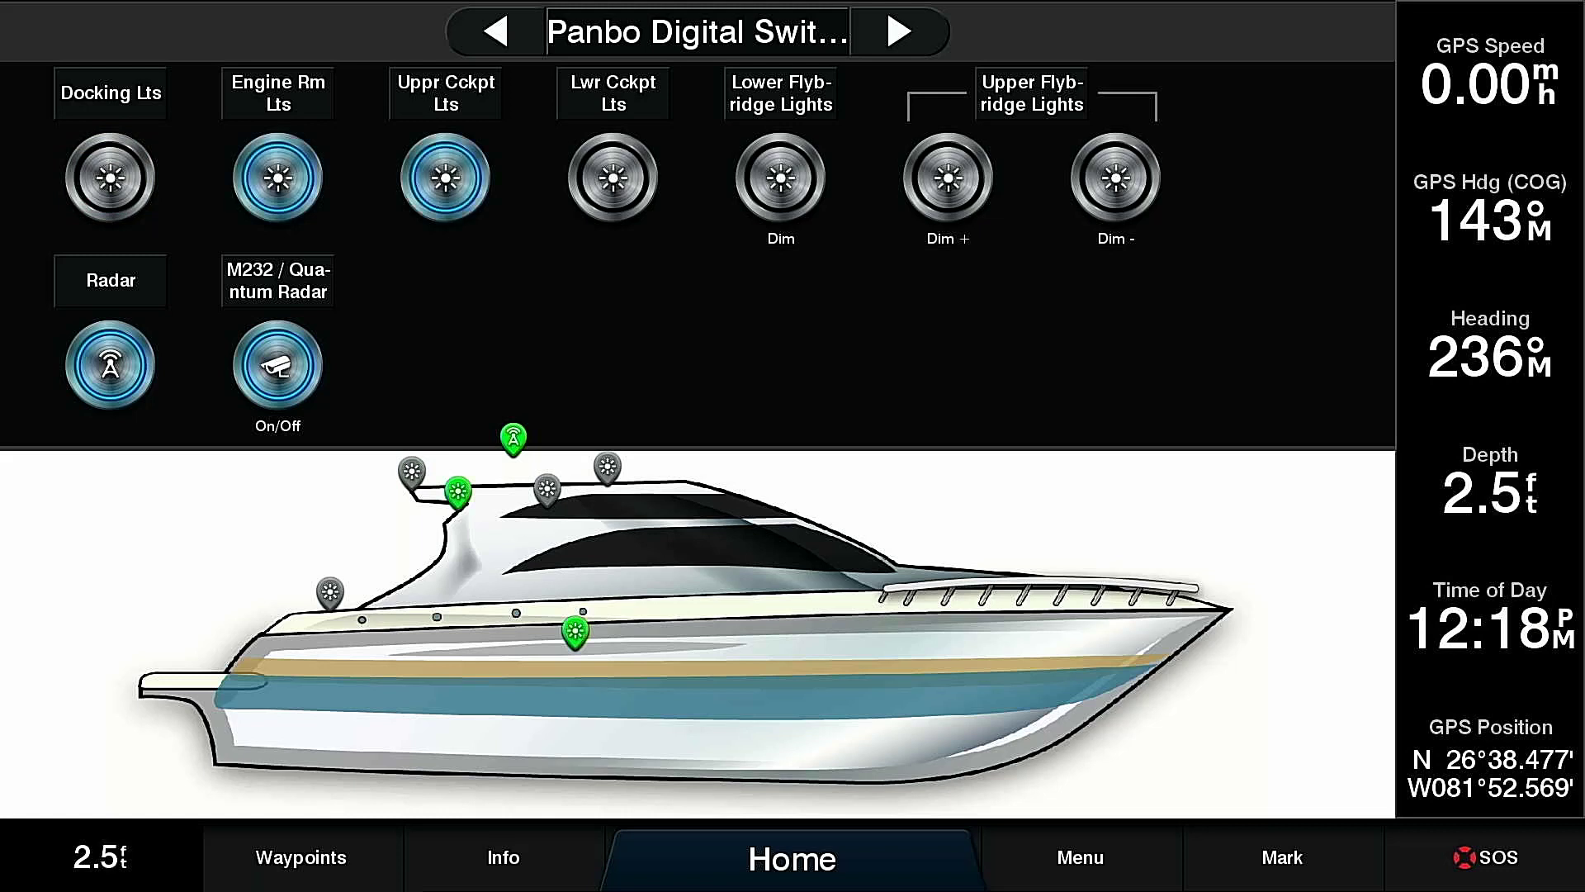
click(613, 177)
click(781, 176)
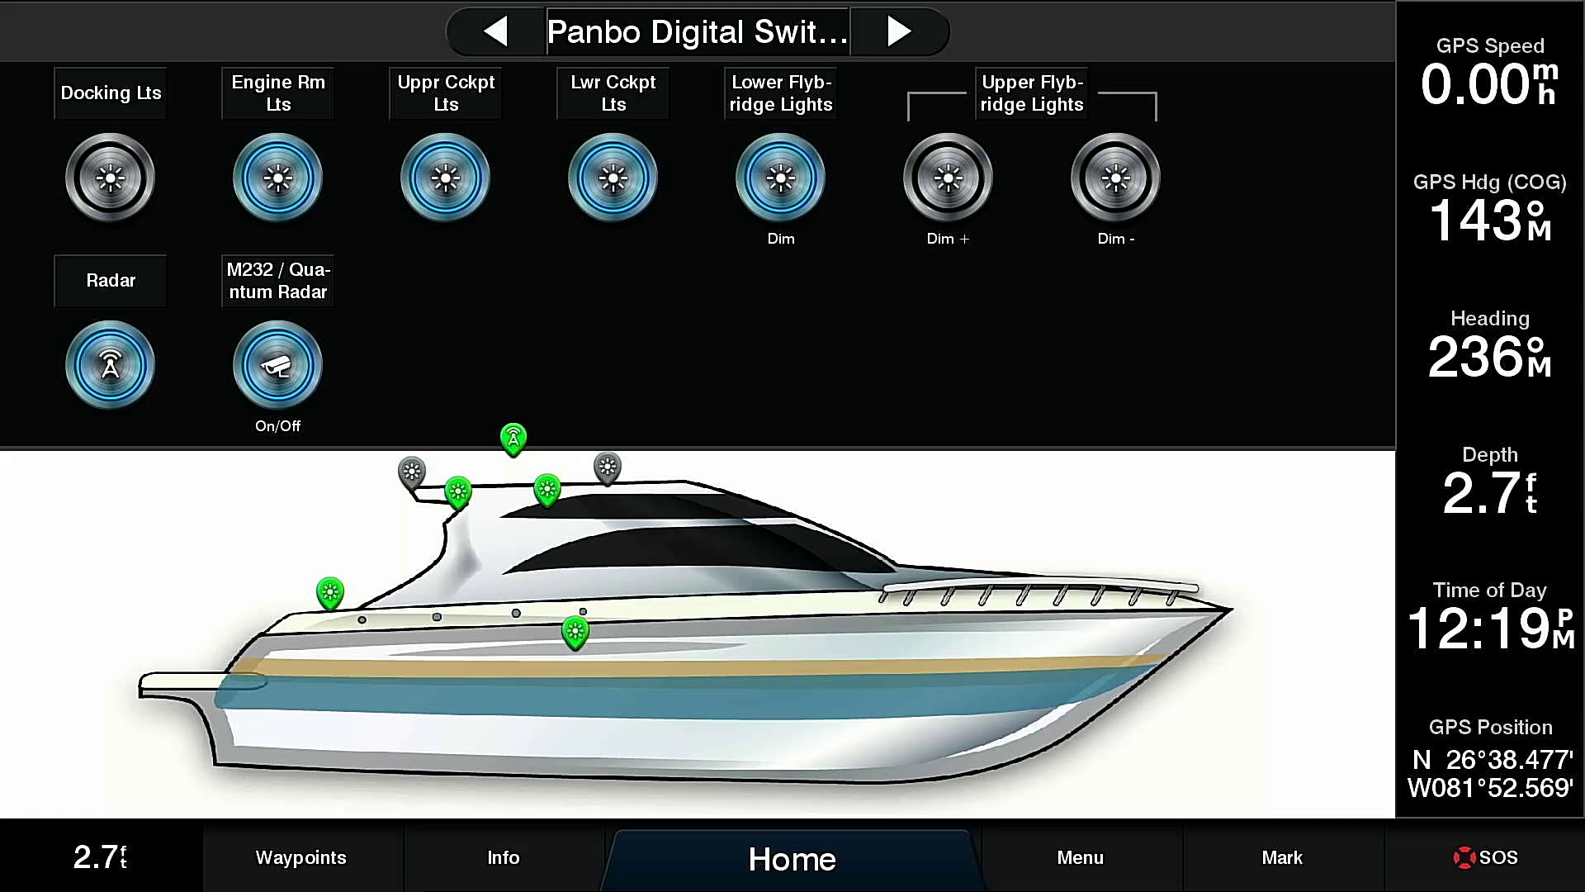
- Turn on the Upper Flybridge Lights with Dim +, and try dimming both the upper and lower flybridge lights
click(948, 176)
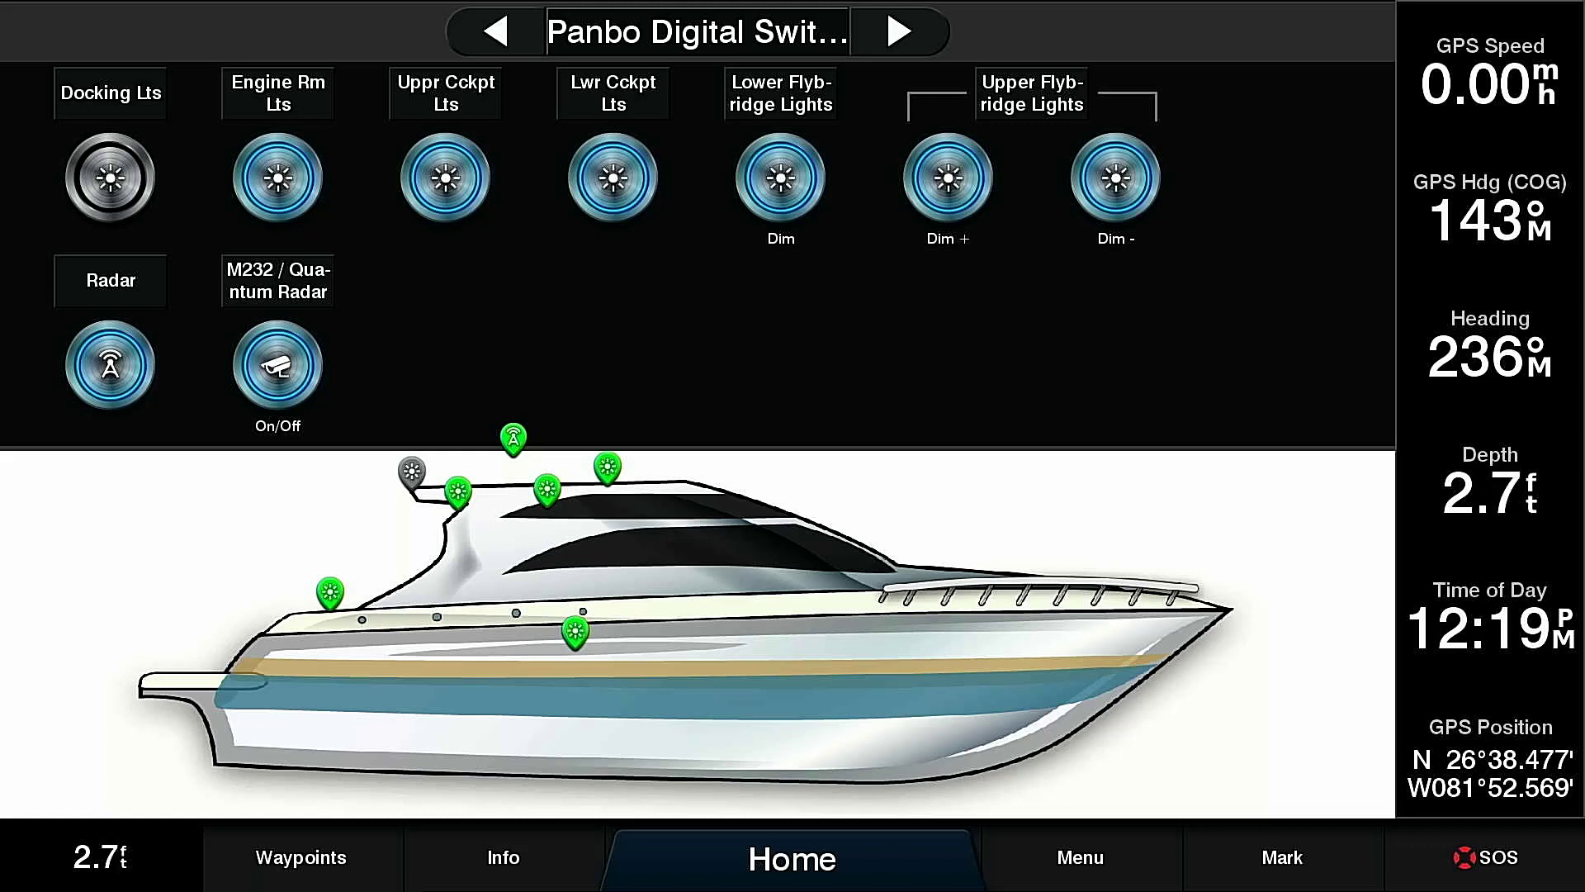
click(1115, 178)
click(780, 178)
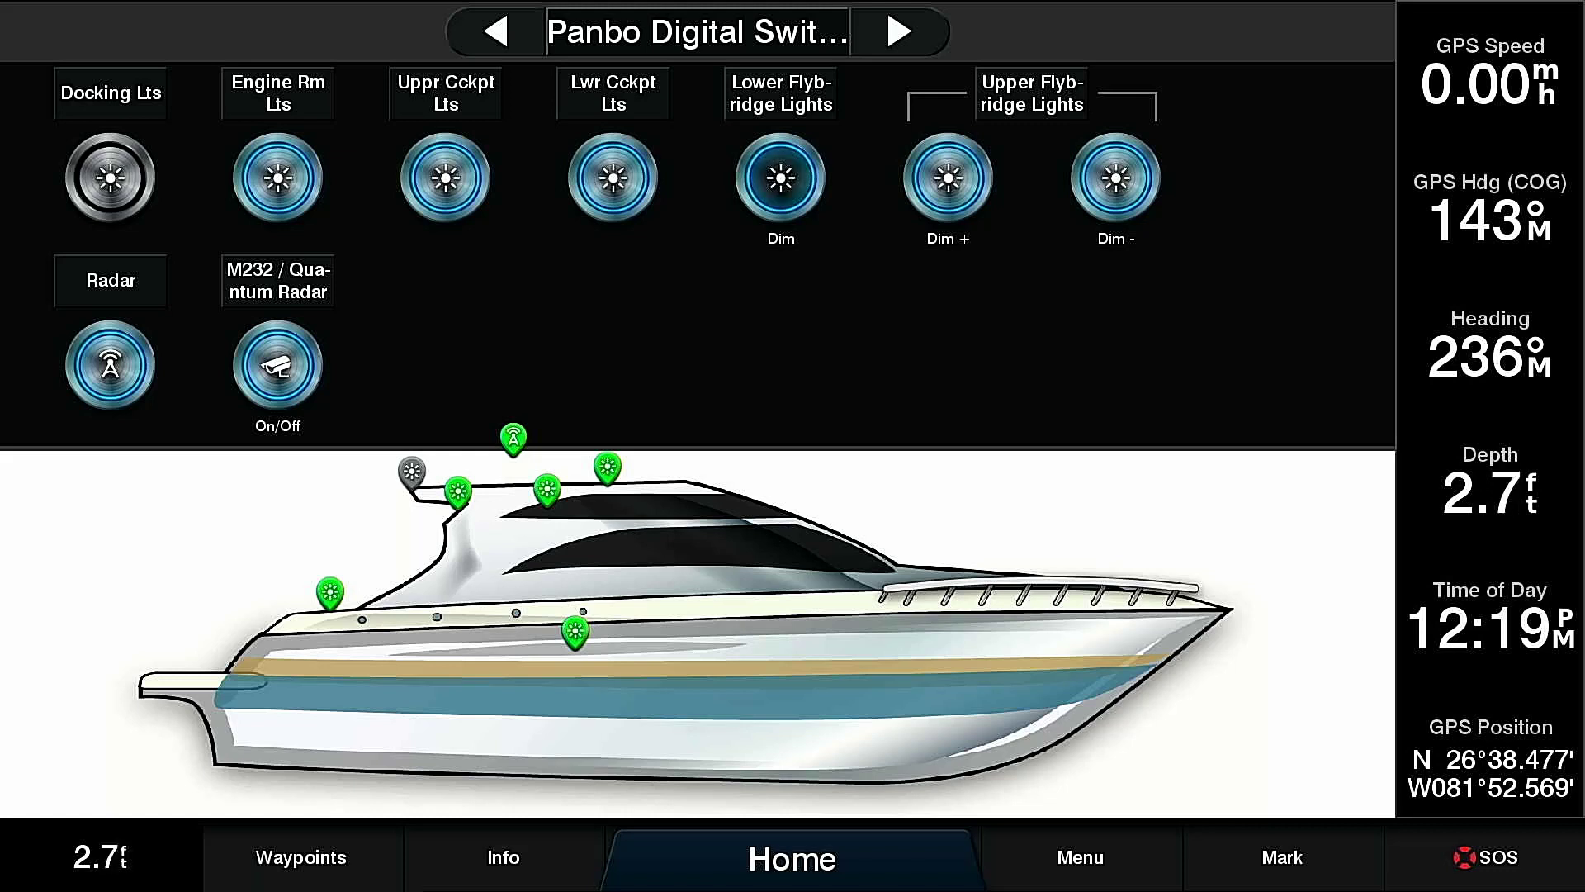